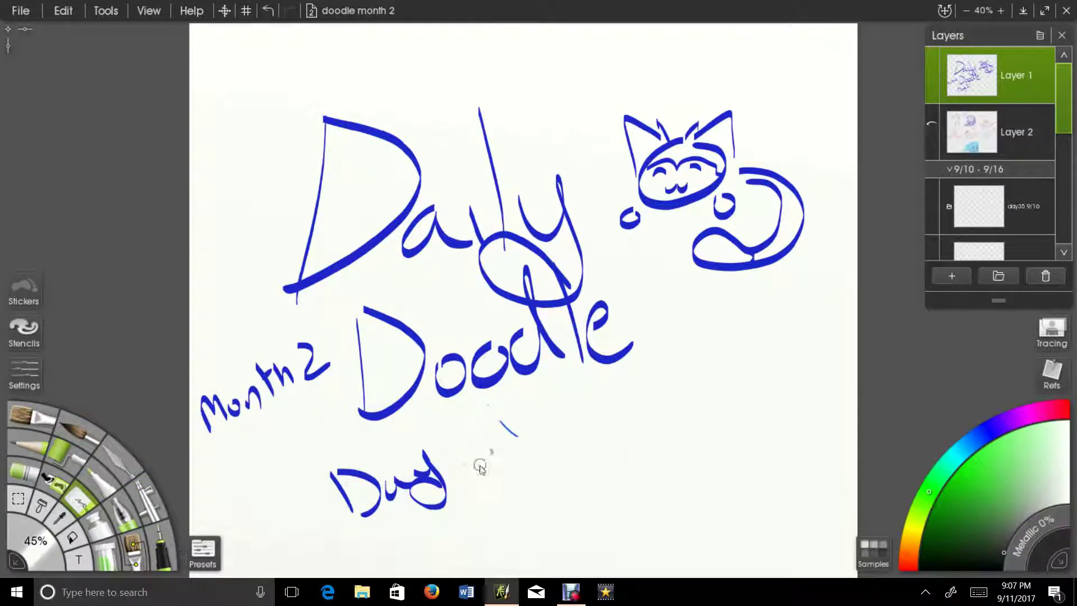
- Write the day number 30 in bright green with the ink pen after "Day" on Layer 1
{"action": "left_click", "coordinate": [963, 464]}
{"action": "left_click", "coordinate": [162, 544]}
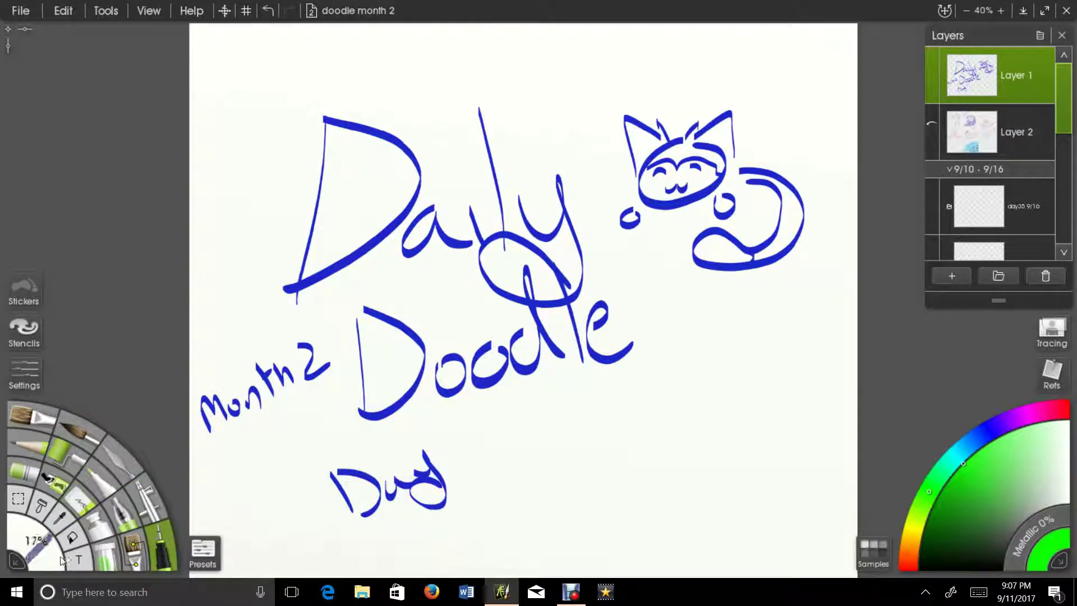
{"action": "mouse_move", "coordinate": [446, 433]}
{"action": "left_mouse_down"}
{"action": "mouse_move", "coordinate": [465, 430]}
{"action": "mouse_move", "coordinate": [466, 461]}
{"action": "left_mouse_up"}
{"action": "mouse_move", "coordinate": [501, 413]}
{"action": "left_mouse_down"}
{"action": "mouse_move", "coordinate": [509, 451]}
{"action": "mouse_move", "coordinate": [500, 414]}
{"action": "left_mouse_up"}
- Hide Layer 1, select the day30 9/11 layer, and set up the pastel tool in teal green at 3% size
{"action": "left_click", "coordinate": [932, 67]}
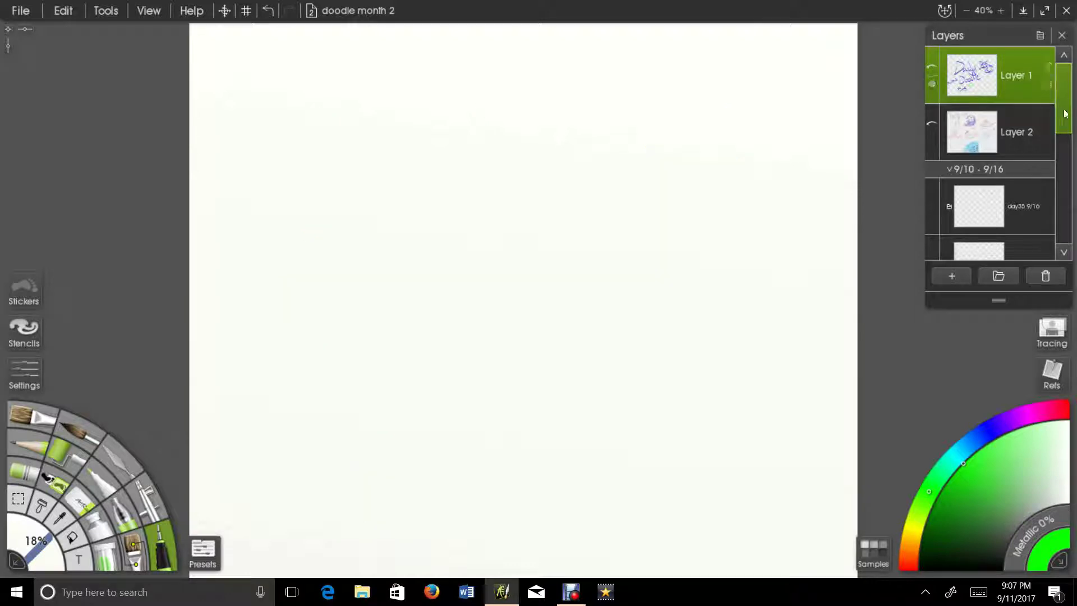
{"action": "left_click_drag", "start_coordinate": [1067, 114], "coordinate": [1062, 224]}
{"action": "left_click", "coordinate": [1032, 161]}
{"action": "left_click", "coordinate": [946, 466]}
{"action": "left_click", "coordinate": [20, 476]}
{"action": "left_click_drag", "start_coordinate": [44, 548], "coordinate": [47, 545]}
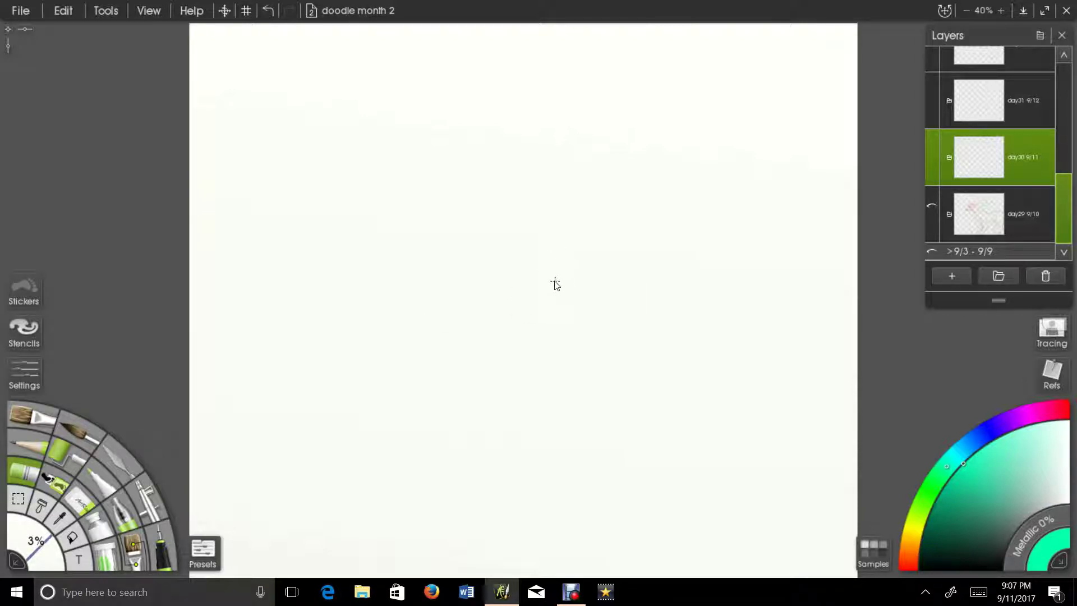
- Sketch the upper contour of a blanket-covered sleeper across the canvas, with a few light fold strokes beneath it
{"action": "mouse_move", "coordinate": [476, 259]}
{"action": "left_mouse_down"}
{"action": "mouse_move", "coordinate": [418, 312]}
{"action": "mouse_move", "coordinate": [377, 313]}
{"action": "left_mouse_up"}
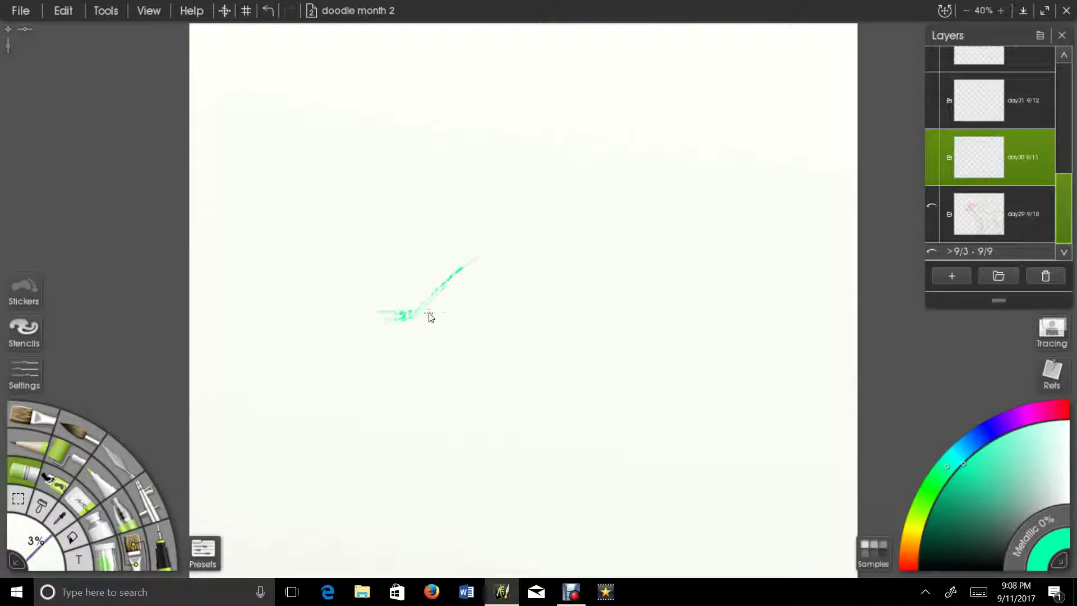
{"action": "mouse_move", "coordinate": [443, 322]}
{"action": "left_mouse_down"}
{"action": "mouse_move", "coordinate": [401, 373]}
{"action": "mouse_move", "coordinate": [431, 303]}
{"action": "mouse_move", "coordinate": [463, 278]}
{"action": "left_mouse_up"}
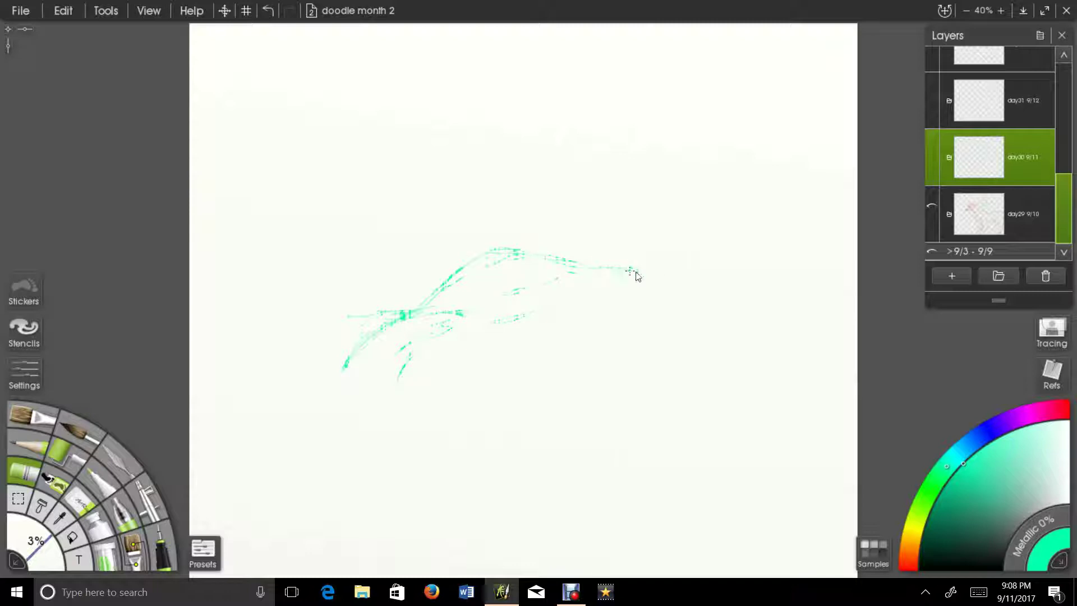
{"action": "mouse_move", "coordinate": [651, 278]}
{"action": "left_mouse_down"}
{"action": "mouse_move", "coordinate": [664, 296]}
{"action": "mouse_move", "coordinate": [687, 285]}
{"action": "left_mouse_up"}
{"action": "left_click_drag", "start_coordinate": [628, 316], "coordinate": [497, 339]}
{"action": "mouse_move", "coordinate": [738, 313]}
{"action": "left_mouse_down"}
{"action": "mouse_move", "coordinate": [754, 296]}
{"action": "mouse_move", "coordinate": [799, 300]}
{"action": "left_mouse_up"}
{"action": "left_click_drag", "start_coordinate": [649, 280], "coordinate": [699, 312]}
{"action": "left_click_drag", "start_coordinate": [634, 307], "coordinate": [660, 371]}
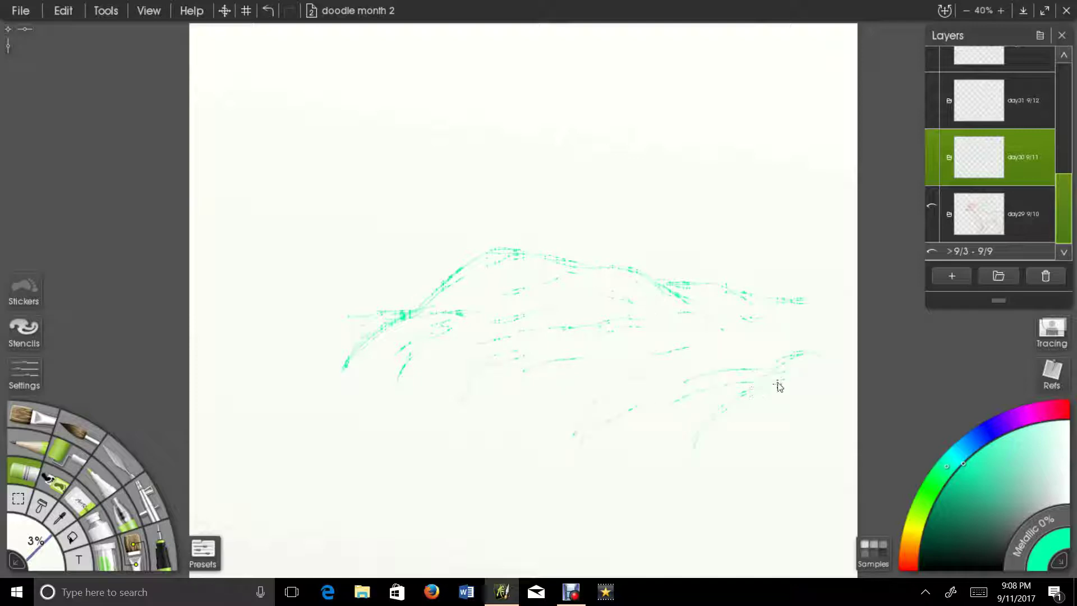
- Sketch the blanket's foot end and lower hem, plus the mattress corner showing beneath it
{"action": "mouse_move", "coordinate": [784, 353]}
{"action": "left_mouse_down"}
{"action": "mouse_move", "coordinate": [809, 356]}
{"action": "mouse_move", "coordinate": [833, 373]}
{"action": "mouse_move", "coordinate": [835, 415]}
{"action": "mouse_move", "coordinate": [837, 305]}
{"action": "mouse_move", "coordinate": [794, 317]}
{"action": "mouse_move", "coordinate": [836, 358]}
{"action": "mouse_move", "coordinate": [846, 403]}
{"action": "mouse_move", "coordinate": [835, 439]}
{"action": "left_mouse_up"}
{"action": "mouse_move", "coordinate": [341, 403]}
{"action": "left_mouse_down"}
{"action": "mouse_move", "coordinate": [438, 472]}
{"action": "mouse_move", "coordinate": [520, 489]}
{"action": "mouse_move", "coordinate": [623, 492]}
{"action": "mouse_move", "coordinate": [683, 473]}
{"action": "left_mouse_up"}
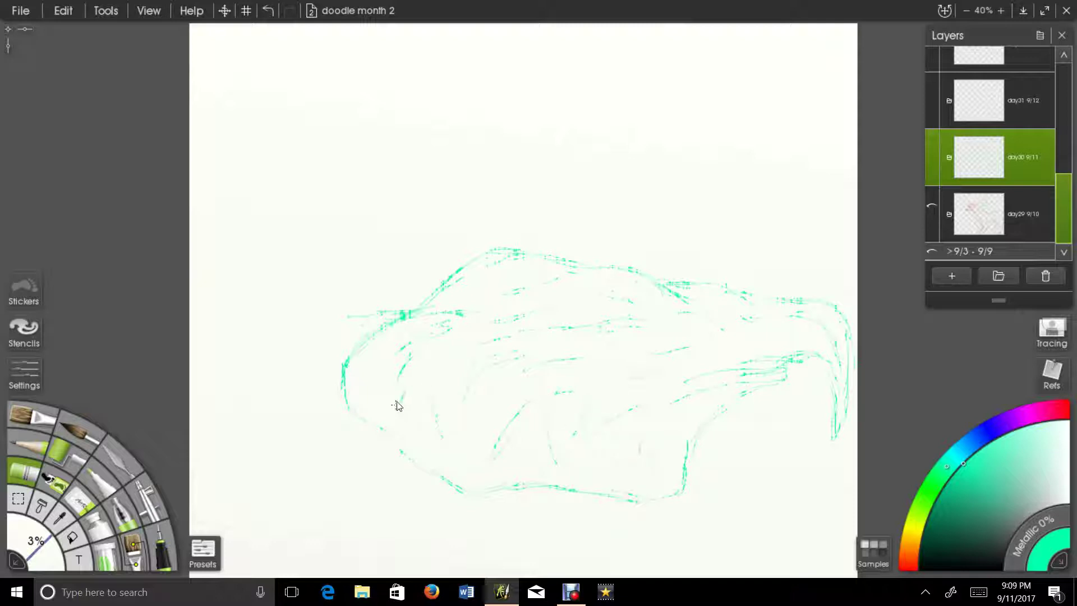
{"action": "left_click_drag", "start_coordinate": [788, 405], "coordinate": [803, 387]}
{"action": "mouse_move", "coordinate": [695, 478]}
{"action": "left_mouse_down"}
{"action": "mouse_move", "coordinate": [731, 485]}
{"action": "mouse_move", "coordinate": [832, 440]}
{"action": "left_mouse_up"}
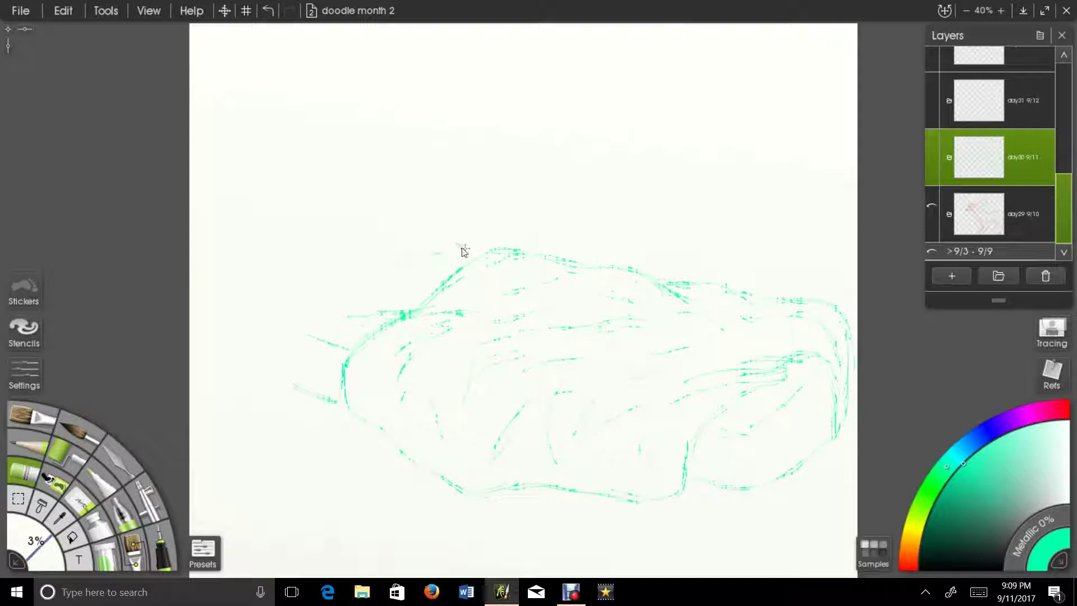
- Sketch the sleeper's head at the blanket's upper end and the draped blanket edge hanging over the mattress
{"action": "mouse_move", "coordinate": [445, 248]}
{"action": "left_mouse_down"}
{"action": "mouse_move", "coordinate": [400, 282]}
{"action": "mouse_move", "coordinate": [430, 282]}
{"action": "mouse_move", "coordinate": [464, 246]}
{"action": "mouse_move", "coordinate": [433, 251]}
{"action": "mouse_move", "coordinate": [420, 297]}
{"action": "mouse_move", "coordinate": [431, 271]}
{"action": "mouse_move", "coordinate": [409, 259]}
{"action": "mouse_move", "coordinate": [454, 231]}
{"action": "mouse_move", "coordinate": [488, 250]}
{"action": "mouse_move", "coordinate": [459, 257]}
{"action": "mouse_move", "coordinate": [443, 280]}
{"action": "left_mouse_up"}
{"action": "mouse_move", "coordinate": [480, 248]}
{"action": "left_mouse_down"}
{"action": "mouse_move", "coordinate": [428, 297]}
{"action": "mouse_move", "coordinate": [361, 319]}
{"action": "mouse_move", "coordinate": [346, 340]}
{"action": "left_mouse_up"}
{"action": "left_click_drag", "start_coordinate": [770, 397], "coordinate": [810, 377]}
{"action": "left_click_drag", "start_coordinate": [698, 441], "coordinate": [688, 501]}
{"action": "mouse_move", "coordinate": [699, 442]}
{"action": "left_mouse_down"}
{"action": "mouse_move", "coordinate": [725, 409]}
{"action": "mouse_move", "coordinate": [681, 509]}
{"action": "mouse_move", "coordinate": [640, 522]}
{"action": "left_mouse_up"}
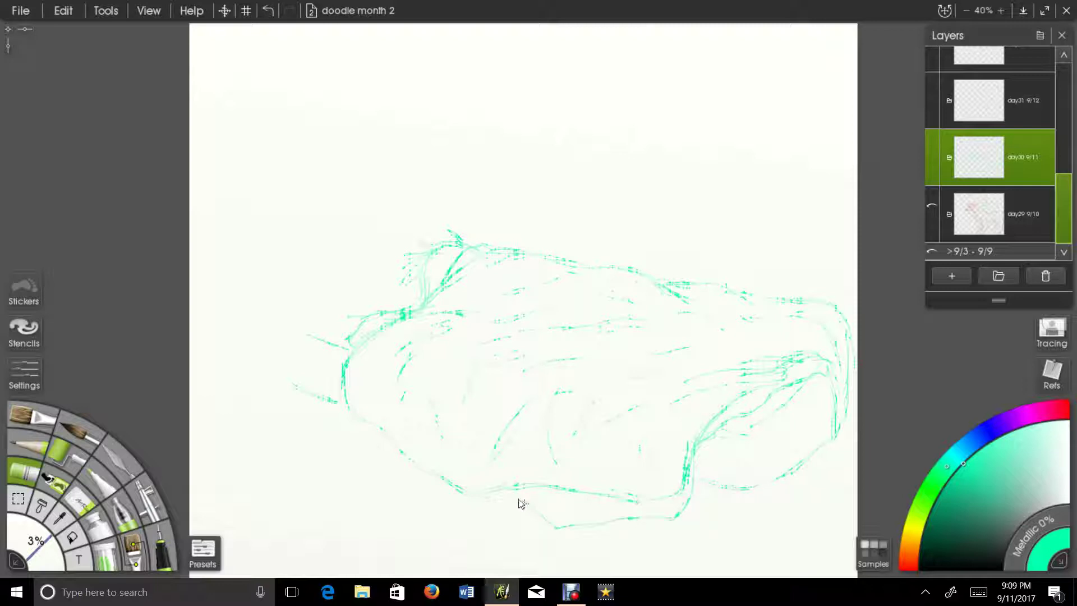
{"action": "mouse_move", "coordinate": [504, 496]}
{"action": "left_mouse_down"}
{"action": "mouse_move", "coordinate": [573, 525]}
{"action": "mouse_move", "coordinate": [550, 501]}
{"action": "mouse_move", "coordinate": [640, 508]}
{"action": "left_mouse_up"}
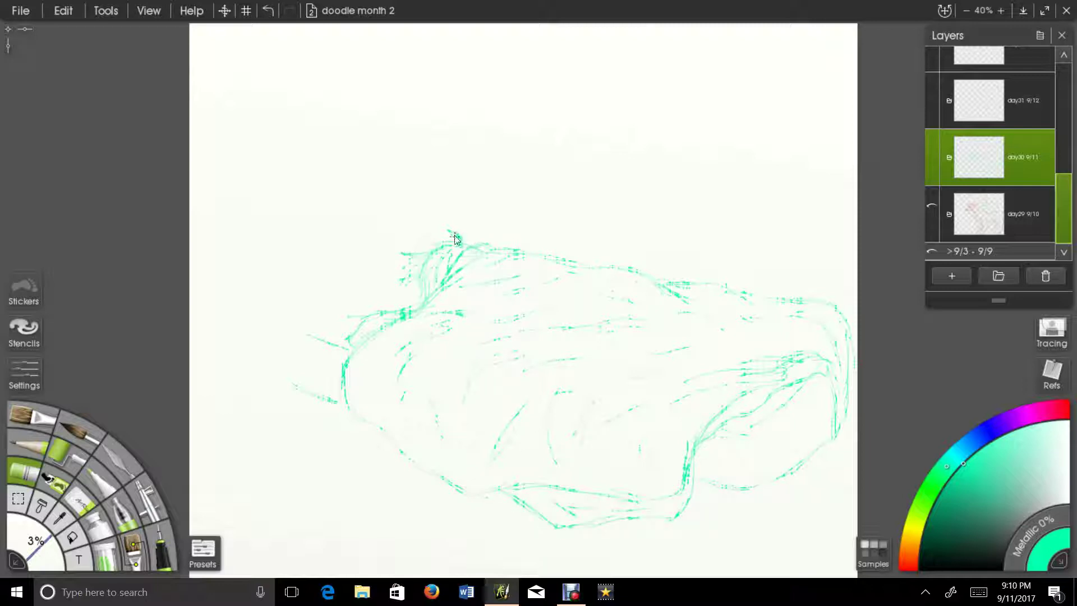
- Sketch the pillows around the sleeper's head and the head end of the mattress below them
{"action": "mouse_move", "coordinate": [391, 236]}
{"action": "left_mouse_down"}
{"action": "mouse_move", "coordinate": [328, 264]}
{"action": "mouse_move", "coordinate": [349, 312]}
{"action": "mouse_move", "coordinate": [365, 268]}
{"action": "left_mouse_up"}
{"action": "mouse_move", "coordinate": [453, 237]}
{"action": "left_mouse_down"}
{"action": "mouse_move", "coordinate": [485, 226]}
{"action": "mouse_move", "coordinate": [502, 247]}
{"action": "left_mouse_up"}
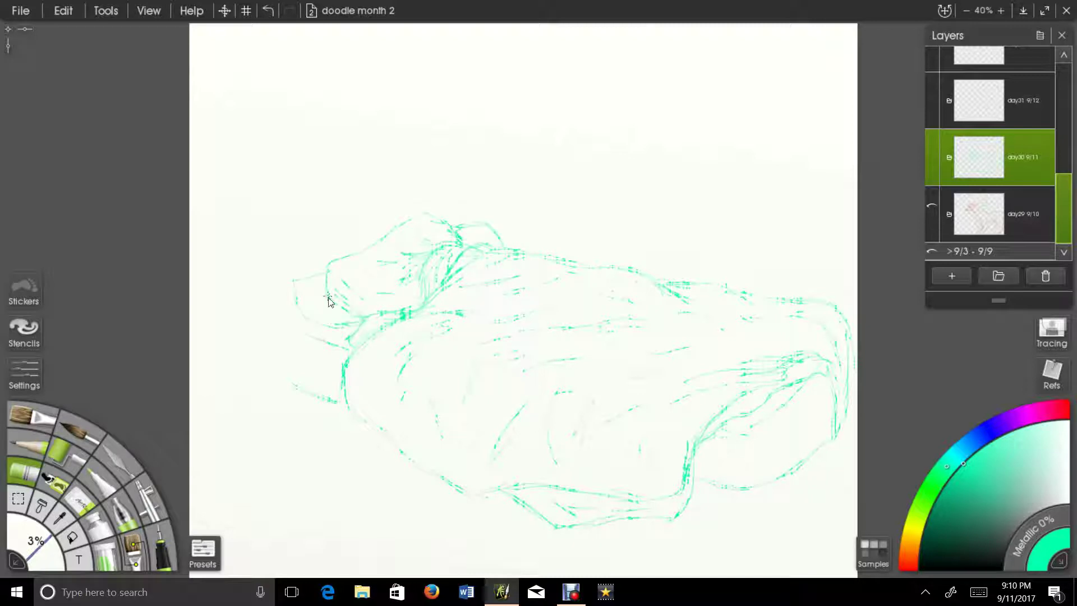
{"action": "mouse_move", "coordinate": [304, 317]}
{"action": "left_mouse_down"}
{"action": "mouse_move", "coordinate": [290, 327]}
{"action": "mouse_move", "coordinate": [289, 384]}
{"action": "left_mouse_up"}
{"action": "left_click_drag", "start_coordinate": [290, 383], "coordinate": [349, 409]}
- Draw the long side and foot corner of the bed base under the mattress
{"action": "mouse_move", "coordinate": [288, 330]}
{"action": "left_mouse_down"}
{"action": "mouse_move", "coordinate": [289, 413]}
{"action": "mouse_move", "coordinate": [406, 470]}
{"action": "mouse_move", "coordinate": [697, 523]}
{"action": "left_mouse_up"}
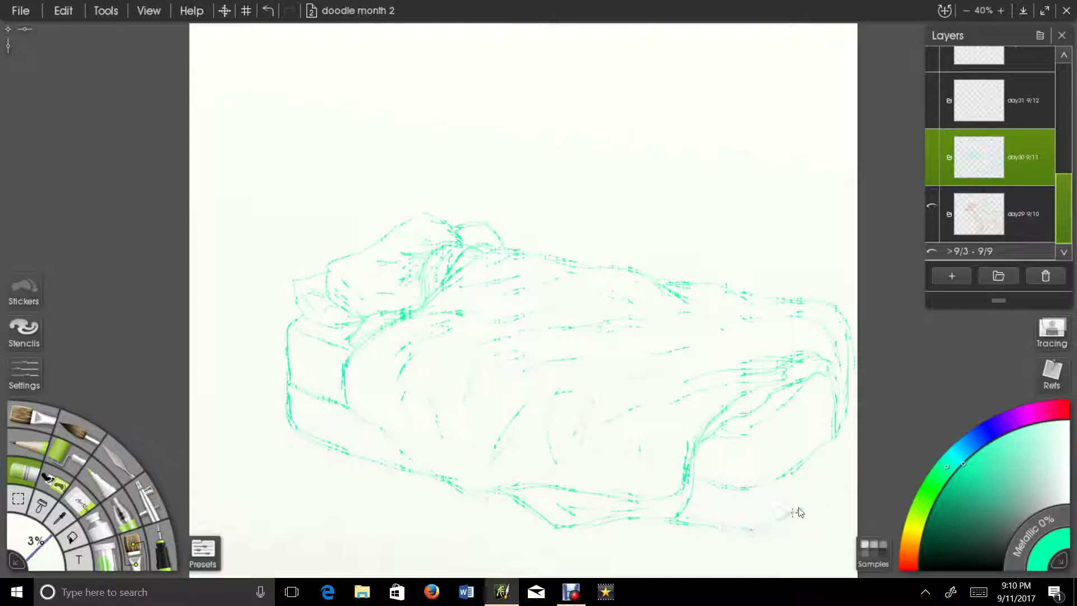
{"action": "mouse_move", "coordinate": [834, 489]}
{"action": "left_mouse_down"}
{"action": "mouse_move", "coordinate": [853, 458]}
{"action": "mouse_move", "coordinate": [853, 414]}
{"action": "left_mouse_up"}
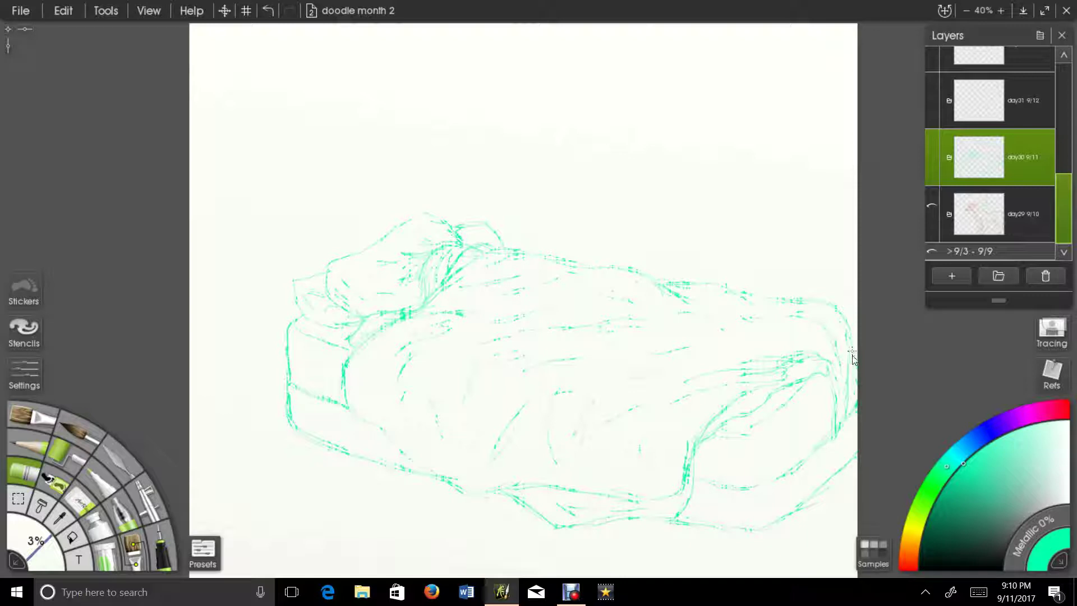
{"action": "left_click_drag", "start_coordinate": [797, 460], "coordinate": [857, 411]}
{"action": "left_click_drag", "start_coordinate": [859, 452], "coordinate": [746, 530]}
{"action": "mouse_move", "coordinate": [661, 521]}
{"action": "left_mouse_down"}
{"action": "mouse_move", "coordinate": [729, 533]}
{"action": "mouse_move", "coordinate": [782, 527]}
{"action": "left_mouse_up"}
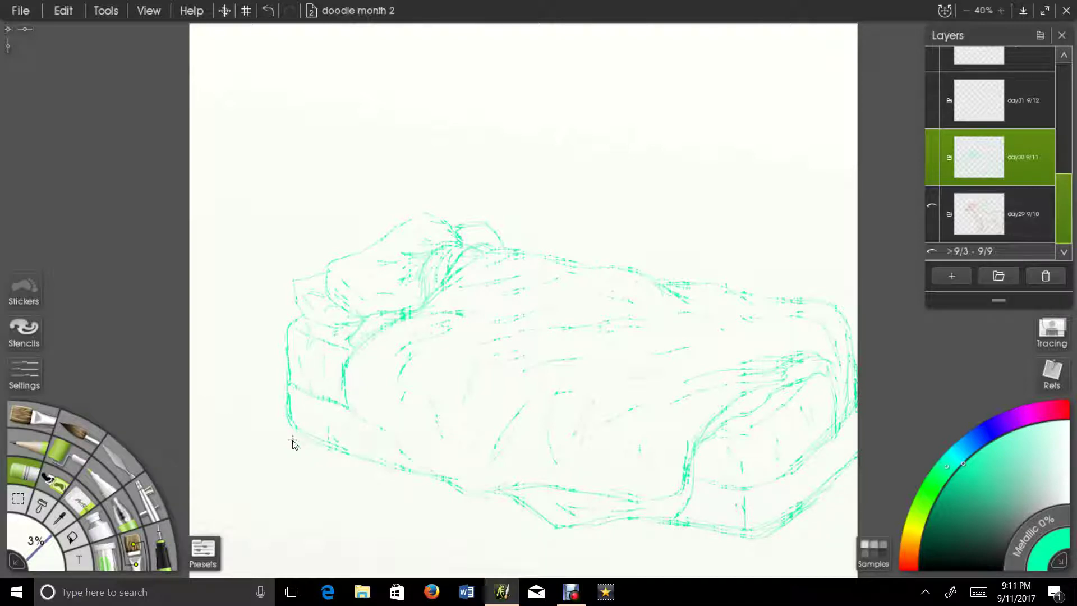
{"action": "left_click_drag", "start_coordinate": [292, 426], "coordinate": [294, 439]}
- Add fold lines across the blanket to suggest the body beneath, and shade the hair beside the pillow
{"action": "mouse_move", "coordinate": [578, 274]}
{"action": "left_mouse_down"}
{"action": "mouse_move", "coordinate": [554, 305]}
{"action": "mouse_move", "coordinate": [549, 271]}
{"action": "mouse_move", "coordinate": [459, 263]}
{"action": "mouse_move", "coordinate": [527, 254]}
{"action": "mouse_move", "coordinate": [549, 265]}
{"action": "left_mouse_up"}
{"action": "mouse_move", "coordinate": [570, 263]}
{"action": "left_mouse_down"}
{"action": "mouse_move", "coordinate": [640, 289]}
{"action": "mouse_move", "coordinate": [640, 325]}
{"action": "left_mouse_up"}
{"action": "mouse_move", "coordinate": [632, 281]}
{"action": "left_mouse_down"}
{"action": "mouse_move", "coordinate": [677, 276]}
{"action": "mouse_move", "coordinate": [724, 306]}
{"action": "mouse_move", "coordinate": [754, 298]}
{"action": "left_mouse_up"}
{"action": "left_click_drag", "start_coordinate": [635, 310], "coordinate": [666, 342]}
{"action": "left_click_drag", "start_coordinate": [609, 327], "coordinate": [571, 365]}
{"action": "left_click_drag", "start_coordinate": [604, 298], "coordinate": [533, 308]}
{"action": "left_click_drag", "start_coordinate": [474, 351], "coordinate": [415, 361]}
{"action": "left_click_drag", "start_coordinate": [435, 371], "coordinate": [430, 401]}
{"action": "mouse_move", "coordinate": [432, 239]}
{"action": "left_mouse_down"}
{"action": "mouse_move", "coordinate": [394, 284]}
{"action": "mouse_move", "coordinate": [397, 298]}
{"action": "left_mouse_up"}
{"action": "left_click_drag", "start_coordinate": [415, 247], "coordinate": [389, 304]}
- Draw the bed frame's lower rail and its two front legs in teal
{"action": "mouse_move", "coordinate": [264, 442]}
{"action": "left_mouse_down"}
{"action": "mouse_move", "coordinate": [245, 393]}
{"action": "mouse_move", "coordinate": [356, 432]}
{"action": "mouse_move", "coordinate": [718, 500]}
{"action": "mouse_move", "coordinate": [808, 425]}
{"action": "left_mouse_up"}
{"action": "left_click_drag", "start_coordinate": [672, 504], "coordinate": [688, 507]}
{"action": "left_click_drag", "start_coordinate": [243, 393], "coordinate": [247, 483]}
{"action": "left_click_drag", "start_coordinate": [284, 414], "coordinate": [267, 469]}
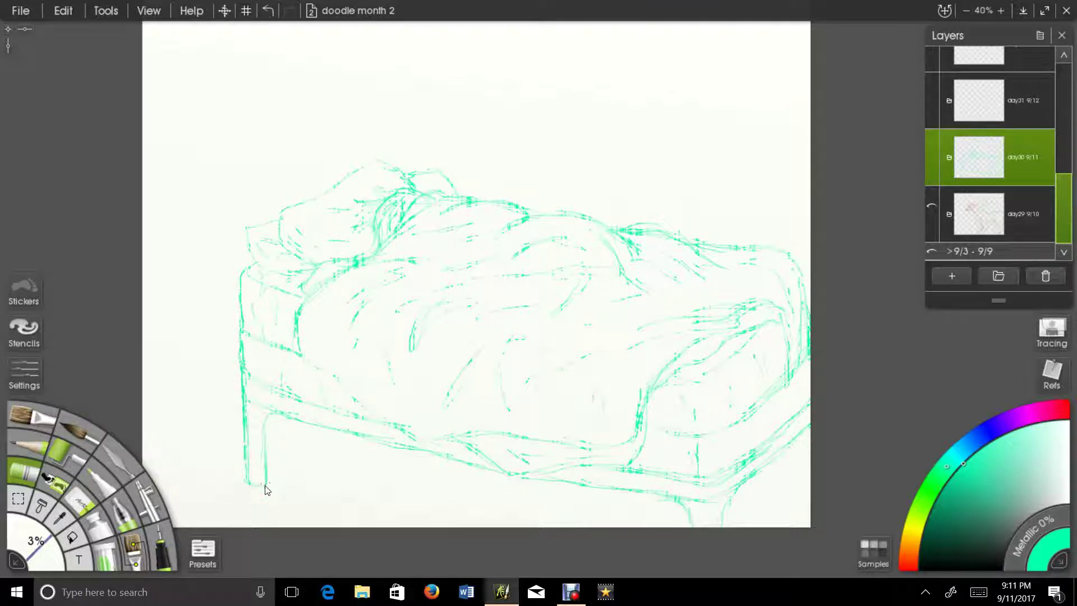
- Sketch the floor line behind the head-end leg and hatch the shadow under the bed
{"action": "mouse_move", "coordinate": [274, 467]}
{"action": "left_mouse_down"}
{"action": "mouse_move", "coordinate": [301, 451]}
{"action": "mouse_move", "coordinate": [202, 482]}
{"action": "left_mouse_up"}
{"action": "left_click_drag", "start_coordinate": [270, 443], "coordinate": [303, 427]}
{"action": "left_click_drag", "start_coordinate": [246, 445], "coordinate": [181, 481]}
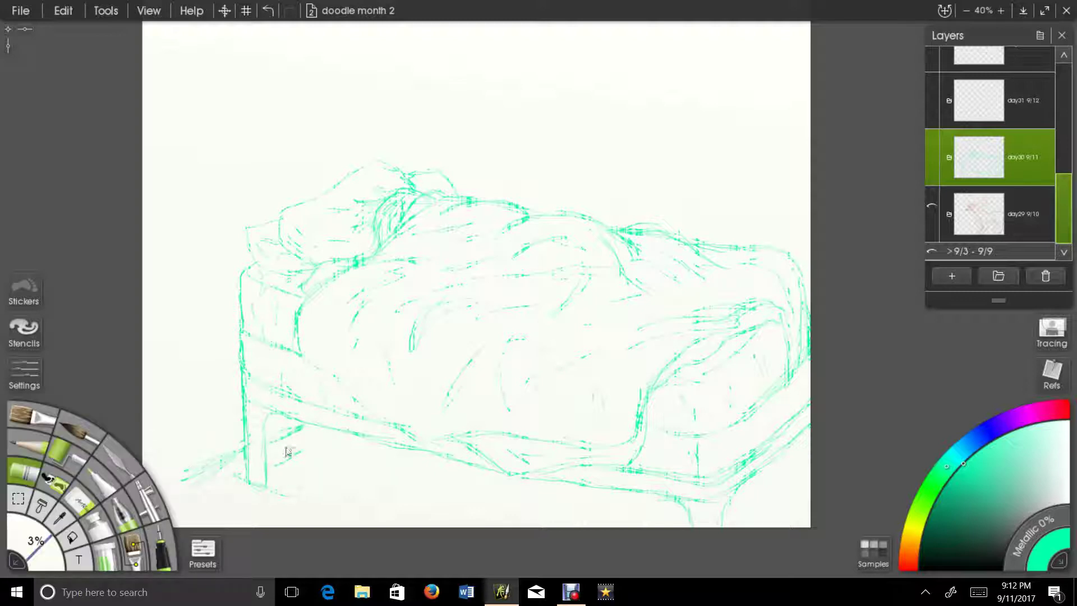
{"action": "mouse_move", "coordinate": [277, 453]}
{"action": "left_mouse_down"}
{"action": "mouse_move", "coordinate": [242, 484]}
{"action": "mouse_move", "coordinate": [244, 496]}
{"action": "mouse_move", "coordinate": [398, 471]}
{"action": "mouse_move", "coordinate": [667, 506]}
{"action": "left_mouse_up"}
{"action": "mouse_move", "coordinate": [668, 506]}
{"action": "left_mouse_down"}
{"action": "mouse_move", "coordinate": [294, 458]}
{"action": "mouse_move", "coordinate": [291, 467]}
{"action": "left_mouse_up"}
- Strengthen the blanket's outline, folds and lower hem with more teal strokes
{"action": "left_click_drag", "start_coordinate": [302, 358], "coordinate": [339, 379]}
{"action": "mouse_move", "coordinate": [306, 296]}
{"action": "left_mouse_down"}
{"action": "mouse_move", "coordinate": [393, 255]}
{"action": "mouse_move", "coordinate": [477, 282]}
{"action": "mouse_move", "coordinate": [412, 337]}
{"action": "mouse_move", "coordinate": [523, 310]}
{"action": "mouse_move", "coordinate": [440, 393]}
{"action": "mouse_move", "coordinate": [558, 377]}
{"action": "mouse_move", "coordinate": [652, 349]}
{"action": "mouse_move", "coordinate": [690, 291]}
{"action": "left_mouse_up"}
{"action": "mouse_move", "coordinate": [735, 246]}
{"action": "left_mouse_down"}
{"action": "mouse_move", "coordinate": [796, 268]}
{"action": "mouse_move", "coordinate": [734, 282]}
{"action": "mouse_move", "coordinate": [716, 331]}
{"action": "mouse_move", "coordinate": [683, 325]}
{"action": "left_mouse_up"}
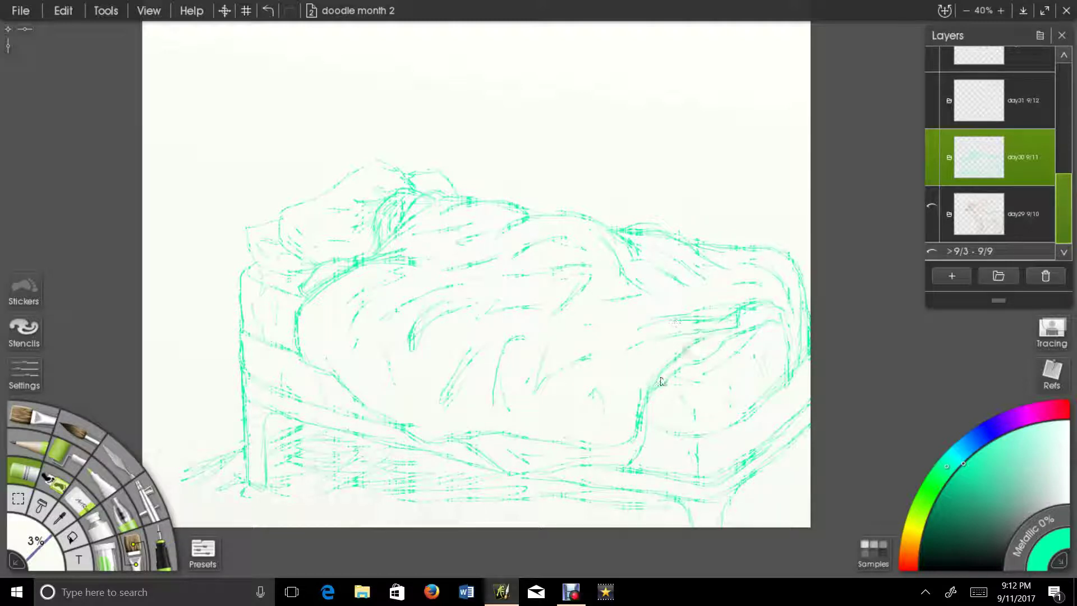
{"action": "mouse_move", "coordinate": [677, 363]}
{"action": "left_mouse_down"}
{"action": "mouse_move", "coordinate": [783, 311]}
{"action": "mouse_move", "coordinate": [804, 348]}
{"action": "mouse_move", "coordinate": [808, 286]}
{"action": "mouse_move", "coordinate": [784, 321]}
{"action": "left_mouse_up"}
{"action": "mouse_move", "coordinate": [668, 382]}
{"action": "left_mouse_down"}
{"action": "mouse_move", "coordinate": [642, 449]}
{"action": "mouse_move", "coordinate": [526, 473]}
{"action": "mouse_move", "coordinate": [472, 452]}
{"action": "left_mouse_up"}
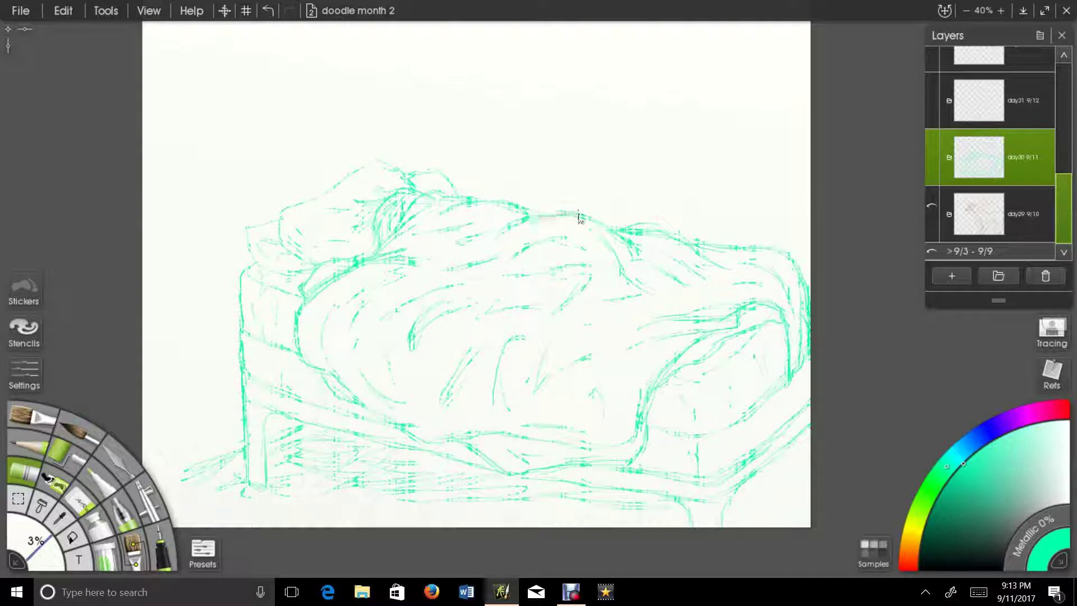
- Reinforce the outlines of the front pillow and the pillows behind it in teal
{"action": "mouse_move", "coordinate": [511, 209]}
{"action": "left_mouse_down"}
{"action": "mouse_move", "coordinate": [443, 176]}
{"action": "mouse_move", "coordinate": [353, 173]}
{"action": "mouse_move", "coordinate": [282, 236]}
{"action": "mouse_move", "coordinate": [350, 260]}
{"action": "left_mouse_up"}
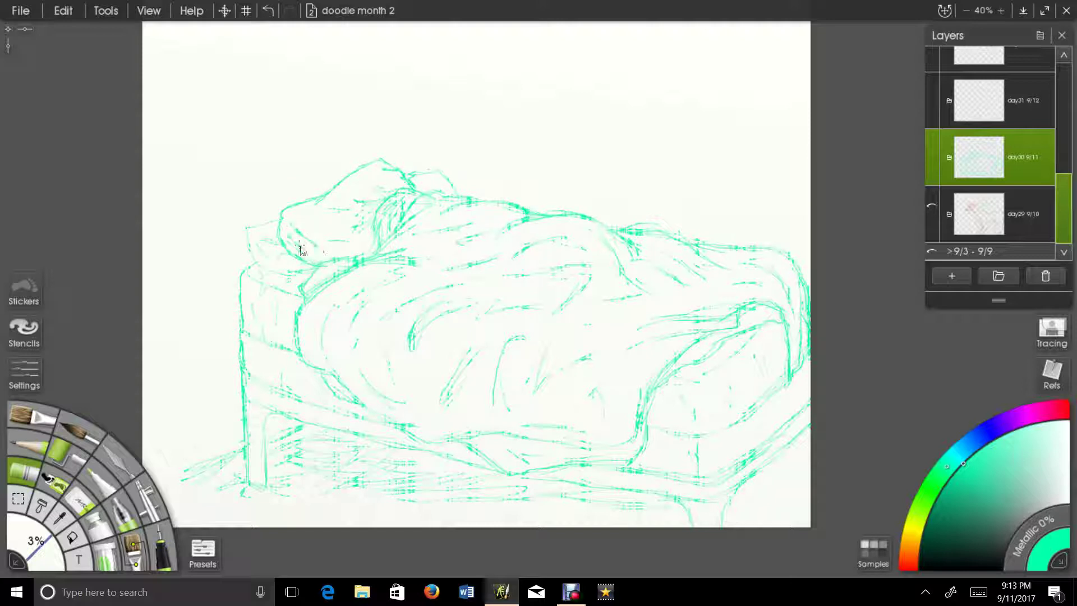
{"action": "mouse_move", "coordinate": [250, 236]}
{"action": "left_mouse_down"}
{"action": "mouse_move", "coordinate": [265, 273]}
{"action": "mouse_move", "coordinate": [300, 279]}
{"action": "left_mouse_up"}
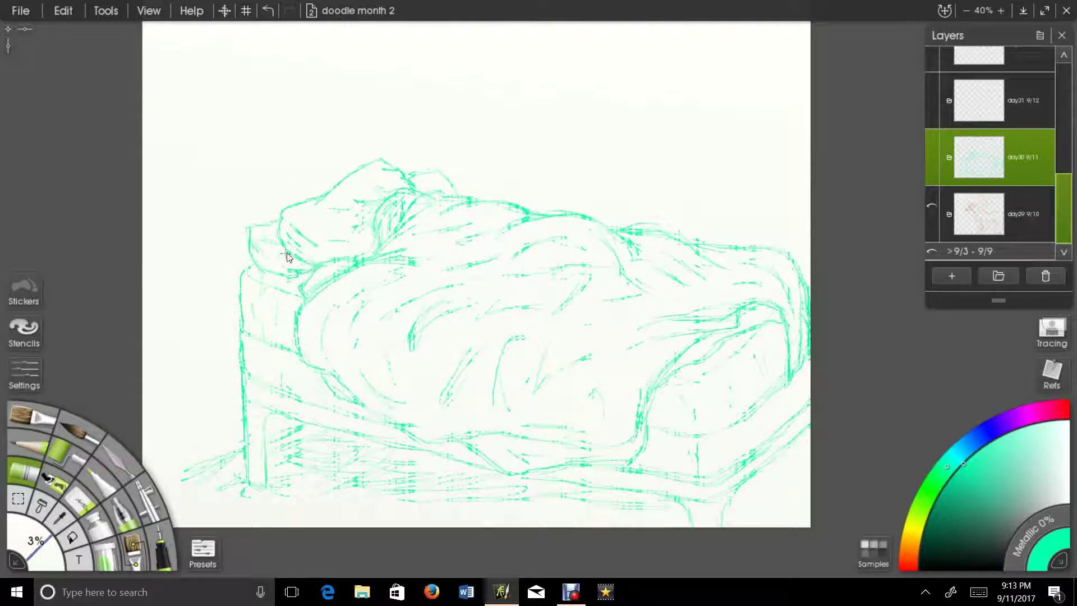
{"action": "mouse_move", "coordinate": [408, 177]}
{"action": "left_mouse_down"}
{"action": "mouse_move", "coordinate": [434, 172]}
{"action": "mouse_move", "coordinate": [454, 190]}
{"action": "left_mouse_up"}
- Change the colour to blue, shade the sleeper's hair, and trace the blanket's main outline over the teal sketch
{"action": "left_click", "coordinate": [985, 439]}
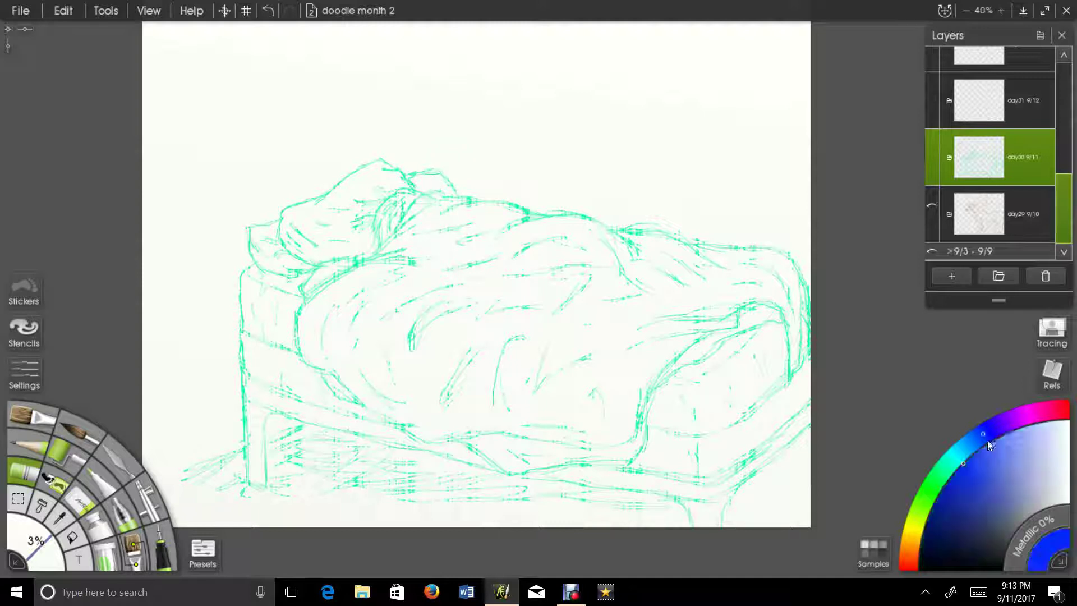
{"action": "mouse_move", "coordinate": [405, 193]}
{"action": "left_mouse_down"}
{"action": "mouse_move", "coordinate": [376, 224]}
{"action": "mouse_move", "coordinate": [379, 241]}
{"action": "mouse_move", "coordinate": [390, 239]}
{"action": "mouse_move", "coordinate": [406, 197]}
{"action": "mouse_move", "coordinate": [390, 236]}
{"action": "left_mouse_up"}
{"action": "mouse_move", "coordinate": [447, 197]}
{"action": "left_mouse_down"}
{"action": "mouse_move", "coordinate": [306, 315]}
{"action": "mouse_move", "coordinate": [304, 368]}
{"action": "left_mouse_up"}
{"action": "mouse_move", "coordinate": [335, 308]}
{"action": "left_mouse_down"}
{"action": "mouse_move", "coordinate": [324, 353]}
{"action": "mouse_move", "coordinate": [412, 429]}
{"action": "mouse_move", "coordinate": [471, 443]}
{"action": "mouse_move", "coordinate": [439, 442]}
{"action": "mouse_move", "coordinate": [629, 447]}
{"action": "mouse_move", "coordinate": [642, 414]}
{"action": "mouse_move", "coordinate": [738, 314]}
{"action": "mouse_move", "coordinate": [774, 306]}
{"action": "mouse_move", "coordinate": [794, 379]}
{"action": "mouse_move", "coordinate": [803, 292]}
{"action": "mouse_move", "coordinate": [771, 246]}
{"action": "mouse_move", "coordinate": [691, 246]}
{"action": "left_mouse_up"}
{"action": "mouse_move", "coordinate": [448, 196]}
{"action": "left_mouse_down"}
{"action": "mouse_move", "coordinate": [470, 197]}
{"action": "mouse_move", "coordinate": [448, 211]}
{"action": "mouse_move", "coordinate": [530, 211]}
{"action": "left_mouse_up"}
{"action": "mouse_move", "coordinate": [506, 227]}
{"action": "left_mouse_down"}
{"action": "mouse_move", "coordinate": [558, 214]}
{"action": "mouse_move", "coordinate": [438, 225]}
{"action": "left_mouse_up"}
- Draw blue fold lines over the blanket, from the shoulder down to the foot end
{"action": "left_click_drag", "start_coordinate": [486, 231], "coordinate": [459, 238]}
{"action": "left_click_drag", "start_coordinate": [522, 251], "coordinate": [566, 235]}
{"action": "left_click_drag", "start_coordinate": [583, 236], "coordinate": [611, 272]}
{"action": "mouse_move", "coordinate": [561, 214]}
{"action": "left_mouse_down"}
{"action": "mouse_move", "coordinate": [628, 241]}
{"action": "mouse_move", "coordinate": [682, 246]}
{"action": "mouse_move", "coordinate": [723, 274]}
{"action": "mouse_move", "coordinate": [655, 267]}
{"action": "left_mouse_up"}
{"action": "mouse_move", "coordinate": [626, 235]}
{"action": "left_mouse_down"}
{"action": "mouse_move", "coordinate": [655, 303]}
{"action": "mouse_move", "coordinate": [695, 313]}
{"action": "left_mouse_up"}
{"action": "left_click_drag", "start_coordinate": [655, 336], "coordinate": [602, 414]}
{"action": "left_click_drag", "start_coordinate": [586, 355], "coordinate": [537, 392]}
{"action": "left_click_drag", "start_coordinate": [532, 272], "coordinate": [489, 276]}
{"action": "left_click_drag", "start_coordinate": [532, 304], "coordinate": [399, 345]}
{"action": "left_click_drag", "start_coordinate": [418, 301], "coordinate": [385, 323]}
{"action": "mouse_move", "coordinate": [415, 264]}
{"action": "left_mouse_down"}
{"action": "mouse_move", "coordinate": [393, 260]}
{"action": "mouse_move", "coordinate": [356, 307]}
{"action": "left_mouse_up"}
{"action": "left_click_drag", "start_coordinate": [366, 306], "coordinate": [345, 337]}
{"action": "mouse_move", "coordinate": [369, 323]}
{"action": "left_mouse_down"}
{"action": "mouse_move", "coordinate": [397, 382]}
{"action": "mouse_move", "coordinate": [389, 397]}
{"action": "left_mouse_up"}
{"action": "left_click_drag", "start_coordinate": [754, 264], "coordinate": [791, 308]}
- Ink the exposed mattress at the foot end in blue, with short crease marks on it
{"action": "mouse_move", "coordinate": [789, 382]}
{"action": "left_mouse_down"}
{"action": "mouse_move", "coordinate": [752, 414]}
{"action": "mouse_move", "coordinate": [655, 429]}
{"action": "left_mouse_up"}
{"action": "left_click_drag", "start_coordinate": [696, 383], "coordinate": [676, 385]}
{"action": "mouse_move", "coordinate": [754, 337]}
{"action": "left_mouse_down"}
{"action": "mouse_move", "coordinate": [705, 375]}
{"action": "mouse_move", "coordinate": [763, 372]}
{"action": "left_mouse_up"}
{"action": "left_click_drag", "start_coordinate": [772, 356], "coordinate": [772, 369]}
{"action": "mouse_move", "coordinate": [727, 387]}
{"action": "left_mouse_down"}
{"action": "mouse_move", "coordinate": [729, 402]}
{"action": "mouse_move", "coordinate": [683, 422]}
{"action": "left_mouse_up"}
- Trace the mattress's head end, the bed frame and its legs in blue
{"action": "left_click_drag", "start_coordinate": [302, 297], "coordinate": [250, 274]}
{"action": "mouse_move", "coordinate": [261, 285]}
{"action": "left_mouse_down"}
{"action": "mouse_move", "coordinate": [242, 285]}
{"action": "mouse_move", "coordinate": [241, 337]}
{"action": "mouse_move", "coordinate": [300, 364]}
{"action": "mouse_move", "coordinate": [373, 425]}
{"action": "left_mouse_up"}
{"action": "mouse_move", "coordinate": [242, 372]}
{"action": "left_mouse_down"}
{"action": "mouse_move", "coordinate": [244, 477]}
{"action": "mouse_move", "coordinate": [264, 483]}
{"action": "mouse_move", "coordinate": [267, 431]}
{"action": "mouse_move", "coordinate": [283, 415]}
{"action": "mouse_move", "coordinate": [704, 513]}
{"action": "mouse_move", "coordinate": [785, 449]}
{"action": "left_mouse_up"}
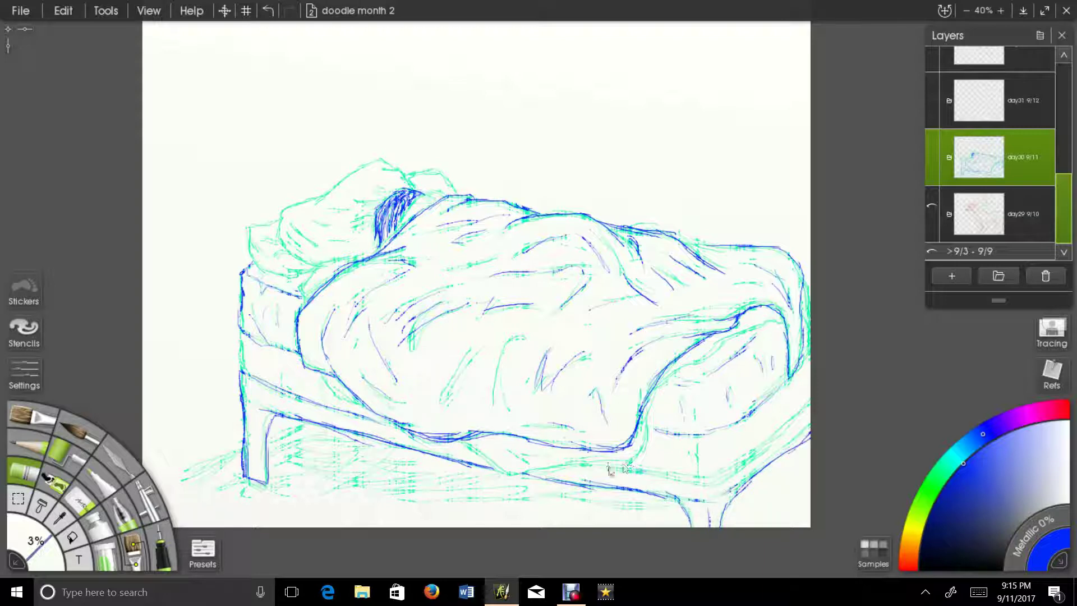
{"action": "mouse_move", "coordinate": [622, 465]}
{"action": "left_mouse_down"}
{"action": "mouse_move", "coordinate": [704, 486]}
{"action": "mouse_move", "coordinate": [778, 441]}
{"action": "mouse_move", "coordinate": [811, 403]}
{"action": "left_mouse_up"}
{"action": "left_click_drag", "start_coordinate": [739, 460], "coordinate": [706, 484]}
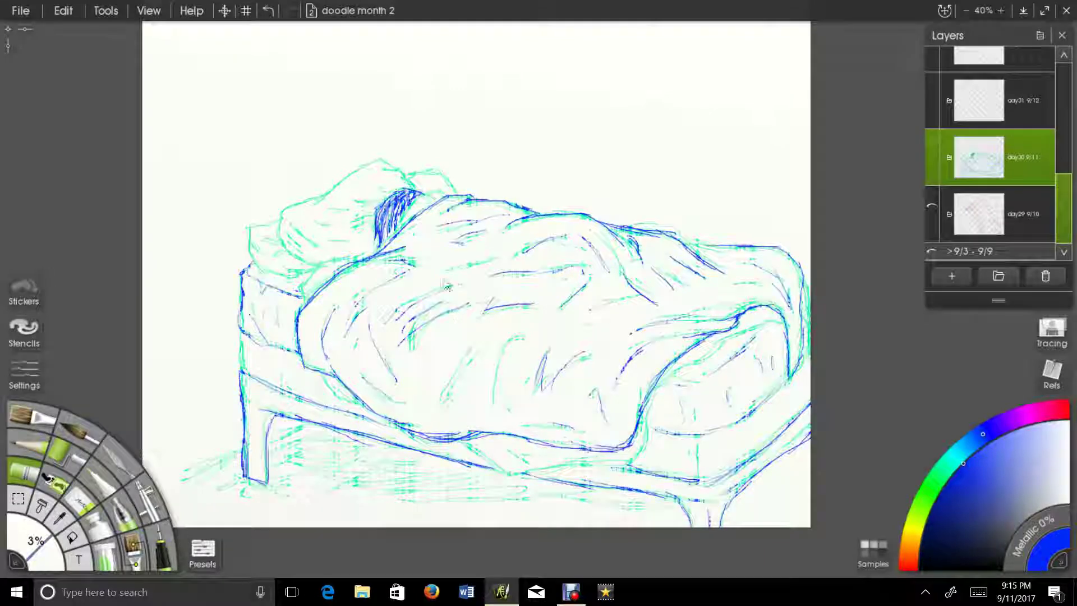
- Outline the front pillow in blue and add small crease strokes inside it
{"action": "left_click_drag", "start_coordinate": [426, 257], "coordinate": [472, 279]}
{"action": "mouse_move", "coordinate": [364, 287]}
{"action": "left_mouse_down"}
{"action": "mouse_move", "coordinate": [347, 280]}
{"action": "mouse_move", "coordinate": [326, 236]}
{"action": "mouse_move", "coordinate": [387, 205]}
{"action": "mouse_move", "coordinate": [449, 194]}
{"action": "mouse_move", "coordinate": [415, 222]}
{"action": "mouse_move", "coordinate": [412, 250]}
{"action": "mouse_move", "coordinate": [378, 226]}
{"action": "left_mouse_up"}
{"action": "left_click_drag", "start_coordinate": [390, 231], "coordinate": [379, 230]}
{"action": "mouse_move", "coordinate": [377, 262]}
{"action": "left_mouse_down"}
{"action": "mouse_move", "coordinate": [391, 263]}
{"action": "mouse_move", "coordinate": [367, 248]}
{"action": "left_mouse_up"}
{"action": "left_click_drag", "start_coordinate": [347, 257], "coordinate": [362, 268]}
{"action": "left_click_drag", "start_coordinate": [339, 257], "coordinate": [348, 266]}
- Draw the vertical wall corner behind the bed and the floor line beside the head-end leg in blue
{"action": "left_click_drag", "start_coordinate": [478, 101], "coordinate": [481, 130]}
{"action": "left_click_drag", "start_coordinate": [462, 29], "coordinate": [463, 214]}
{"action": "left_click_drag", "start_coordinate": [461, 43], "coordinate": [466, 191]}
{"action": "left_click_drag", "start_coordinate": [471, 209], "coordinate": [513, 14]}
{"action": "mouse_move", "coordinate": [331, 378]}
{"action": "left_mouse_down"}
{"action": "mouse_move", "coordinate": [291, 409]}
{"action": "mouse_move", "coordinate": [243, 423]}
{"action": "left_mouse_up"}
{"action": "left_click_drag", "start_coordinate": [257, 417], "coordinate": [395, 358]}
{"action": "left_click_drag", "start_coordinate": [275, 412], "coordinate": [331, 384]}
{"action": "left_click_drag", "start_coordinate": [802, 223], "coordinate": [711, 217]}
{"action": "left_click_drag", "start_coordinate": [536, 147], "coordinate": [525, 224]}
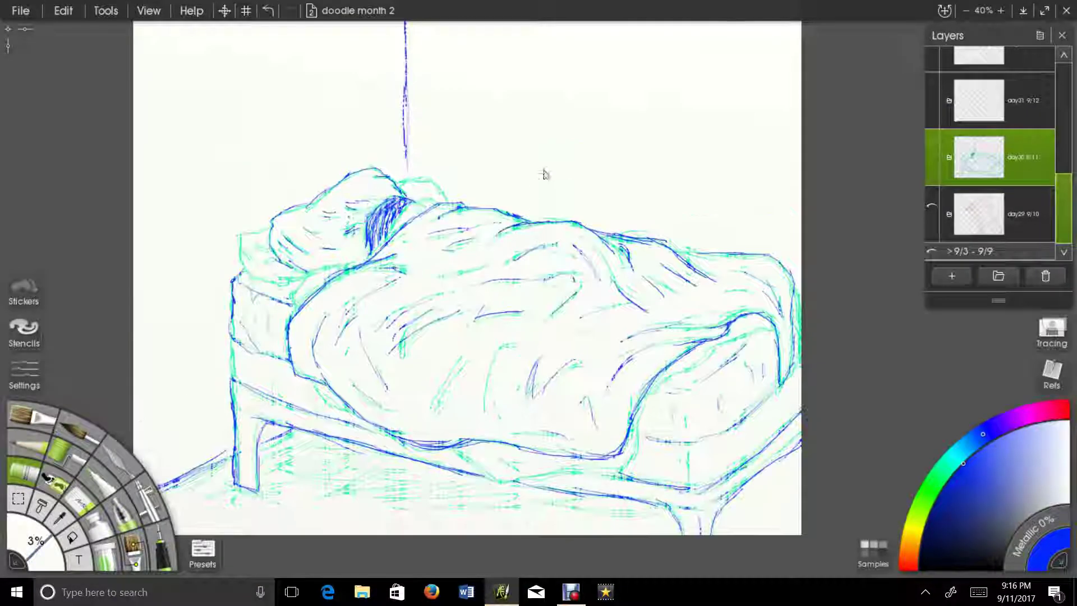
- Handwrite "Day30" and a dotted line ending in "yeah" above the bed, with a wavy line rising from the blanket
{"action": "scroll", "coordinate": [553, 157], "scroll_direction": "up", "scroll_amount": 1}
{"action": "mouse_move", "coordinate": [450, 83]}
{"action": "left_mouse_down"}
{"action": "mouse_move", "coordinate": [481, 101]}
{"action": "mouse_move", "coordinate": [511, 63]}
{"action": "mouse_move", "coordinate": [541, 56]}
{"action": "left_mouse_up"}
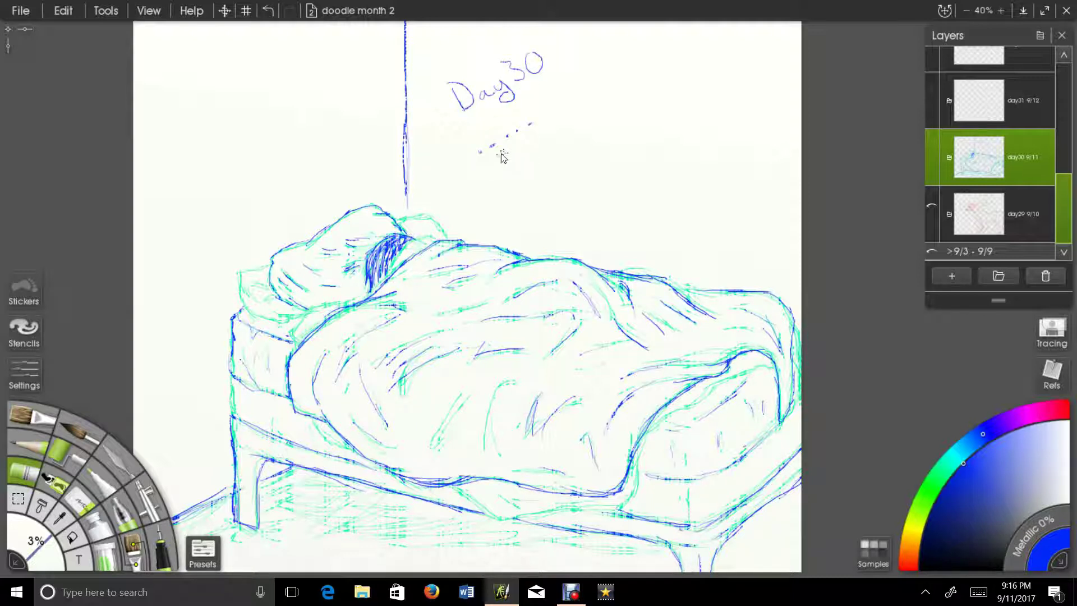
{"action": "left_click_drag", "start_coordinate": [533, 142], "coordinate": [535, 163]}
{"action": "left_click_drag", "start_coordinate": [545, 227], "coordinate": [545, 240]}
{"action": "left_click_drag", "start_coordinate": [533, 142], "coordinate": [495, 182]}
{"action": "left_click_drag", "start_coordinate": [547, 117], "coordinate": [587, 98]}
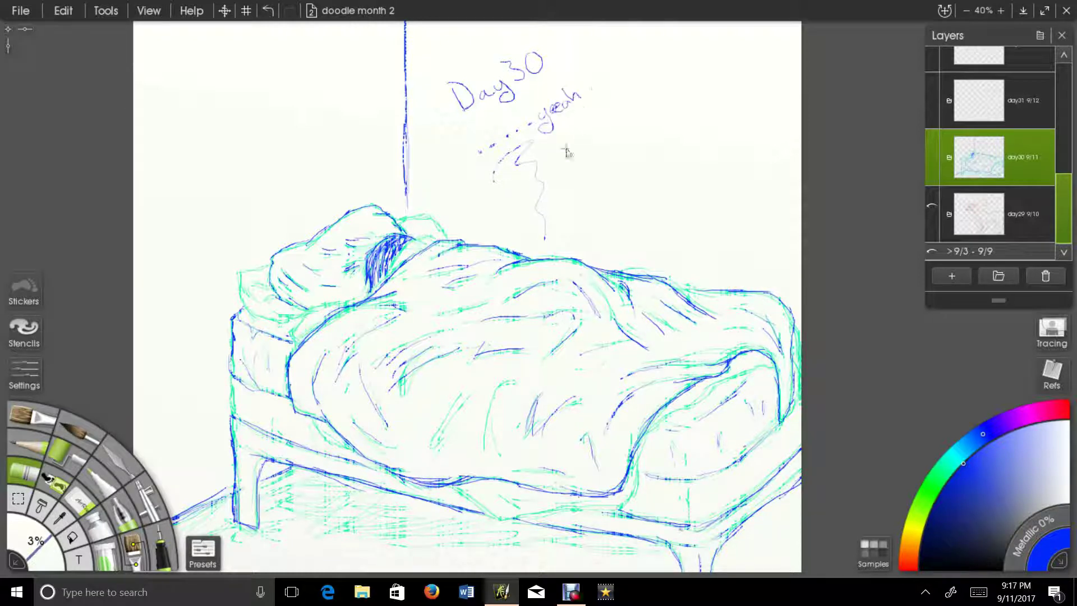
{"action": "left_click", "coordinate": [571, 592]}
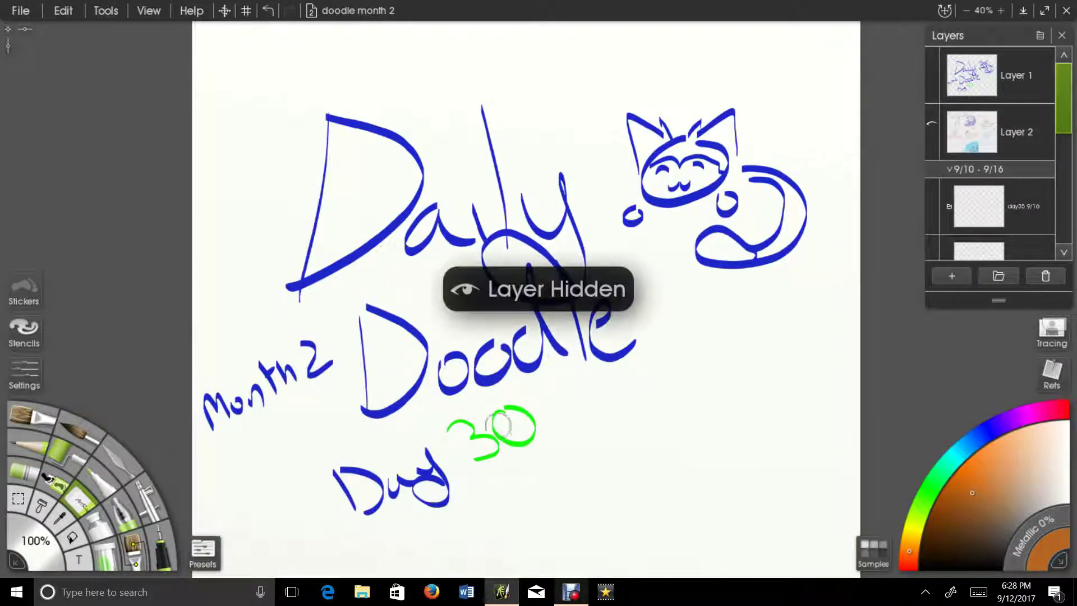
- Erase the 0 from the green day number on Layer 1 and switch to the ink pen
{"action": "left_click", "coordinate": [1010, 79]}
{"action": "mouse_move", "coordinate": [522, 416]}
{"action": "left_mouse_down"}
{"action": "mouse_move", "coordinate": [510, 439]}
{"action": "mouse_move", "coordinate": [489, 420]}
{"action": "left_mouse_up"}
{"action": "left_click", "coordinate": [163, 544]}
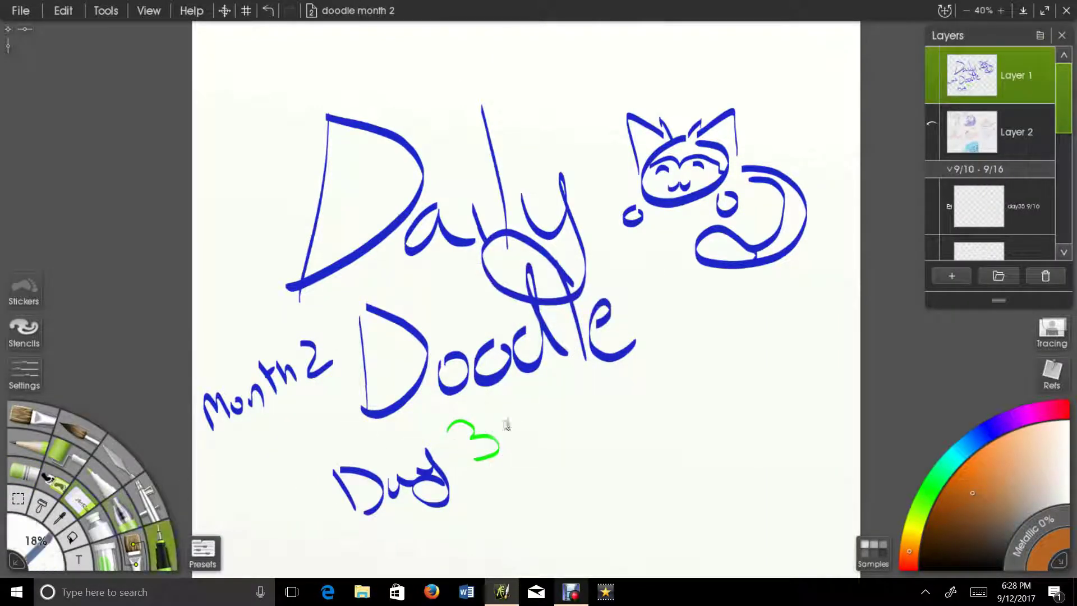
- Hide Layer 1 and select the empty day31 9/12 layer for drawing
{"action": "left_click", "coordinate": [932, 70]}
{"action": "scroll", "coordinate": [988, 168], "scroll_direction": "down", "scroll_amount": 5}
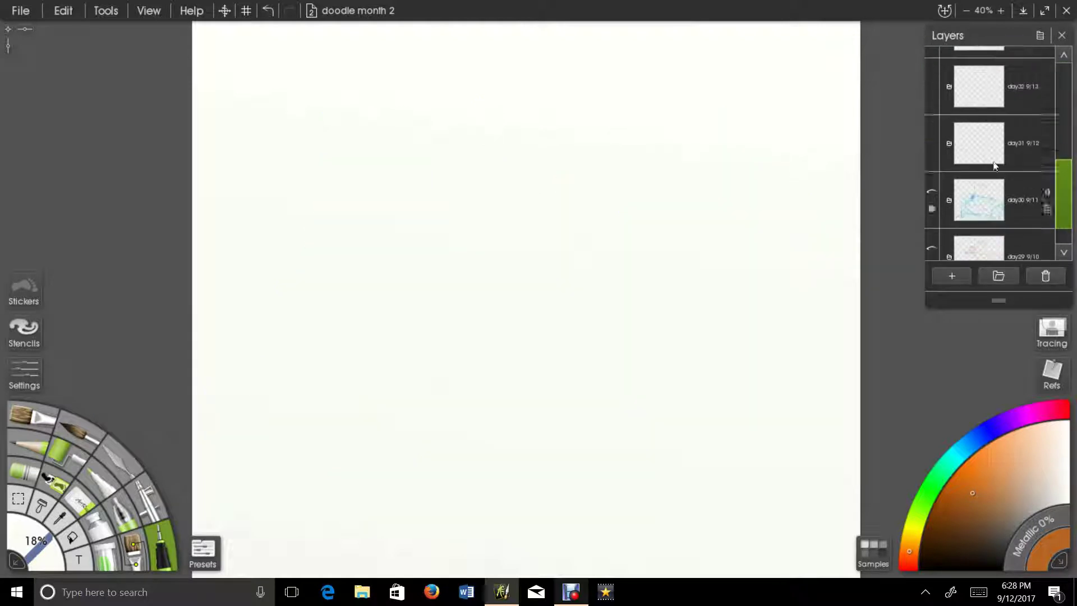
{"action": "left_click", "coordinate": [987, 143]}
- Scribble a broad sweeping arc of thin orange-brown strokes with the pastel tool, and undo the last stroke
{"action": "mouse_move", "coordinate": [586, 252]}
{"action": "left_mouse_down"}
{"action": "mouse_move", "coordinate": [505, 353]}
{"action": "mouse_move", "coordinate": [529, 320]}
{"action": "mouse_move", "coordinate": [785, 222]}
{"action": "mouse_move", "coordinate": [420, 413]}
{"action": "mouse_move", "coordinate": [409, 505]}
{"action": "mouse_move", "coordinate": [701, 182]}
{"action": "mouse_move", "coordinate": [573, 186]}
{"action": "mouse_move", "coordinate": [315, 505]}
{"action": "mouse_move", "coordinate": [252, 555]}
{"action": "mouse_move", "coordinate": [842, 118]}
{"action": "mouse_move", "coordinate": [312, 331]}
{"action": "mouse_move", "coordinate": [364, 527]}
{"action": "mouse_move", "coordinate": [617, 213]}
{"action": "mouse_move", "coordinate": [729, 109]}
{"action": "mouse_move", "coordinate": [542, 270]}
{"action": "mouse_move", "coordinate": [437, 483]}
{"action": "mouse_move", "coordinate": [841, 185]}
{"action": "mouse_move", "coordinate": [618, 146]}
{"action": "mouse_move", "coordinate": [548, 283]}
{"action": "mouse_move", "coordinate": [566, 241]}
{"action": "left_mouse_up"}
{"action": "left_click", "coordinate": [28, 477]}
{"action": "left_click_drag", "start_coordinate": [482, 351], "coordinate": [393, 561]}
{"action": "key", "text": "ctrl+z"}
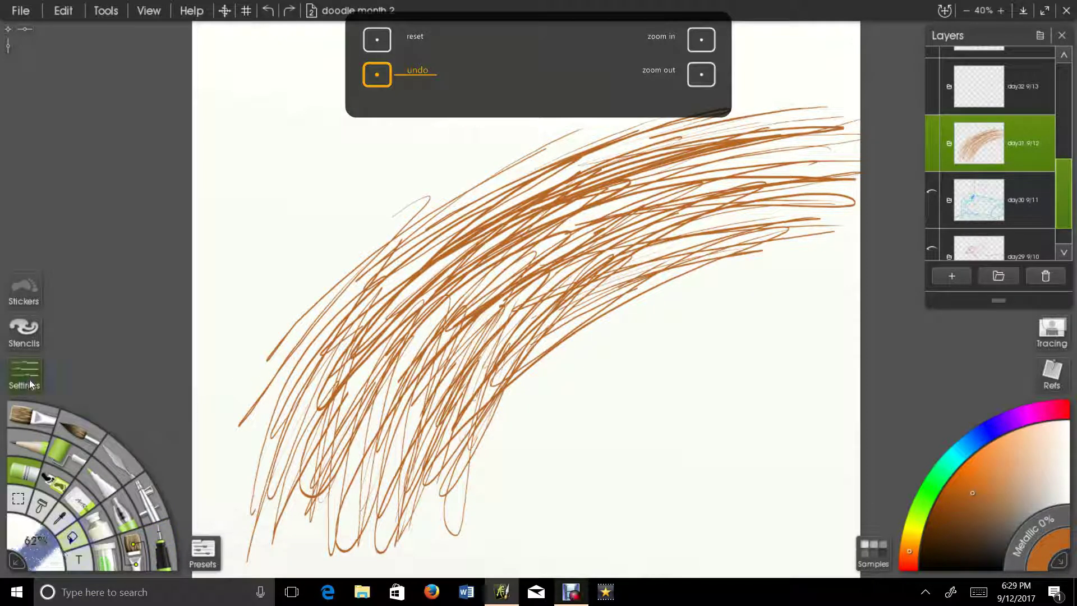
- Open the pastel tool's settings, choose Wax, and set the tool size to 34%
{"action": "left_click", "coordinate": [24, 375]}
{"action": "left_click", "coordinate": [50, 114]}
{"action": "left_click_drag", "start_coordinate": [49, 536], "coordinate": [34, 547]}
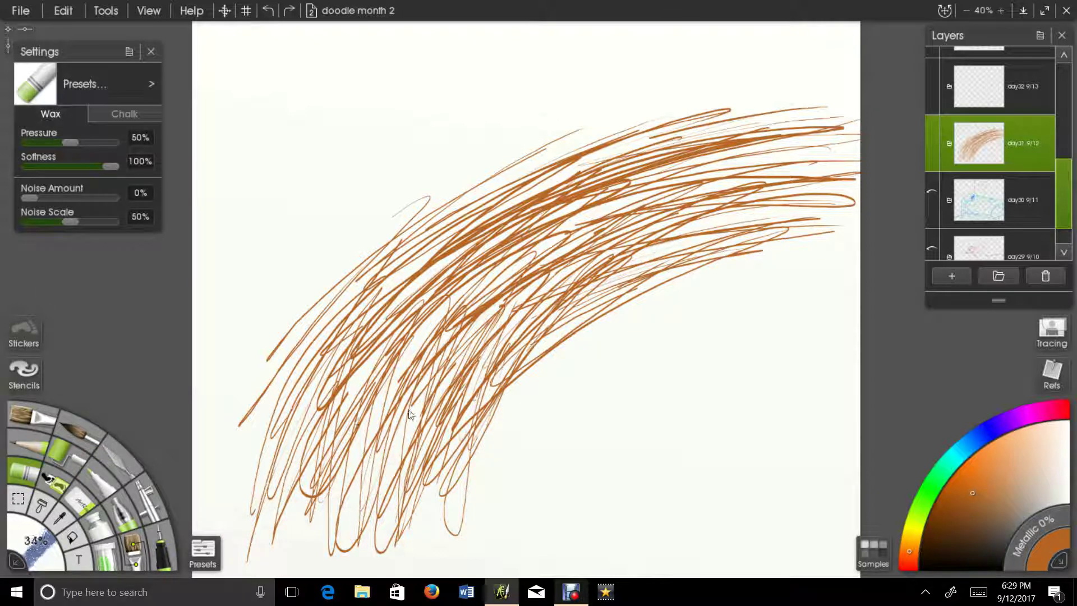
{"action": "left_click_drag", "start_coordinate": [512, 362], "coordinate": [433, 563]}
{"action": "mouse_move", "coordinate": [440, 504]}
{"action": "left_mouse_down"}
{"action": "mouse_move", "coordinate": [494, 323]}
{"action": "mouse_move", "coordinate": [373, 558]}
{"action": "left_mouse_up"}
{"action": "left_click_drag", "start_coordinate": [356, 559], "coordinate": [439, 336]}
{"action": "left_click_drag", "start_coordinate": [485, 259], "coordinate": [361, 419]}
{"action": "left_click_drag", "start_coordinate": [564, 88], "coordinate": [412, 168]}
{"action": "key", "text": "ctrl+z"}
{"action": "key", "text": "ctrl+z"}
{"action": "key", "text": "ctrl+z"}
{"action": "key", "text": "ctrl+z"}
{"action": "key", "text": "ctrl+z"}
{"action": "key", "text": "ctrl+z"}
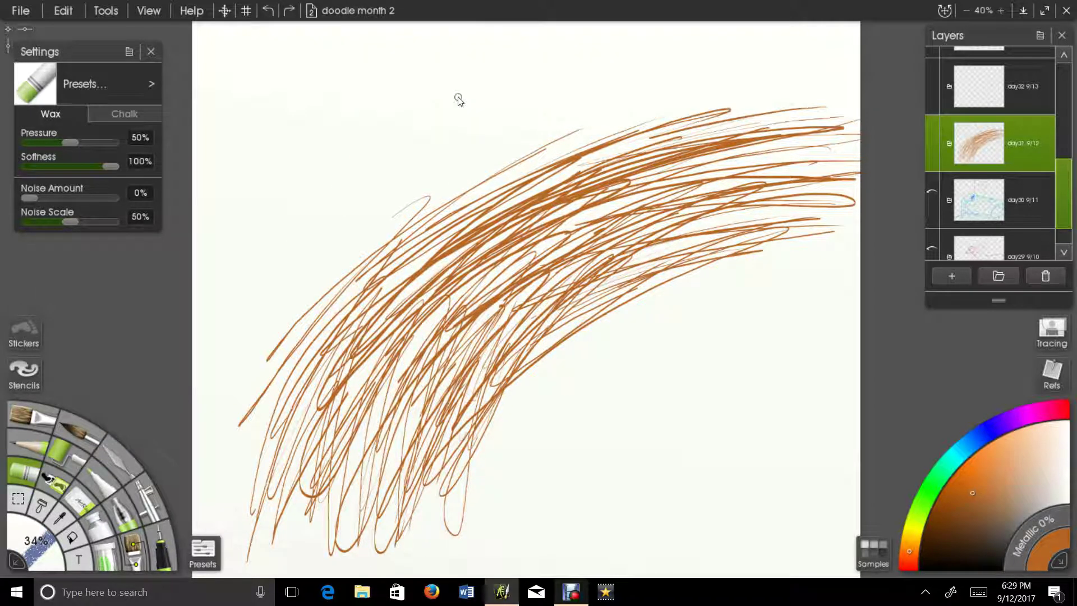
{"action": "left_click_drag", "start_coordinate": [307, 257], "coordinate": [546, 116]}
{"action": "key", "text": "ctrl+z"}
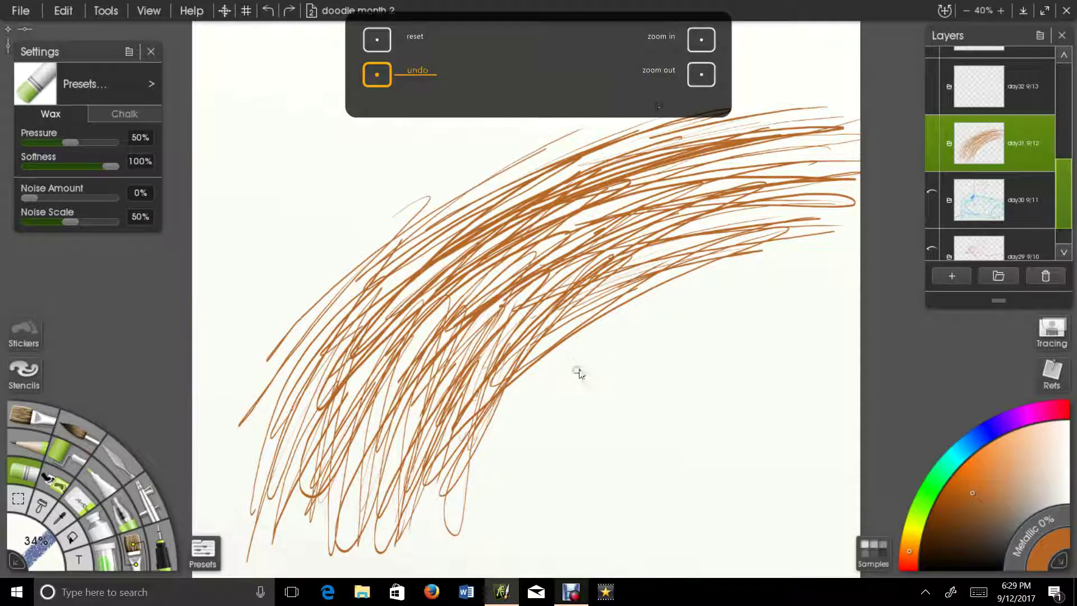
- Handwrite "Tablet isn't" in orange-brown in the empty area beneath the scribbled arc
{"action": "left_click", "coordinate": [580, 369]}
{"action": "left_click_drag", "start_coordinate": [606, 367], "coordinate": [613, 366]}
{"action": "left_click", "coordinate": [636, 363]}
{"action": "left_click_drag", "start_coordinate": [521, 420], "coordinate": [564, 406]}
{"action": "mouse_move", "coordinate": [541, 414]}
{"action": "left_mouse_down"}
{"action": "mouse_move", "coordinate": [556, 446]}
{"action": "mouse_move", "coordinate": [596, 435]}
{"action": "left_mouse_up"}
{"action": "left_click_drag", "start_coordinate": [581, 396], "coordinate": [608, 430]}
{"action": "mouse_move", "coordinate": [609, 383]}
{"action": "left_mouse_down"}
{"action": "mouse_move", "coordinate": [631, 420]}
{"action": "mouse_move", "coordinate": [662, 402]}
{"action": "left_mouse_up"}
{"action": "left_click_drag", "start_coordinate": [652, 354], "coordinate": [680, 392]}
{"action": "left_click_drag", "start_coordinate": [657, 379], "coordinate": [688, 365]}
{"action": "left_click_drag", "start_coordinate": [746, 343], "coordinate": [776, 364]}
{"action": "left_click_drag", "start_coordinate": [743, 306], "coordinate": [791, 341]}
{"action": "left_click_drag", "start_coordinate": [762, 321], "coordinate": [798, 309]}
- Handwrite "Workng..." in orange-brown below the words "Tablet isn't"
{"action": "mouse_move", "coordinate": [528, 485]}
{"action": "left_mouse_down"}
{"action": "mouse_move", "coordinate": [564, 508]}
{"action": "mouse_move", "coordinate": [578, 483]}
{"action": "left_mouse_up"}
{"action": "left_click_drag", "start_coordinate": [594, 479], "coordinate": [596, 481]}
{"action": "mouse_move", "coordinate": [616, 493]}
{"action": "left_mouse_down"}
{"action": "mouse_move", "coordinate": [628, 469]}
{"action": "mouse_move", "coordinate": [693, 467]}
{"action": "left_mouse_up"}
{"action": "left_click_drag", "start_coordinate": [710, 437], "coordinate": [727, 469]}
{"action": "left_click_drag", "start_coordinate": [712, 468], "coordinate": [693, 487]}
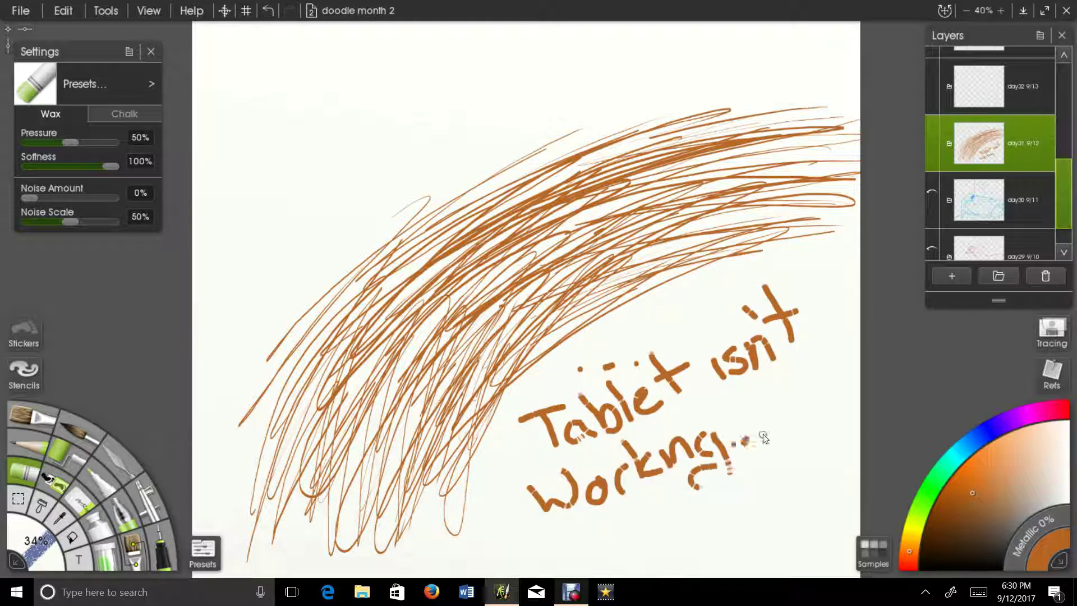
- Undo the strokes of the handwritten "Tablet isn't Workng..." note and set the pastel tool size to 5%
{"action": "key", "text": "ctrl+z"}
{"action": "key", "text": "ctrl+z"}
{"action": "key", "text": "ctrl+z"}
{"action": "key", "text": "ctrl+z"}
{"action": "key", "text": "ctrl+z"}
{"action": "key", "text": "ctrl+z"}
{"action": "key", "text": "ctrl+z"}
{"action": "key", "text": "ctrl+z"}
{"action": "key", "text": "ctrl+z"}
{"action": "key", "text": "ctrl+z"}
{"action": "key", "text": "ctrl+z"}
{"action": "key", "text": "ctrl+z"}
{"action": "key", "text": "ctrl+z"}
{"action": "key", "text": "ctrl+z"}
{"action": "key", "text": "ctrl+z"}
{"action": "key", "text": "ctrl+z"}
{"action": "key", "text": "ctrl+z"}
{"action": "key", "text": "ctrl+z"}
{"action": "key", "text": "ctrl+z"}
{"action": "key", "text": "ctrl+z"}
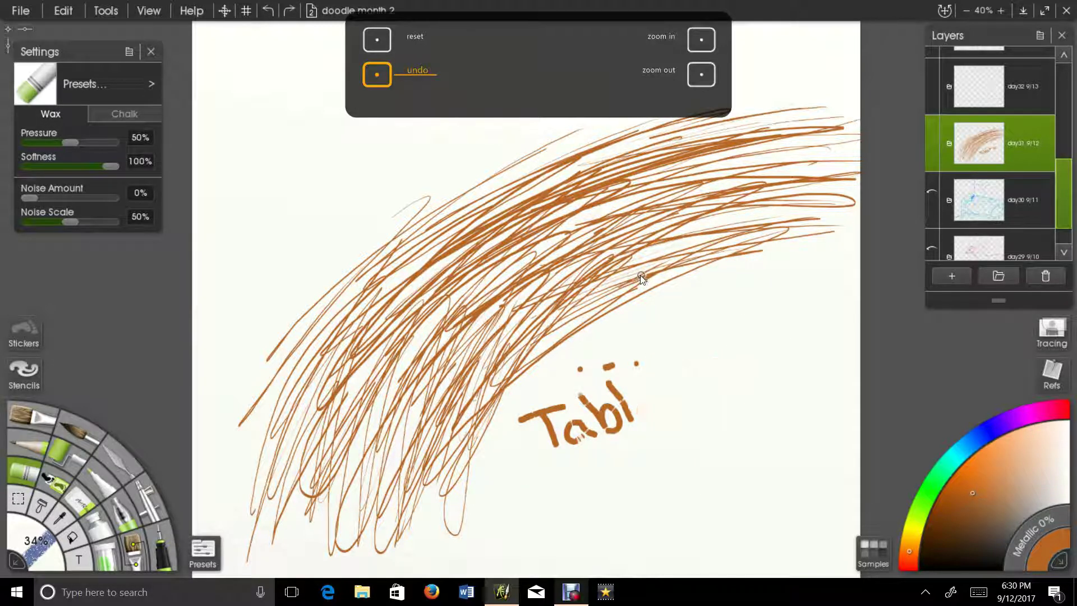
{"action": "key", "text": "ctrl+z"}
{"action": "key", "text": "ctrl+z"}
{"action": "left_click_drag", "start_coordinate": [47, 540], "coordinate": [28, 555]}
{"action": "key", "text": "ctrl+z"}
{"action": "key", "text": "ctrl+z"}
{"action": "key", "text": "ctrl+z"}
{"action": "key", "text": "ctrl+z"}
{"action": "key", "text": "ctrl+z"}
- Extend the arc with more thin orange-brown strokes and scribble a small oval in the empty space beneath it
{"action": "mouse_move", "coordinate": [456, 458]}
{"action": "left_mouse_down"}
{"action": "mouse_move", "coordinate": [668, 499]}
{"action": "mouse_move", "coordinate": [508, 375]}
{"action": "mouse_move", "coordinate": [301, 508]}
{"action": "mouse_move", "coordinate": [798, 181]}
{"action": "mouse_move", "coordinate": [662, 229]}
{"action": "mouse_move", "coordinate": [441, 518]}
{"action": "mouse_move", "coordinate": [335, 547]}
{"action": "mouse_move", "coordinate": [859, 163]}
{"action": "mouse_move", "coordinate": [404, 533]}
{"action": "mouse_move", "coordinate": [617, 157]}
{"action": "mouse_move", "coordinate": [690, 126]}
{"action": "mouse_move", "coordinate": [269, 505]}
{"action": "mouse_move", "coordinate": [541, 408]}
{"action": "mouse_move", "coordinate": [805, 353]}
{"action": "mouse_move", "coordinate": [551, 473]}
{"action": "mouse_move", "coordinate": [890, 345]}
{"action": "mouse_move", "coordinate": [645, 427]}
{"action": "mouse_move", "coordinate": [819, 343]}
{"action": "mouse_move", "coordinate": [440, 553]}
{"action": "mouse_move", "coordinate": [696, 408]}
{"action": "mouse_move", "coordinate": [721, 338]}
{"action": "mouse_move", "coordinate": [561, 488]}
{"action": "left_mouse_up"}
{"action": "key", "text": "ctrl+z"}
{"action": "mouse_move", "coordinate": [729, 461]}
{"action": "left_mouse_down"}
{"action": "mouse_move", "coordinate": [696, 448]}
{"action": "mouse_move", "coordinate": [660, 476]}
{"action": "left_mouse_up"}
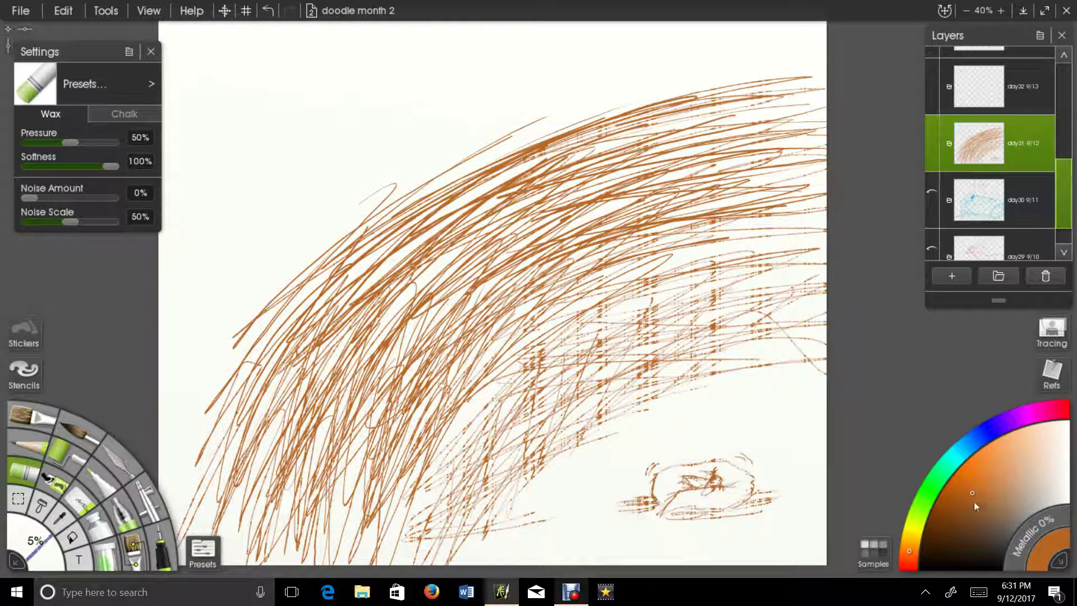
- Airbrush soft brown shading along the arc and around the small oval, using the Linear Burn blend mode at 30% opacity
{"action": "left_click", "coordinate": [148, 499]}
{"action": "mouse_move", "coordinate": [736, 510]}
{"action": "left_mouse_down"}
{"action": "mouse_move", "coordinate": [622, 507]}
{"action": "mouse_move", "coordinate": [636, 523]}
{"action": "mouse_move", "coordinate": [774, 503]}
{"action": "mouse_move", "coordinate": [645, 503]}
{"action": "mouse_move", "coordinate": [732, 351]}
{"action": "mouse_move", "coordinate": [765, 268]}
{"action": "mouse_move", "coordinate": [746, 261]}
{"action": "mouse_move", "coordinate": [835, 405]}
{"action": "mouse_move", "coordinate": [738, 426]}
{"action": "mouse_move", "coordinate": [485, 561]}
{"action": "mouse_move", "coordinate": [853, 328]}
{"action": "mouse_move", "coordinate": [549, 325]}
{"action": "mouse_move", "coordinate": [360, 511]}
{"action": "mouse_move", "coordinate": [556, 201]}
{"action": "mouse_move", "coordinate": [725, 141]}
{"action": "mouse_move", "coordinate": [869, 139]}
{"action": "mouse_move", "coordinate": [693, 218]}
{"action": "mouse_move", "coordinate": [577, 358]}
{"action": "mouse_move", "coordinate": [361, 568]}
{"action": "mouse_move", "coordinate": [282, 513]}
{"action": "mouse_move", "coordinate": [504, 162]}
{"action": "mouse_move", "coordinate": [377, 234]}
{"action": "mouse_move", "coordinate": [371, 137]}
{"action": "mouse_move", "coordinate": [225, 313]}
{"action": "mouse_move", "coordinate": [431, 149]}
{"action": "mouse_move", "coordinate": [469, 225]}
{"action": "mouse_move", "coordinate": [692, 205]}
{"action": "mouse_move", "coordinate": [456, 407]}
{"action": "mouse_move", "coordinate": [810, 267]}
{"action": "mouse_move", "coordinate": [575, 421]}
{"action": "mouse_move", "coordinate": [626, 240]}
{"action": "mouse_move", "coordinate": [548, 240]}
{"action": "mouse_move", "coordinate": [479, 275]}
{"action": "mouse_move", "coordinate": [624, 141]}
{"action": "mouse_move", "coordinate": [377, 305]}
{"action": "mouse_move", "coordinate": [823, 184]}
{"action": "mouse_move", "coordinate": [397, 434]}
{"action": "mouse_move", "coordinate": [483, 339]}
{"action": "mouse_move", "coordinate": [288, 571]}
{"action": "mouse_move", "coordinate": [256, 507]}
{"action": "mouse_move", "coordinate": [238, 439]}
{"action": "mouse_move", "coordinate": [627, 325]}
{"action": "mouse_move", "coordinate": [563, 317]}
{"action": "mouse_move", "coordinate": [831, 146]}
{"action": "mouse_move", "coordinate": [572, 190]}
{"action": "mouse_move", "coordinate": [359, 259]}
{"action": "mouse_move", "coordinate": [502, 147]}
{"action": "mouse_move", "coordinate": [282, 282]}
{"action": "mouse_move", "coordinate": [506, 96]}
{"action": "mouse_move", "coordinate": [281, 233]}
{"action": "mouse_move", "coordinate": [523, 147]}
{"action": "mouse_move", "coordinate": [570, 348]}
{"action": "mouse_move", "coordinate": [458, 432]}
{"action": "mouse_move", "coordinate": [562, 207]}
{"action": "mouse_move", "coordinate": [576, 97]}
{"action": "mouse_move", "coordinate": [692, 175]}
{"action": "mouse_move", "coordinate": [581, 248]}
{"action": "mouse_move", "coordinate": [682, 407]}
{"action": "mouse_move", "coordinate": [786, 535]}
{"action": "mouse_move", "coordinate": [629, 571]}
{"action": "mouse_move", "coordinate": [600, 549]}
{"action": "mouse_move", "coordinate": [695, 410]}
{"action": "mouse_move", "coordinate": [854, 473]}
{"action": "mouse_move", "coordinate": [478, 513]}
{"action": "mouse_move", "coordinate": [848, 349]}
{"action": "mouse_move", "coordinate": [459, 522]}
{"action": "mouse_move", "coordinate": [602, 282]}
{"action": "mouse_move", "coordinate": [502, 286]}
{"action": "mouse_move", "coordinate": [640, 158]}
{"action": "mouse_move", "coordinate": [258, 499]}
{"action": "mouse_move", "coordinate": [668, 108]}
{"action": "mouse_move", "coordinate": [670, 269]}
{"action": "mouse_move", "coordinate": [829, 353]}
{"action": "mouse_move", "coordinate": [841, 207]}
{"action": "mouse_move", "coordinate": [701, 90]}
{"action": "mouse_move", "coordinate": [291, 393]}
{"action": "mouse_move", "coordinate": [304, 506]}
{"action": "mouse_move", "coordinate": [674, 427]}
{"action": "mouse_move", "coordinate": [834, 493]}
{"action": "mouse_move", "coordinate": [717, 515]}
{"action": "mouse_move", "coordinate": [550, 494]}
{"action": "mouse_move", "coordinate": [808, 448]}
{"action": "mouse_move", "coordinate": [830, 509]}
{"action": "mouse_move", "coordinate": [590, 335]}
{"action": "mouse_move", "coordinate": [564, 154]}
{"action": "mouse_move", "coordinate": [651, 387]}
{"action": "mouse_move", "coordinate": [645, 418]}
{"action": "mouse_move", "coordinate": [633, 235]}
{"action": "left_mouse_up"}
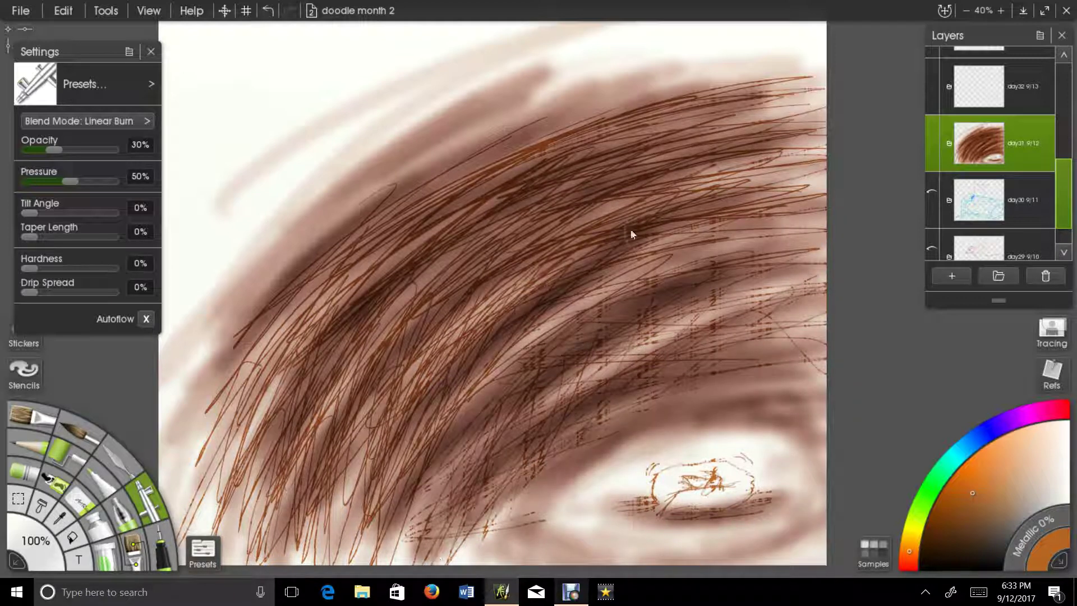
- Re-stroke the small oval in orange-brown pastel and handwrite "Day 31 not a good place" in the blank corner above the arc
{"action": "left_click", "coordinate": [23, 478]}
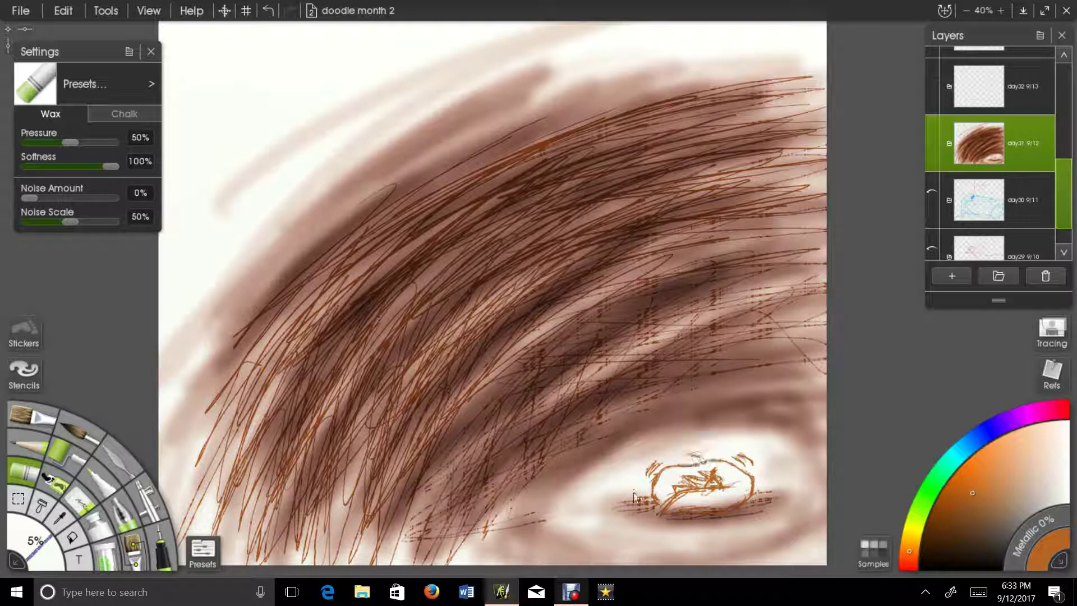
{"action": "left_click_drag", "start_coordinate": [201, 82], "coordinate": [286, 208]}
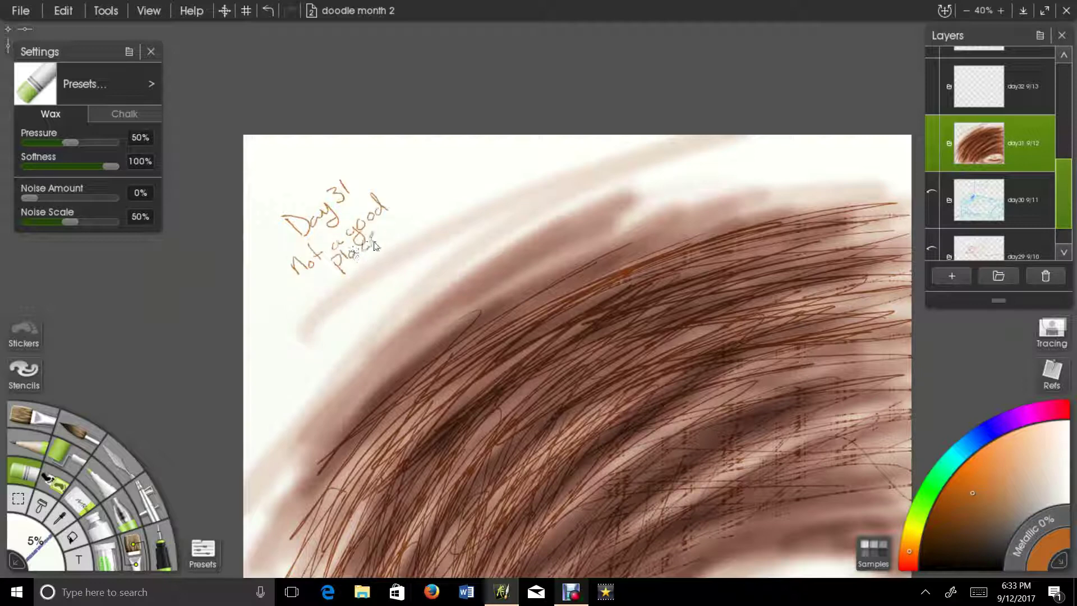
{"action": "left_click_drag", "start_coordinate": [371, 399], "coordinate": [328, 314]}
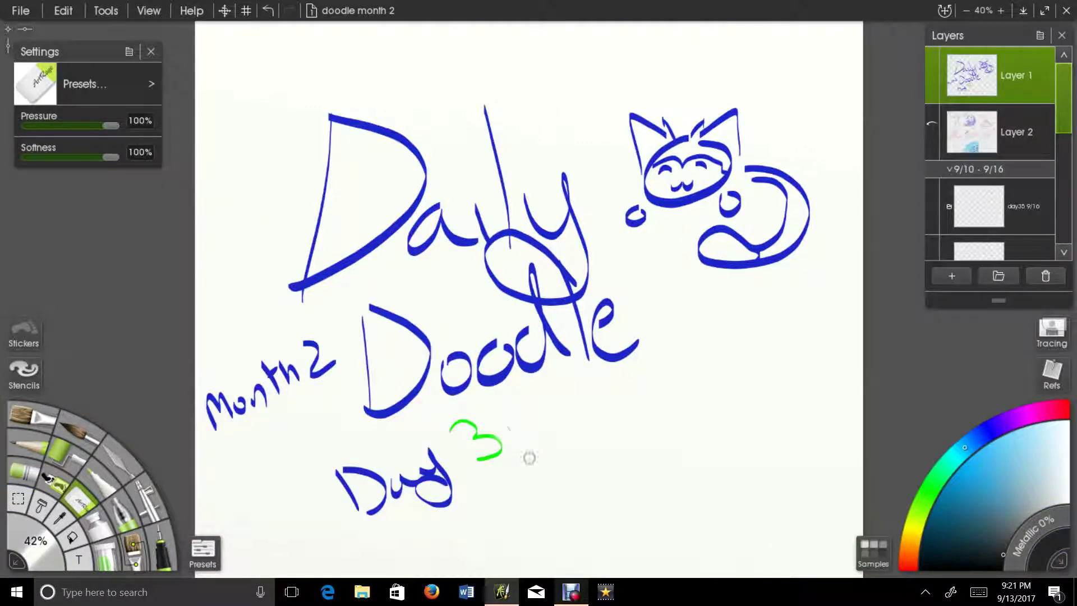
- Complete the title page's day number as 32 with the ink pen and hide the title lettering layer
{"action": "left_click", "coordinate": [162, 545]}
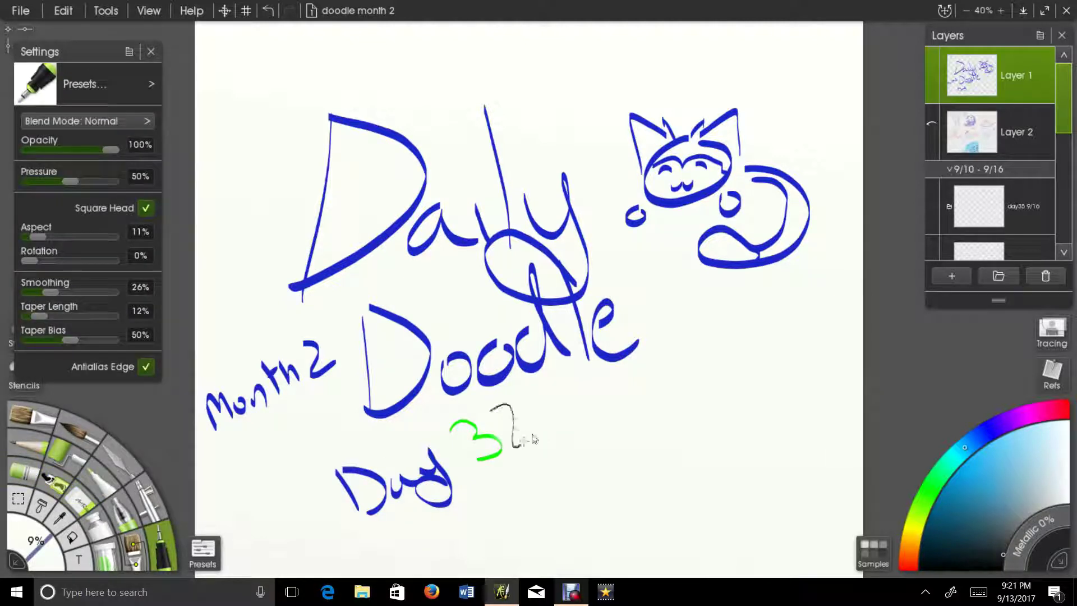
{"action": "left_click", "coordinate": [935, 66]}
- On the day32 9/13 layer, sketch a face with half-closed eyes resting on a hand in light blue wax pastel
{"action": "left_click_drag", "start_coordinate": [1066, 109], "coordinate": [1067, 187]}
{"action": "left_click", "coordinate": [972, 149]}
{"action": "left_click", "coordinate": [24, 471]}
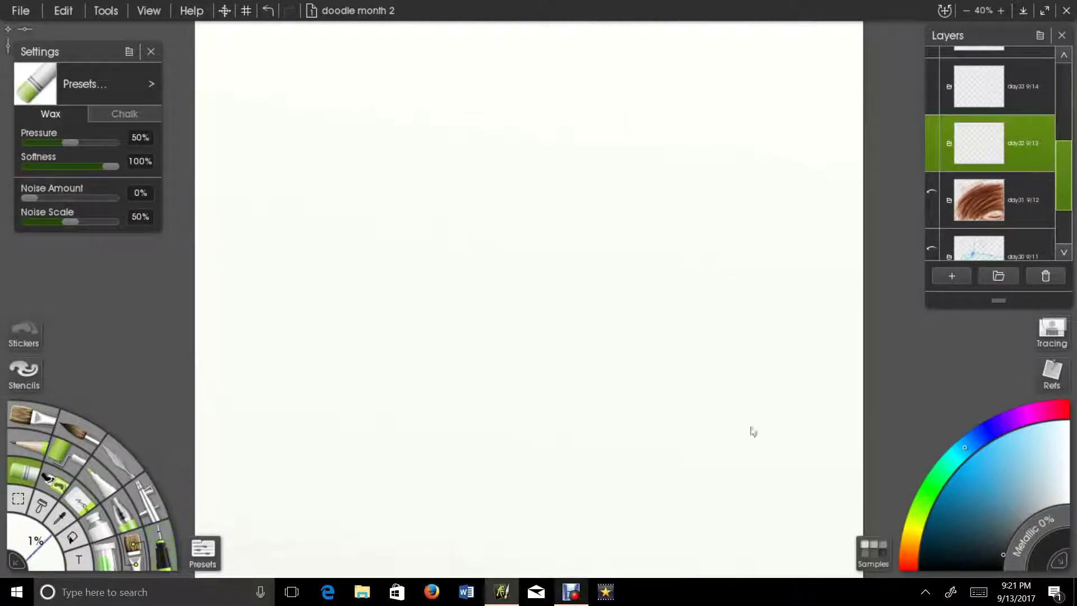
{"action": "left_click", "coordinate": [975, 482]}
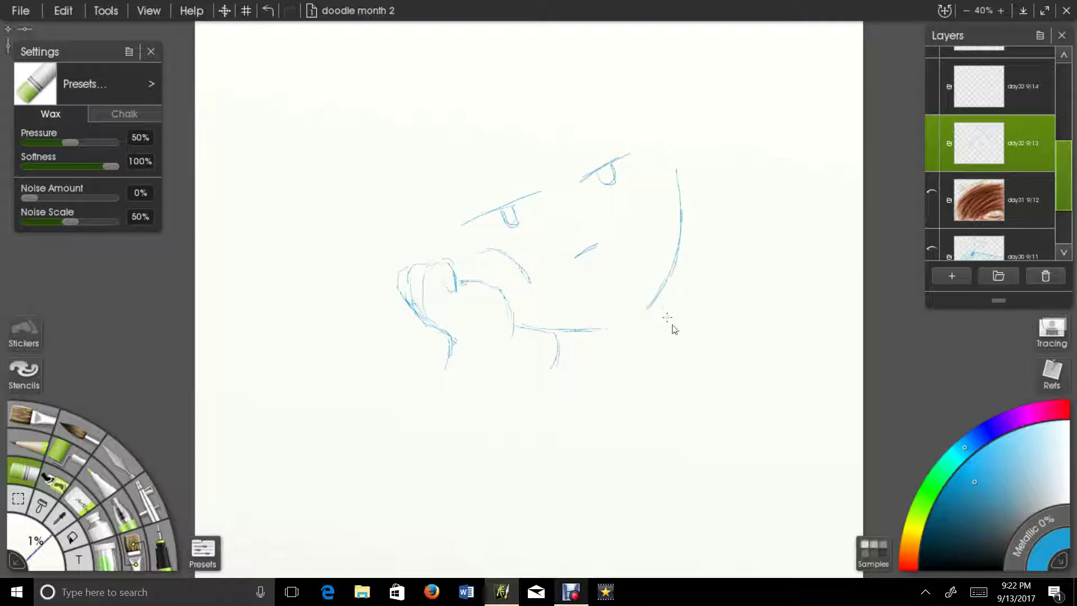
- Sketch the forearm below the hand and the long hair strands falling over the fingers in light blue
{"action": "left_click_drag", "start_coordinate": [450, 363], "coordinate": [422, 439]}
{"action": "left_click_drag", "start_coordinate": [437, 410], "coordinate": [411, 475]}
{"action": "left_click_drag", "start_coordinate": [460, 318], "coordinate": [453, 383]}
{"action": "left_click_drag", "start_coordinate": [517, 205], "coordinate": [495, 273]}
{"action": "left_click_drag", "start_coordinate": [526, 204], "coordinate": [513, 289]}
{"action": "left_click_drag", "start_coordinate": [432, 269], "coordinate": [456, 352]}
{"action": "left_click_drag", "start_coordinate": [432, 268], "coordinate": [417, 377]}
{"action": "left_click_drag", "start_coordinate": [403, 296], "coordinate": [431, 424]}
- Sketch spiky bangs over the forehead and the outer contours of the hair on both sides of the face
{"action": "left_click_drag", "start_coordinate": [599, 190], "coordinate": [562, 262]}
{"action": "left_click_drag", "start_coordinate": [572, 186], "coordinate": [563, 262]}
{"action": "left_click_drag", "start_coordinate": [572, 186], "coordinate": [539, 290]}
{"action": "left_click_drag", "start_coordinate": [642, 217], "coordinate": [644, 257]}
{"action": "left_click_drag", "start_coordinate": [677, 168], "coordinate": [627, 303]}
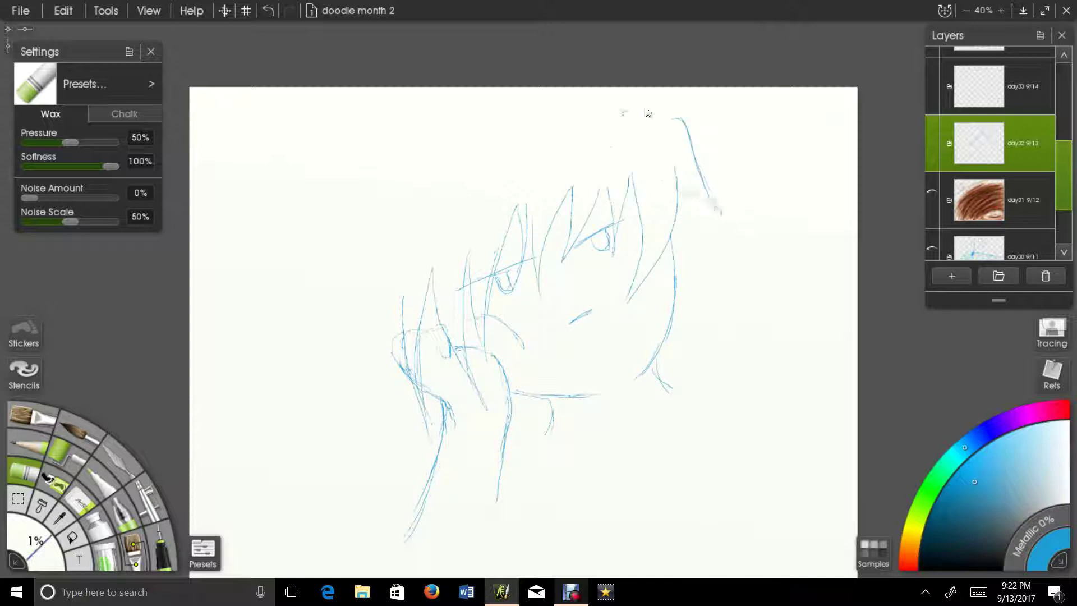
{"action": "left_click_drag", "start_coordinate": [379, 359], "coordinate": [412, 444]}
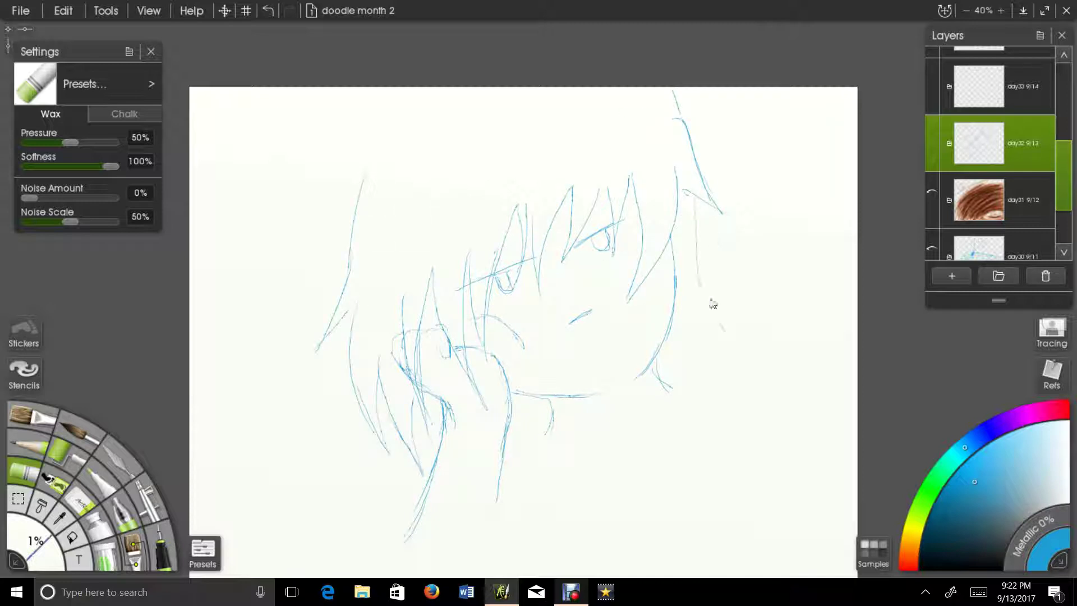
- Sketch the wide collar around the neck and the shoulder line running to the canvas edge
{"action": "left_click_drag", "start_coordinate": [511, 436], "coordinate": [529, 374]}
{"action": "left_click_drag", "start_coordinate": [713, 280], "coordinate": [699, 323]}
{"action": "left_click_drag", "start_coordinate": [561, 371], "coordinate": [620, 383]}
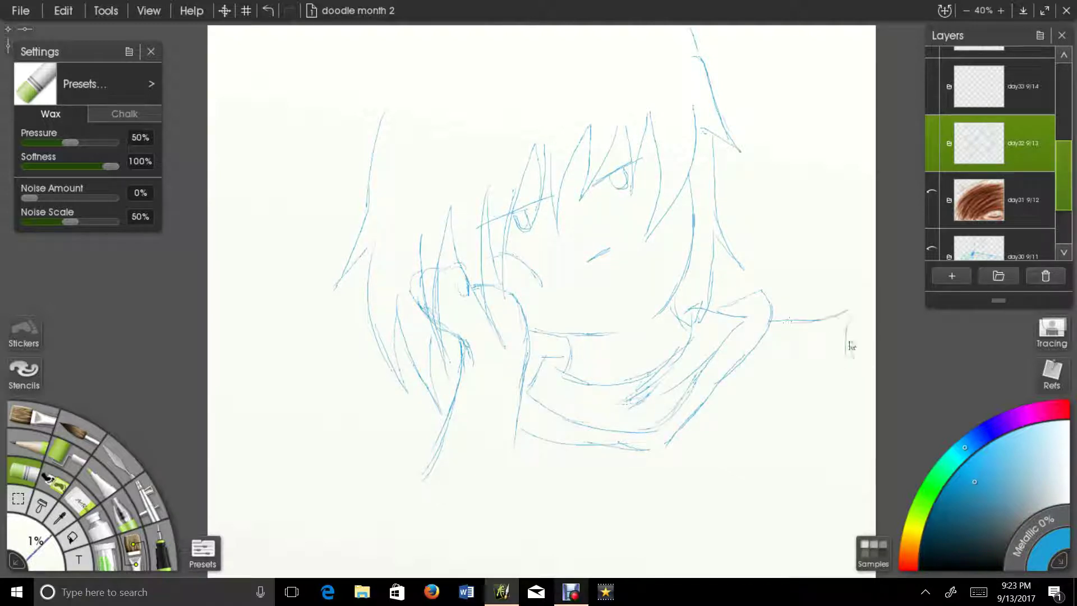
{"action": "left_click_drag", "start_coordinate": [871, 401], "coordinate": [876, 406]}
{"action": "left_click_drag", "start_coordinate": [849, 310], "coordinate": [876, 335]}
- Extend the forearm to the bottom of the canvas and add shirt folds and a pointed collar detail
{"action": "left_click_drag", "start_coordinate": [561, 337], "coordinate": [539, 465]}
{"action": "left_click_drag", "start_coordinate": [556, 384], "coordinate": [553, 474]}
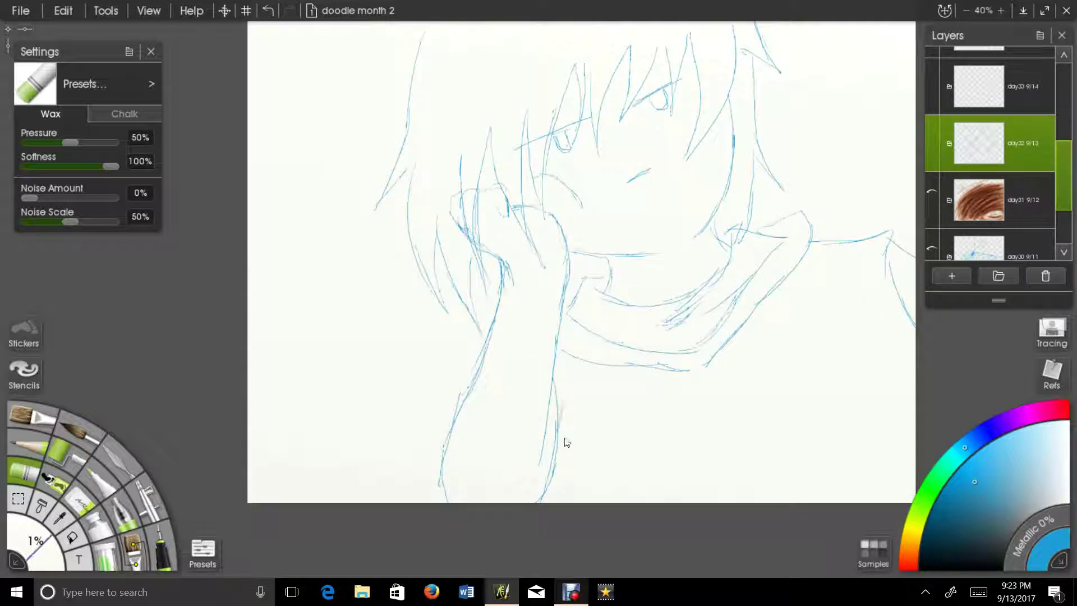
{"action": "left_click_drag", "start_coordinate": [727, 457], "coordinate": [743, 468]}
{"action": "left_click_drag", "start_coordinate": [510, 282], "coordinate": [535, 393]}
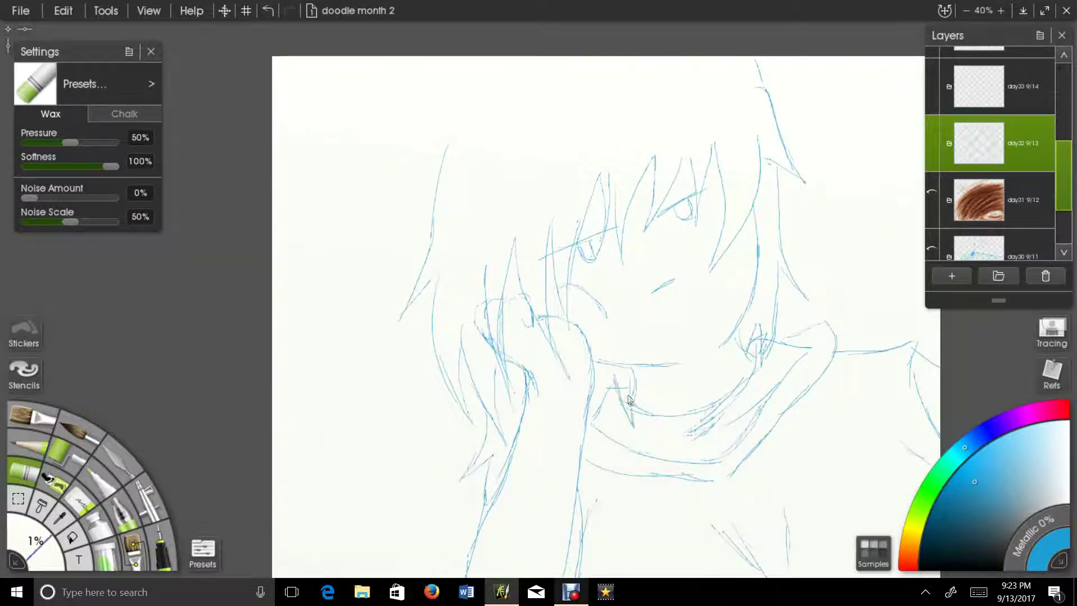
{"action": "left_click_drag", "start_coordinate": [609, 352], "coordinate": [653, 435]}
- Sketch jagged hair tufts around the crown and loose strand lines within the hair
{"action": "mouse_move", "coordinate": [507, 183]}
{"action": "left_mouse_down"}
{"action": "mouse_move", "coordinate": [479, 216]}
{"action": "mouse_move", "coordinate": [482, 262]}
{"action": "left_mouse_up"}
{"action": "left_click_drag", "start_coordinate": [519, 147], "coordinate": [507, 183]}
{"action": "left_click_drag", "start_coordinate": [598, 206], "coordinate": [553, 182]}
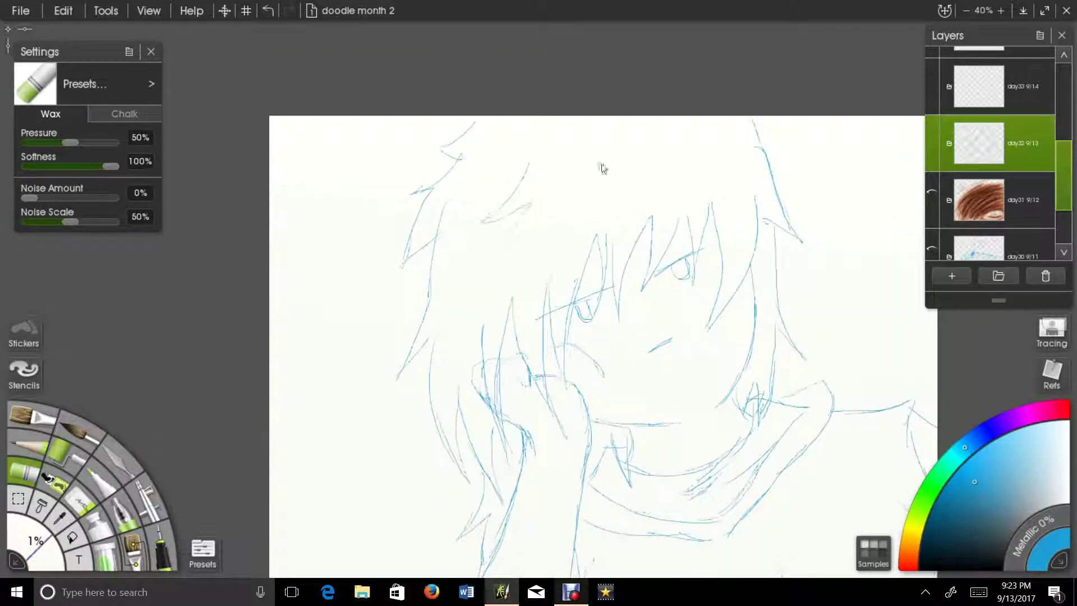
{"action": "left_click_drag", "start_coordinate": [625, 345], "coordinate": [589, 243]}
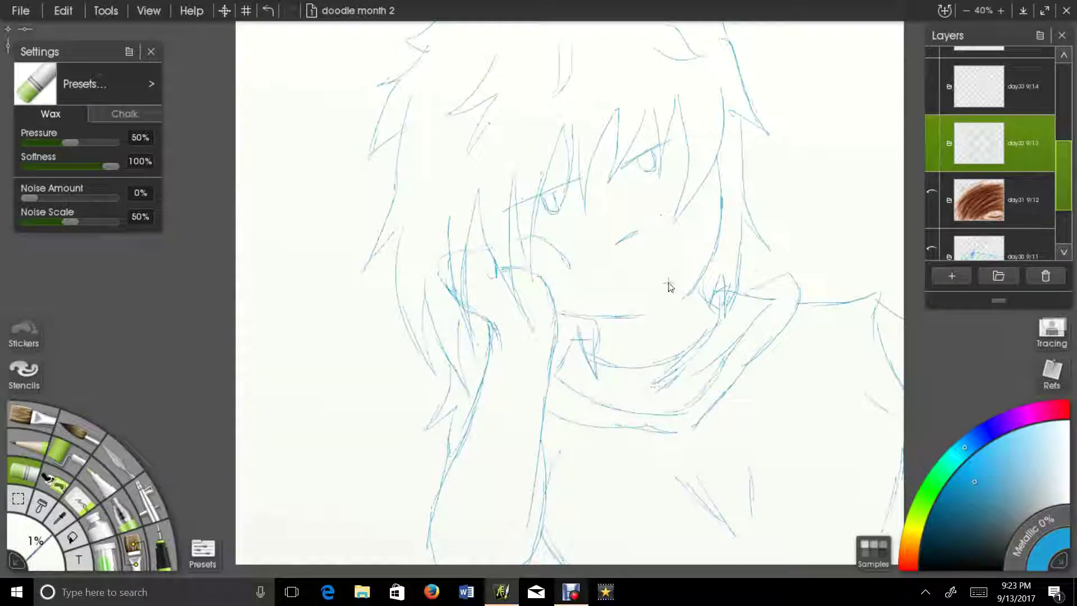
{"action": "left_click_drag", "start_coordinate": [694, 200], "coordinate": [703, 246]}
- Change the colour to a deep blue and trace the bangs around the eye nearest the hand
{"action": "left_click", "coordinate": [991, 433]}
{"action": "left_click", "coordinate": [1001, 11]}
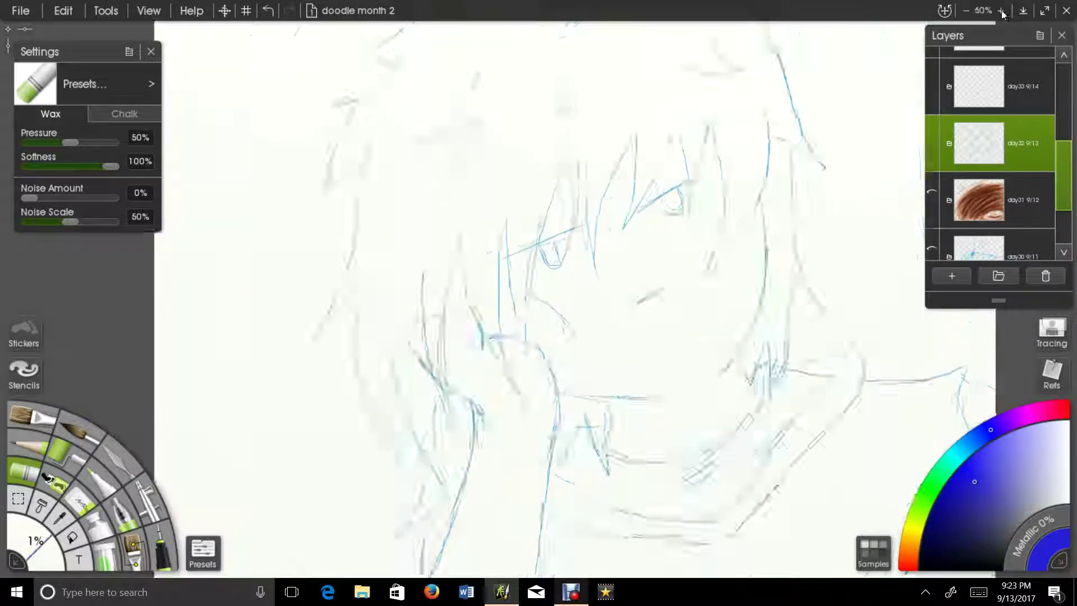
{"action": "left_click", "coordinate": [1001, 11]}
{"action": "left_click_drag", "start_coordinate": [686, 87], "coordinate": [601, 180]}
{"action": "left_click_drag", "start_coordinate": [605, 138], "coordinate": [534, 263]}
{"action": "left_click_drag", "start_coordinate": [586, 162], "coordinate": [542, 334]}
{"action": "left_click_drag", "start_coordinate": [559, 222], "coordinate": [546, 357]}
{"action": "mouse_move", "coordinate": [526, 186]}
{"action": "left_mouse_down"}
{"action": "mouse_move", "coordinate": [544, 366]}
{"action": "mouse_move", "coordinate": [495, 310]}
{"action": "left_mouse_up"}
{"action": "left_click_drag", "start_coordinate": [504, 230], "coordinate": [494, 307]}
- Trace the long hair strands hanging beside the face and over the hand in deep blue
{"action": "left_click_drag", "start_coordinate": [502, 178], "coordinate": [450, 454]}
{"action": "left_click_drag", "start_coordinate": [447, 288], "coordinate": [437, 444]}
{"action": "left_click_drag", "start_coordinate": [440, 310], "coordinate": [453, 467]}
{"action": "left_click_drag", "start_coordinate": [405, 267], "coordinate": [448, 486]}
{"action": "mouse_move", "coordinate": [406, 310]}
{"action": "left_mouse_down"}
{"action": "mouse_move", "coordinate": [440, 179]}
{"action": "mouse_move", "coordinate": [470, 430]}
{"action": "left_mouse_up"}
{"action": "mouse_move", "coordinate": [385, 172]}
{"action": "left_mouse_down"}
{"action": "mouse_move", "coordinate": [448, 408]}
{"action": "mouse_move", "coordinate": [366, 416]}
{"action": "left_mouse_up"}
{"action": "left_click_drag", "start_coordinate": [357, 289], "coordinate": [371, 501]}
{"action": "left_click_drag", "start_coordinate": [337, 229], "coordinate": [387, 505]}
{"action": "left_click_drag", "start_coordinate": [317, 217], "coordinate": [348, 399]}
- Trace the central bangs and the strands beside the eye farther from the hand in deep blue
{"action": "left_click_drag", "start_coordinate": [589, 129], "coordinate": [455, 366]}
{"action": "left_click_drag", "start_coordinate": [504, 236], "coordinate": [488, 400]}
{"action": "left_click_drag", "start_coordinate": [555, 224], "coordinate": [485, 406]}
{"action": "left_click_drag", "start_coordinate": [548, 223], "coordinate": [583, 359]}
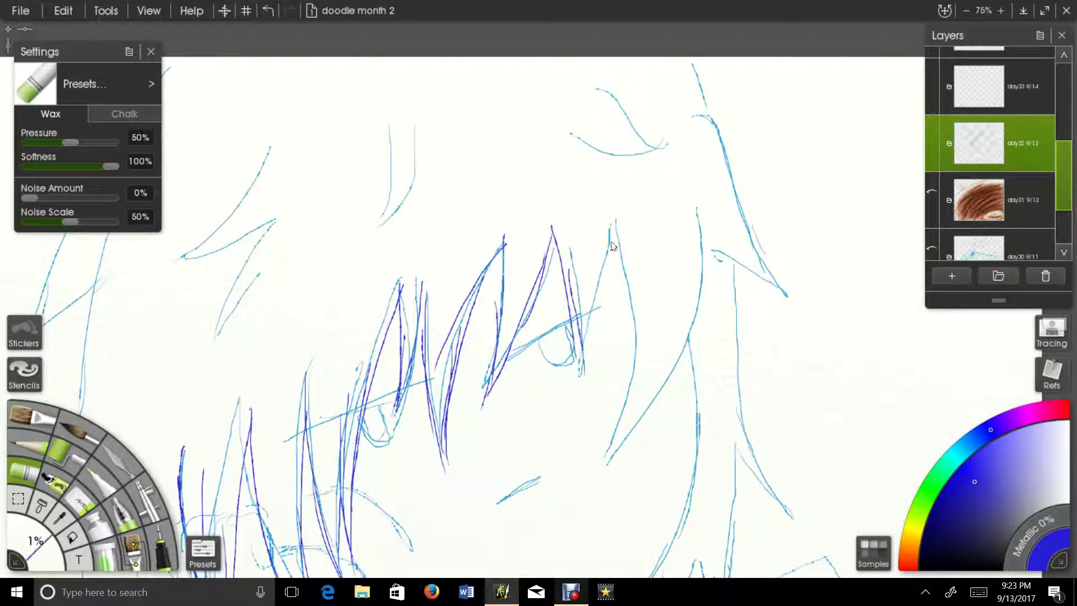
{"action": "left_click_drag", "start_coordinate": [609, 209], "coordinate": [579, 369]}
{"action": "left_click_drag", "start_coordinate": [610, 216], "coordinate": [635, 414]}
{"action": "left_click_drag", "start_coordinate": [689, 297], "coordinate": [607, 486]}
{"action": "left_click_drag", "start_coordinate": [696, 212], "coordinate": [676, 413]}
{"action": "left_click_drag", "start_coordinate": [682, 346], "coordinate": [668, 453]}
- Trace the outer hair spikes on the side of the head away from the hand in deep blue
{"action": "scroll", "coordinate": [665, 257], "scroll_direction": "up", "scroll_amount": 3}
{"action": "left_click_drag", "start_coordinate": [654, 209], "coordinate": [704, 353]}
{"action": "left_click_drag", "start_coordinate": [691, 289], "coordinate": [752, 466]}
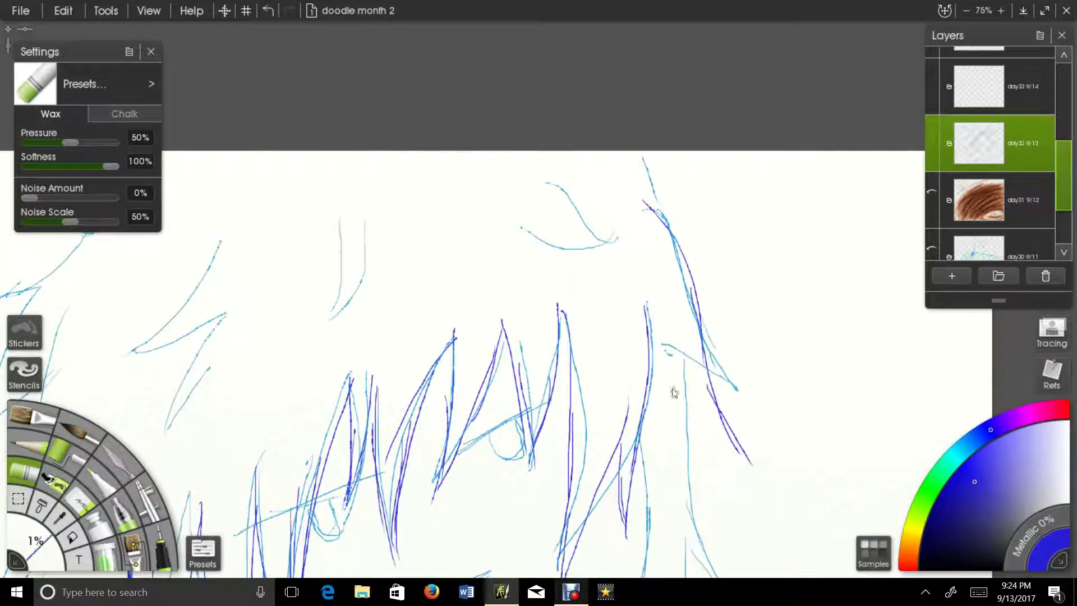
{"action": "left_click_drag", "start_coordinate": [671, 390], "coordinate": [748, 468]}
{"action": "left_click_drag", "start_coordinate": [631, 156], "coordinate": [667, 226]}
{"action": "left_click_drag", "start_coordinate": [688, 443], "coordinate": [648, 245]}
{"action": "left_click_drag", "start_coordinate": [649, 247], "coordinate": [717, 418]}
{"action": "left_click_drag", "start_coordinate": [642, 375], "coordinate": [705, 414]}
- Trace the short strands near the collar, the side of the jaw and the chin line in deep blue
{"action": "left_click_drag", "start_coordinate": [634, 348], "coordinate": [621, 529]}
{"action": "left_click_drag", "start_coordinate": [614, 443], "coordinate": [611, 555]}
{"action": "left_click_drag", "start_coordinate": [612, 453], "coordinate": [568, 541]}
{"action": "left_click_drag", "start_coordinate": [587, 414], "coordinate": [627, 358]}
{"action": "mouse_move", "coordinate": [639, 190]}
{"action": "left_mouse_down"}
{"action": "mouse_move", "coordinate": [654, 292]}
{"action": "mouse_move", "coordinate": [583, 445]}
{"action": "left_mouse_up"}
{"action": "left_click_drag", "start_coordinate": [519, 480], "coordinate": [428, 481]}
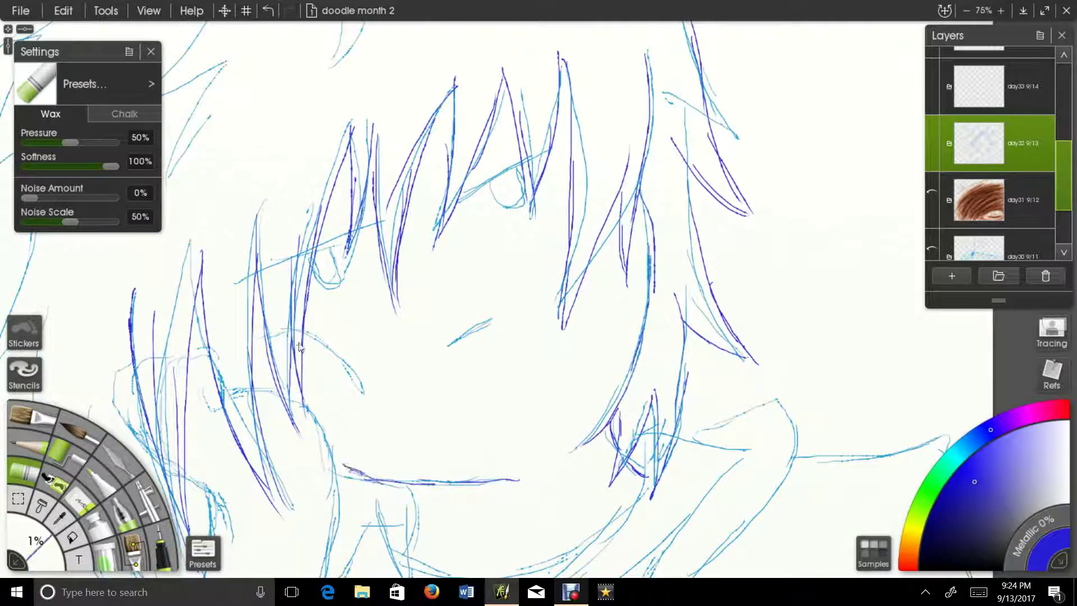
- Trace the cheek crease, fingers and back of the hand in deep blue
{"action": "left_click_drag", "start_coordinate": [295, 335], "coordinate": [349, 386]}
{"action": "left_click_drag", "start_coordinate": [308, 340], "coordinate": [429, 294]}
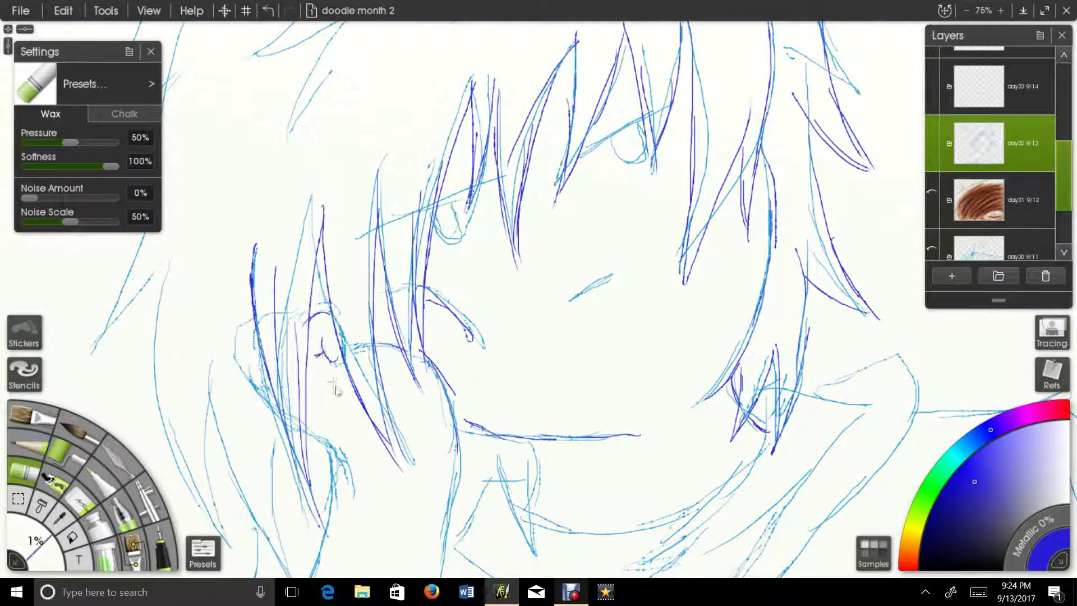
{"action": "left_click_drag", "start_coordinate": [340, 410], "coordinate": [444, 388]}
- Trace both edges of the wrist and forearm down to the bottom of the canvas in deep blue
{"action": "scroll", "coordinate": [433, 418], "scroll_direction": "down", "scroll_amount": 5}
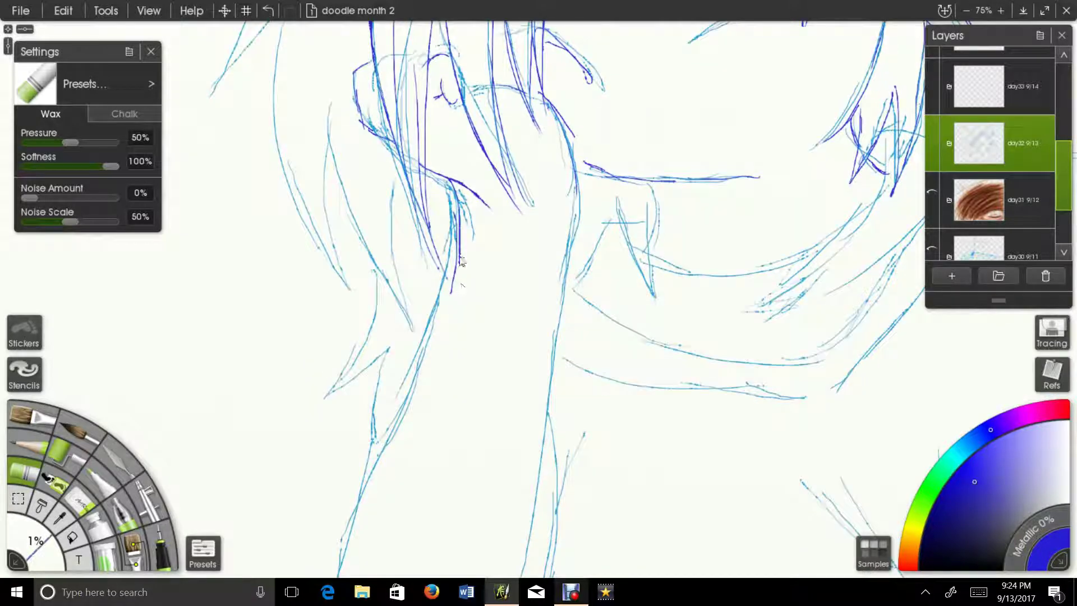
{"action": "left_click_drag", "start_coordinate": [576, 151], "coordinate": [553, 345]}
{"action": "left_click_drag", "start_coordinate": [563, 293], "coordinate": [530, 509]}
{"action": "mouse_move", "coordinate": [544, 398]}
{"action": "left_mouse_down"}
{"action": "mouse_move", "coordinate": [553, 248]}
{"action": "mouse_move", "coordinate": [544, 303]}
{"action": "left_mouse_up"}
{"action": "left_click_drag", "start_coordinate": [546, 314], "coordinate": [534, 431]}
{"action": "mouse_move", "coordinate": [548, 290]}
{"action": "left_mouse_down"}
{"action": "mouse_move", "coordinate": [557, 358]}
{"action": "mouse_move", "coordinate": [540, 481]}
{"action": "left_mouse_up"}
{"action": "left_click_drag", "start_coordinate": [550, 442], "coordinate": [516, 497]}
{"action": "left_click_drag", "start_coordinate": [418, 260], "coordinate": [360, 486]}
{"action": "left_click_drag", "start_coordinate": [538, 410], "coordinate": [517, 494]}
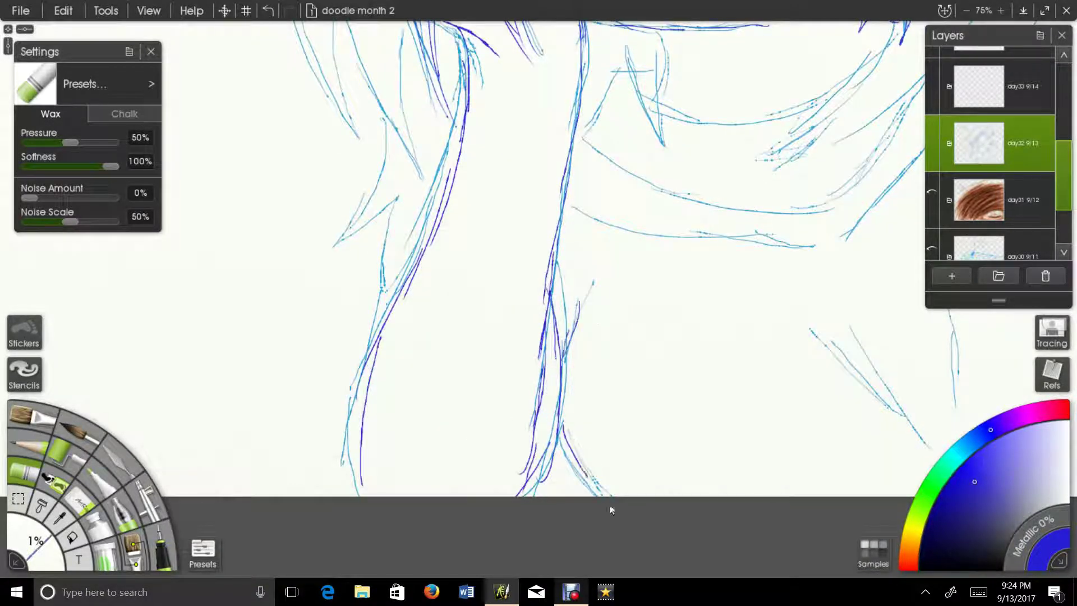
- Trace the shirt fold, shoulder line and upper sleeve edge in deep blue
{"action": "scroll", "coordinate": [595, 487], "scroll_direction": "right", "scroll_amount": 5}
{"action": "left_click_drag", "start_coordinate": [478, 457], "coordinate": [501, 577]}
{"action": "left_click_drag", "start_coordinate": [607, 168], "coordinate": [689, 160]}
{"action": "left_click_drag", "start_coordinate": [650, 171], "coordinate": [715, 166]}
{"action": "left_click_drag", "start_coordinate": [715, 163], "coordinate": [753, 368]}
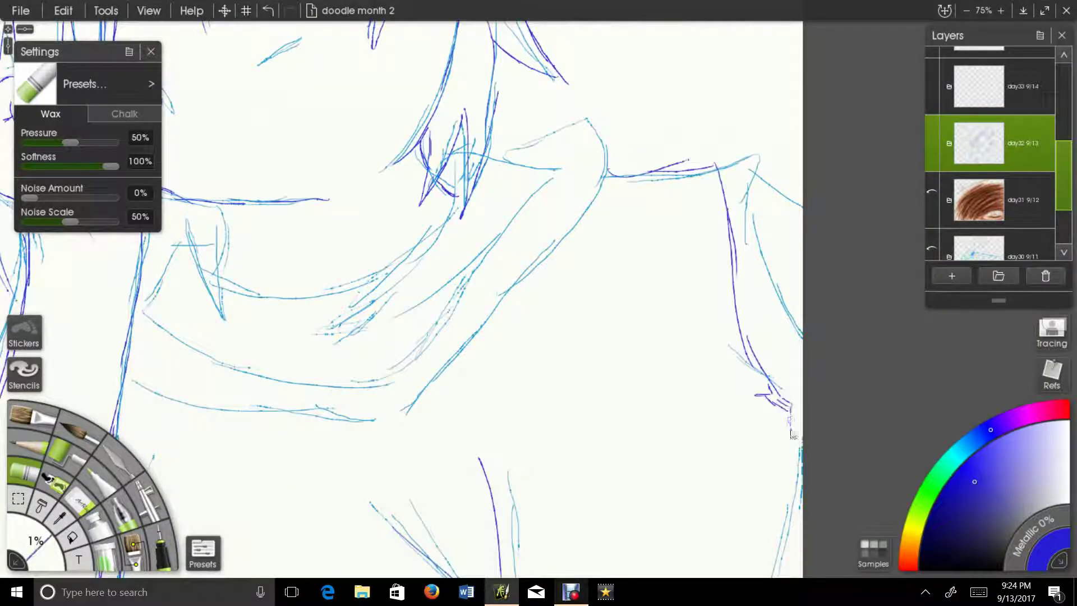
- Trace the folded collar, its pointed tip and its lower edges around the neck in deep blue
{"action": "scroll", "coordinate": [664, 169], "scroll_direction": "left", "scroll_amount": 3}
{"action": "mouse_move", "coordinate": [672, 165]}
{"action": "left_mouse_down"}
{"action": "mouse_move", "coordinate": [549, 416]}
{"action": "mouse_move", "coordinate": [256, 399]}
{"action": "left_mouse_up"}
{"action": "left_click_drag", "start_coordinate": [516, 407], "coordinate": [284, 308]}
{"action": "left_click_drag", "start_coordinate": [337, 288], "coordinate": [377, 341]}
{"action": "left_click_drag", "start_coordinate": [348, 232], "coordinate": [369, 330]}
{"action": "left_click_drag", "start_coordinate": [361, 297], "coordinate": [501, 318]}
{"action": "mouse_move", "coordinate": [476, 310]}
{"action": "left_mouse_down"}
{"action": "mouse_move", "coordinate": [577, 252]}
{"action": "mouse_move", "coordinate": [596, 189]}
{"action": "left_mouse_up"}
{"action": "left_click_drag", "start_coordinate": [570, 246], "coordinate": [470, 352]}
{"action": "left_click_drag", "start_coordinate": [617, 243], "coordinate": [520, 357]}
{"action": "left_click_drag", "start_coordinate": [538, 345], "coordinate": [660, 220]}
{"action": "scroll", "coordinate": [609, 171], "scroll_direction": "left", "scroll_amount": 3}
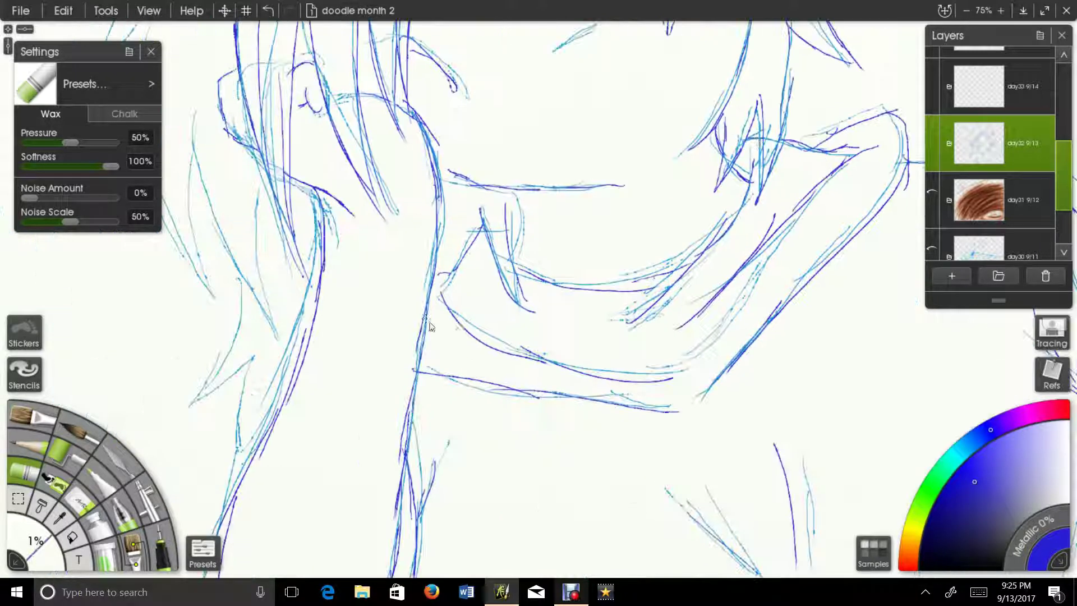
- Trace the fold inside the collar and the hair strands hanging beside the hand in deep blue
{"action": "left_click_drag", "start_coordinate": [495, 318], "coordinate": [637, 354]}
{"action": "left_click_drag", "start_coordinate": [244, 226], "coordinate": [438, 425]}
{"action": "left_click_drag", "start_coordinate": [449, 380], "coordinate": [464, 524]}
{"action": "left_click_drag", "start_coordinate": [397, 337], "coordinate": [461, 516]}
{"action": "left_click_drag", "start_coordinate": [387, 311], "coordinate": [403, 488]}
{"action": "left_click_drag", "start_coordinate": [343, 341], "coordinate": [399, 479]}
{"action": "mouse_move", "coordinate": [343, 228]}
{"action": "left_mouse_down"}
{"action": "mouse_move", "coordinate": [376, 459]}
{"action": "mouse_move", "coordinate": [437, 312]}
{"action": "left_mouse_up"}
- Trace the longer outer hair locks on the side of the head resting on the hand in deep blue
{"action": "mouse_move", "coordinate": [444, 71]}
{"action": "left_mouse_down"}
{"action": "mouse_move", "coordinate": [367, 368]}
{"action": "mouse_move", "coordinate": [344, 397]}
{"action": "left_mouse_up"}
{"action": "left_click_drag", "start_coordinate": [488, 112], "coordinate": [399, 293]}
{"action": "left_click_drag", "start_coordinate": [480, 177], "coordinate": [372, 424]}
{"action": "left_click_drag", "start_coordinate": [486, 279], "coordinate": [464, 451]}
{"action": "left_click_drag", "start_coordinate": [607, 160], "coordinate": [583, 302]}
{"action": "left_click_drag", "start_coordinate": [730, 168], "coordinate": [586, 235]}
{"action": "left_click_drag", "start_coordinate": [704, 204], "coordinate": [773, 258]}
{"action": "left_click_drag", "start_coordinate": [509, 153], "coordinate": [440, 206]}
{"action": "left_click_drag", "start_coordinate": [481, 220], "coordinate": [387, 292]}
{"action": "mouse_move", "coordinate": [387, 292]}
{"action": "left_mouse_down"}
{"action": "mouse_move", "coordinate": [435, 292]}
{"action": "mouse_move", "coordinate": [393, 440]}
{"action": "left_mouse_up"}
- Trace the lowest pointed hair tips beside the wrist in deep blue
{"action": "left_click_drag", "start_coordinate": [489, 545], "coordinate": [443, 258]}
{"action": "mouse_move", "coordinate": [478, 521]}
{"action": "left_mouse_down"}
{"action": "mouse_move", "coordinate": [442, 250]}
{"action": "mouse_move", "coordinate": [404, 385]}
{"action": "left_mouse_up"}
{"action": "left_click_drag", "start_coordinate": [403, 386], "coordinate": [453, 344]}
{"action": "left_click_drag", "start_coordinate": [452, 346], "coordinate": [441, 439]}
{"action": "left_click_drag", "start_coordinate": [606, 381], "coordinate": [176, 373]}
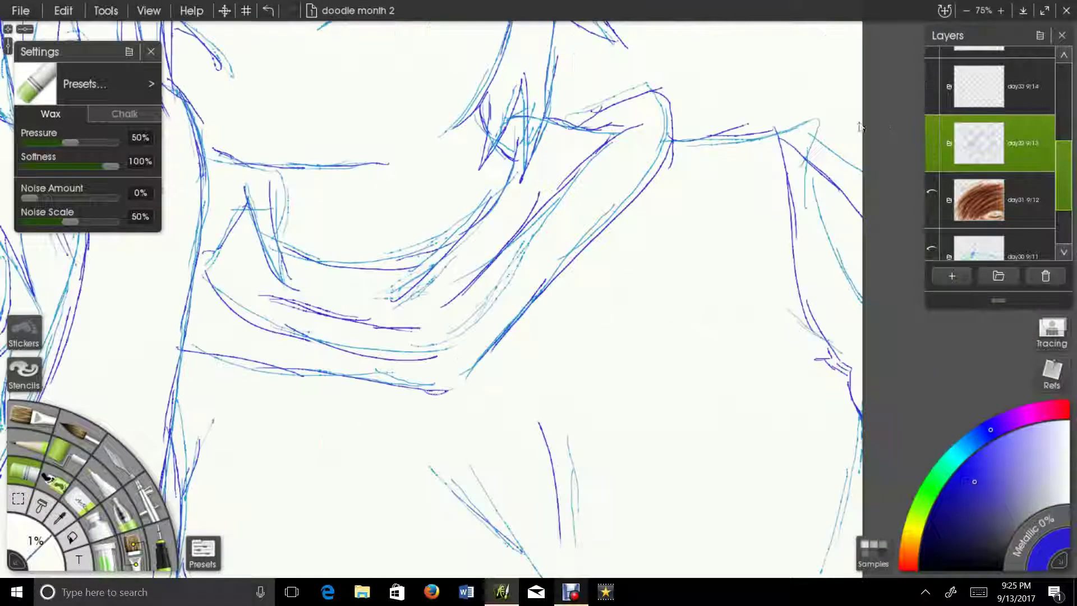
- Hatch deep-blue shading across the neck between the jaw and the collar
{"action": "left_click", "coordinate": [966, 11]}
{"action": "left_click", "coordinate": [966, 11]}
{"action": "mouse_move", "coordinate": [477, 235]}
{"action": "left_mouse_down"}
{"action": "mouse_move", "coordinate": [536, 328]}
{"action": "mouse_move", "coordinate": [609, 349]}
{"action": "left_mouse_up"}
{"action": "left_click", "coordinate": [1002, 10]}
{"action": "left_click_drag", "start_coordinate": [693, 404], "coordinate": [571, 269]}
{"action": "left_click_drag", "start_coordinate": [540, 337], "coordinate": [552, 306]}
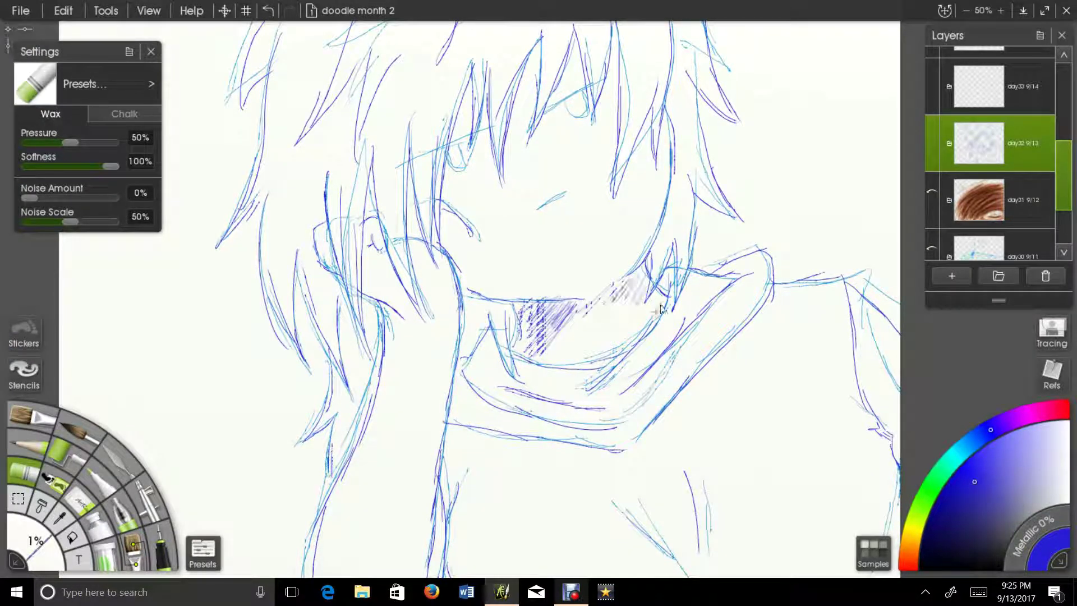
{"action": "left_click_drag", "start_coordinate": [639, 280], "coordinate": [586, 336]}
{"action": "left_click_drag", "start_coordinate": [595, 313], "coordinate": [545, 358]}
{"action": "left_click_drag", "start_coordinate": [561, 314], "coordinate": [601, 356]}
- Hatch shadows under the bangs across the face and add deep-blue strokes at and below the mouth
{"action": "left_click_drag", "start_coordinate": [496, 219], "coordinate": [485, 246]}
{"action": "left_click_drag", "start_coordinate": [528, 181], "coordinate": [508, 254]}
{"action": "left_click_drag", "start_coordinate": [511, 132], "coordinate": [501, 181]}
{"action": "left_click_drag", "start_coordinate": [568, 113], "coordinate": [551, 202]}
{"action": "left_click_drag", "start_coordinate": [581, 108], "coordinate": [568, 185]}
{"action": "left_click_drag", "start_coordinate": [618, 86], "coordinate": [609, 137]}
{"action": "left_click_drag", "start_coordinate": [658, 99], "coordinate": [648, 161]}
{"action": "mouse_move", "coordinate": [643, 166]}
{"action": "left_mouse_down"}
{"action": "mouse_move", "coordinate": [555, 226]}
{"action": "mouse_move", "coordinate": [586, 205]}
{"action": "left_mouse_up"}
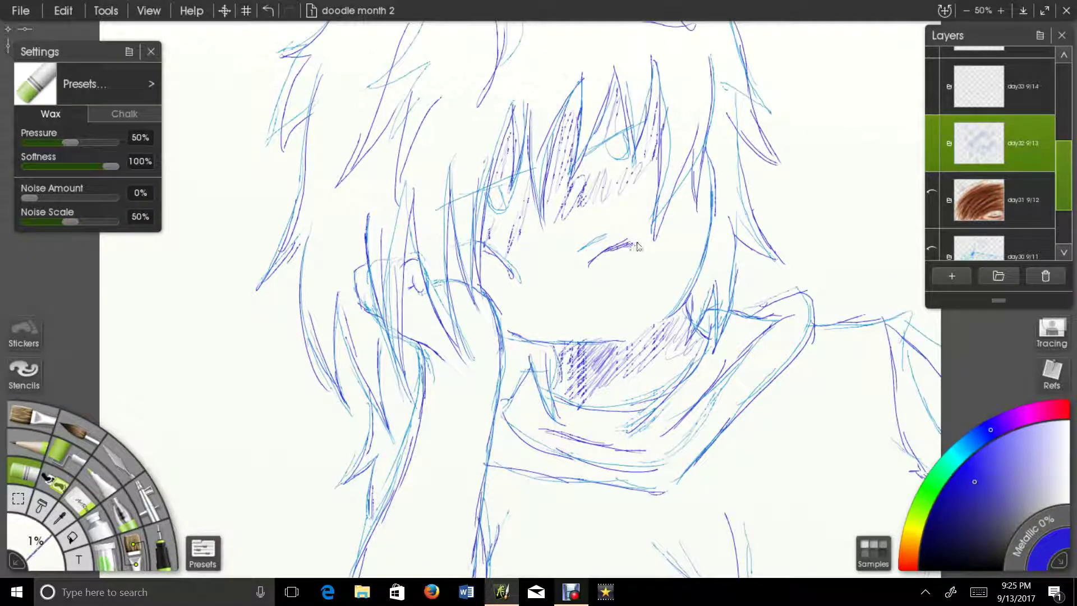
{"action": "left_click_drag", "start_coordinate": [624, 265], "coordinate": [618, 278]}
- Hatch a shadow beneath the collar's lower edge and shade the fold lines on the chest
{"action": "left_click_drag", "start_coordinate": [566, 434], "coordinate": [548, 306]}
{"action": "left_click_drag", "start_coordinate": [566, 362], "coordinate": [494, 345]}
{"action": "left_click_drag", "start_coordinate": [495, 345], "coordinate": [479, 405]}
{"action": "left_click_drag", "start_coordinate": [500, 349], "coordinate": [596, 364]}
{"action": "left_click_drag", "start_coordinate": [651, 410], "coordinate": [707, 472]}
{"action": "left_click_drag", "start_coordinate": [699, 391], "coordinate": [722, 462]}
- Hatch deep-blue shading along the inner side of the wrist and forearm
{"action": "left_click_drag", "start_coordinate": [467, 447], "coordinate": [487, 410]}
{"action": "left_click_drag", "start_coordinate": [465, 392], "coordinate": [459, 456]}
{"action": "left_click_drag", "start_coordinate": [443, 415], "coordinate": [427, 486]}
{"action": "left_click_drag", "start_coordinate": [445, 351], "coordinate": [443, 405]}
{"action": "left_click_drag", "start_coordinate": [476, 258], "coordinate": [473, 330]}
{"action": "left_click_drag", "start_coordinate": [461, 348], "coordinate": [428, 392]}
- Hatch shading on the sleeve edge and the lower side of the shirt near the canvas bottom
{"action": "mouse_move", "coordinate": [505, 280]}
{"action": "left_mouse_down"}
{"action": "mouse_move", "coordinate": [402, 461]}
{"action": "mouse_move", "coordinate": [316, 282]}
{"action": "left_mouse_up"}
{"action": "left_click_drag", "start_coordinate": [729, 262], "coordinate": [753, 334]}
{"action": "left_click_drag", "start_coordinate": [753, 417], "coordinate": [739, 484]}
{"action": "left_click_drag", "start_coordinate": [736, 440], "coordinate": [723, 483]}
{"action": "left_click_drag", "start_coordinate": [701, 460], "coordinate": [702, 487]}
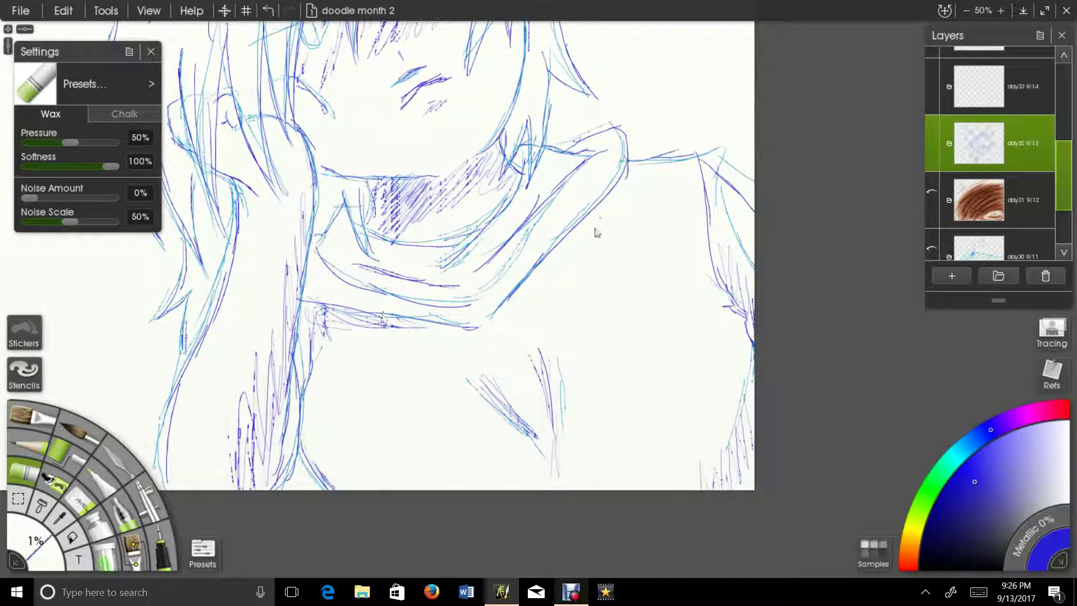
- Hatch shading along the collar folds and on the shirt beneath the collar's slanted edge
{"action": "left_click_drag", "start_coordinate": [603, 204], "coordinate": [553, 287]}
{"action": "left_click_drag", "start_coordinate": [536, 280], "coordinate": [520, 321]}
{"action": "mouse_move", "coordinate": [556, 174]}
{"action": "left_mouse_down"}
{"action": "mouse_move", "coordinate": [617, 236]}
{"action": "mouse_move", "coordinate": [597, 268]}
{"action": "left_mouse_up"}
{"action": "left_click_drag", "start_coordinate": [603, 264], "coordinate": [538, 335]}
{"action": "left_click_drag", "start_coordinate": [459, 318], "coordinate": [487, 340]}
{"action": "left_click_drag", "start_coordinate": [393, 325], "coordinate": [464, 360]}
{"action": "left_click_drag", "start_coordinate": [634, 283], "coordinate": [589, 322]}
{"action": "mouse_move", "coordinate": [615, 301]}
{"action": "left_mouse_down"}
{"action": "mouse_move", "coordinate": [565, 362]}
{"action": "mouse_move", "coordinate": [422, 388]}
{"action": "mouse_move", "coordinate": [372, 429]}
{"action": "left_mouse_up"}
{"action": "left_click_drag", "start_coordinate": [296, 272], "coordinate": [481, 343]}
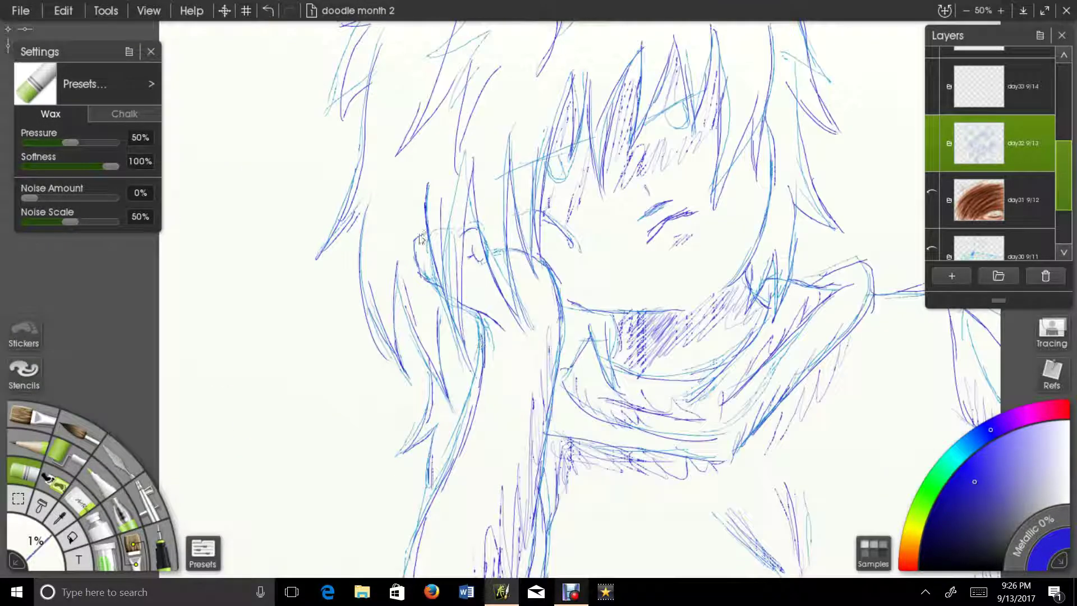
- Handwrite the note "Day 32 Done with you" in the upper-left corner of the canvas
{"action": "mouse_move", "coordinate": [623, 250]}
{"action": "left_mouse_down"}
{"action": "mouse_move", "coordinate": [709, 434]}
{"action": "mouse_move", "coordinate": [813, 478]}
{"action": "left_mouse_up"}
{"action": "left_click_drag", "start_coordinate": [377, 237], "coordinate": [389, 265]}
{"action": "left_click_drag", "start_coordinate": [414, 238], "coordinate": [418, 249]}
{"action": "left_click_drag", "start_coordinate": [416, 228], "coordinate": [432, 241]}
{"action": "left_click_drag", "start_coordinate": [431, 197], "coordinate": [446, 216]}
{"action": "left_click_drag", "start_coordinate": [448, 185], "coordinate": [469, 198]}
{"action": "left_click_drag", "start_coordinate": [415, 313], "coordinate": [426, 300]}
{"action": "left_click_drag", "start_coordinate": [432, 292], "coordinate": [450, 288]}
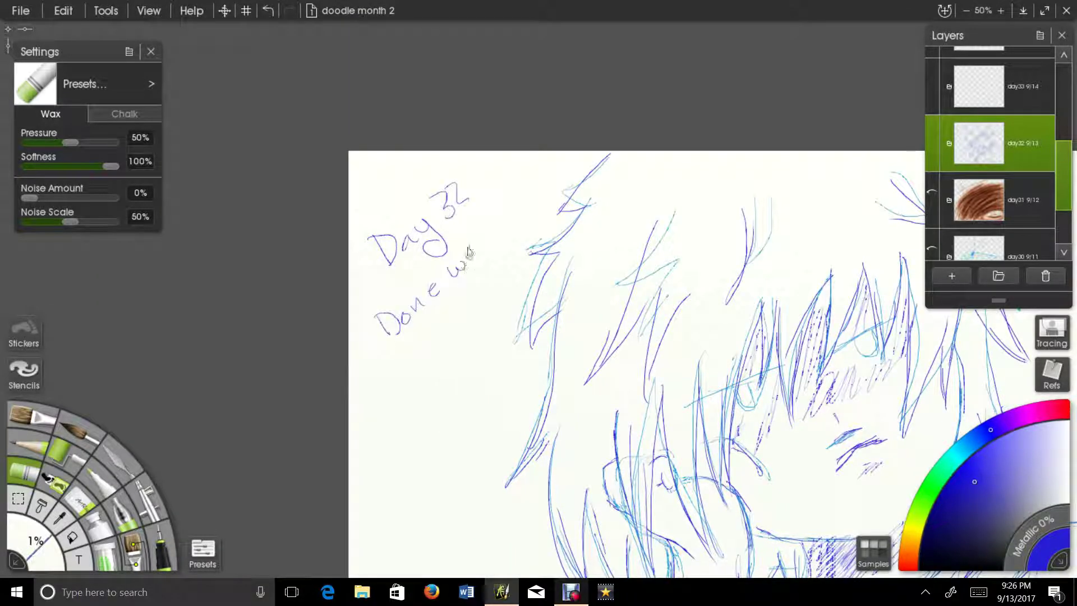
{"action": "left_click_drag", "start_coordinate": [419, 328], "coordinate": [428, 356]}
{"action": "mouse_move", "coordinate": [443, 317]}
{"action": "left_mouse_down"}
{"action": "mouse_move", "coordinate": [464, 291]}
{"action": "mouse_move", "coordinate": [461, 305]}
{"action": "mouse_move", "coordinate": [477, 299]}
{"action": "mouse_move", "coordinate": [455, 339]}
{"action": "left_mouse_up"}
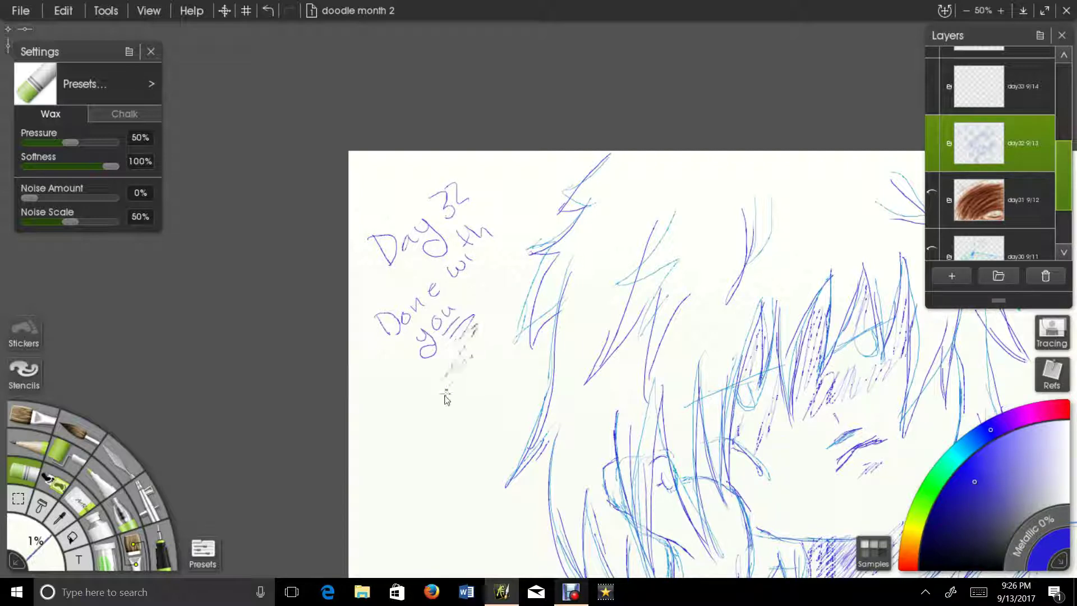
- Scribble a tapering band of hatch strokes beside and below the handwritten note
{"action": "left_click_drag", "start_coordinate": [447, 395], "coordinate": [436, 419]}
{"action": "mouse_move", "coordinate": [498, 261]}
{"action": "left_mouse_down"}
{"action": "mouse_move", "coordinate": [470, 285]}
{"action": "mouse_move", "coordinate": [469, 304]}
{"action": "left_mouse_up"}
{"action": "left_click_drag", "start_coordinate": [495, 309], "coordinate": [478, 346]}
{"action": "left_click_drag", "start_coordinate": [488, 354], "coordinate": [478, 374]}
{"action": "mouse_move", "coordinate": [690, 529]}
{"action": "left_mouse_down"}
{"action": "mouse_move", "coordinate": [535, 415]}
{"action": "mouse_move", "coordinate": [524, 455]}
{"action": "mouse_move", "coordinate": [504, 396]}
{"action": "mouse_move", "coordinate": [515, 393]}
{"action": "left_mouse_up"}
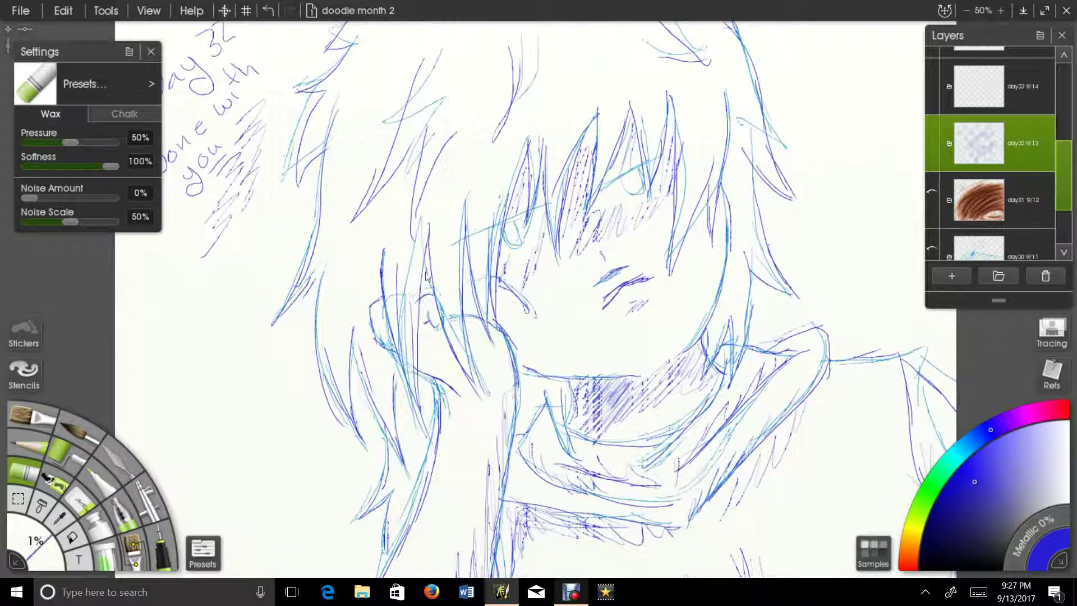
{"action": "left_click", "coordinate": [574, 592]}
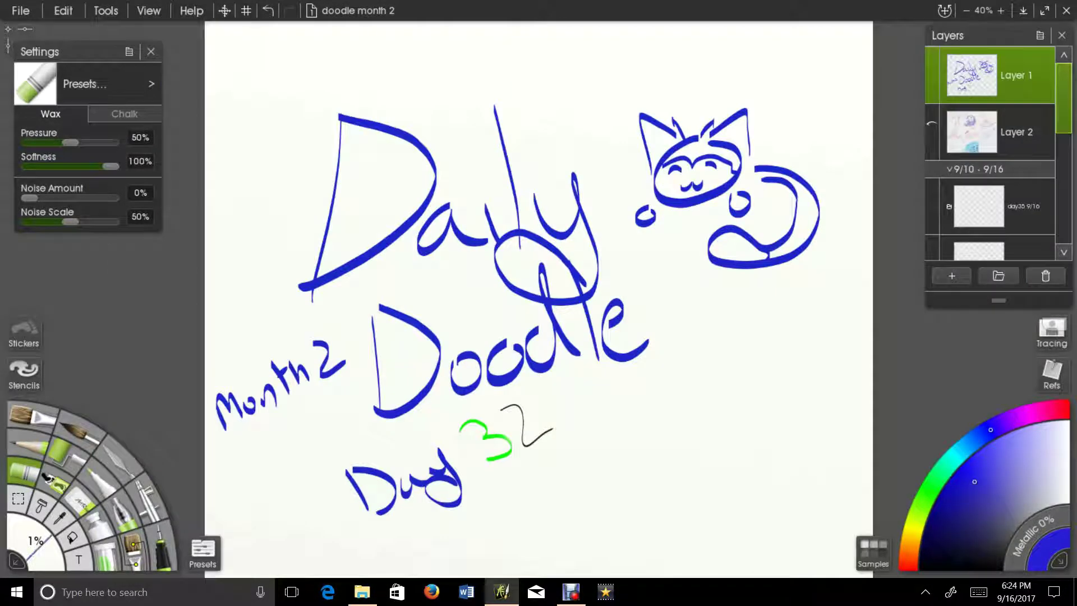
- Redraw the second digit of the day number on the title layer
{"action": "left_click", "coordinate": [76, 505]}
{"action": "mouse_move", "coordinate": [515, 418]}
{"action": "left_mouse_down"}
{"action": "mouse_move", "coordinate": [510, 410]}
{"action": "mouse_move", "coordinate": [566, 446]}
{"action": "left_mouse_up"}
{"action": "left_click", "coordinate": [161, 543]}
{"action": "left_click_drag", "start_coordinate": [503, 415], "coordinate": [522, 438]}
- Hide the title layer and select the day33 9/14 layer for drawing with the wax crayon
{"action": "left_click", "coordinate": [931, 67]}
{"action": "left_click_drag", "start_coordinate": [1066, 126], "coordinate": [1069, 185]}
{"action": "left_click", "coordinate": [990, 149]}
{"action": "key", "text": "c"}
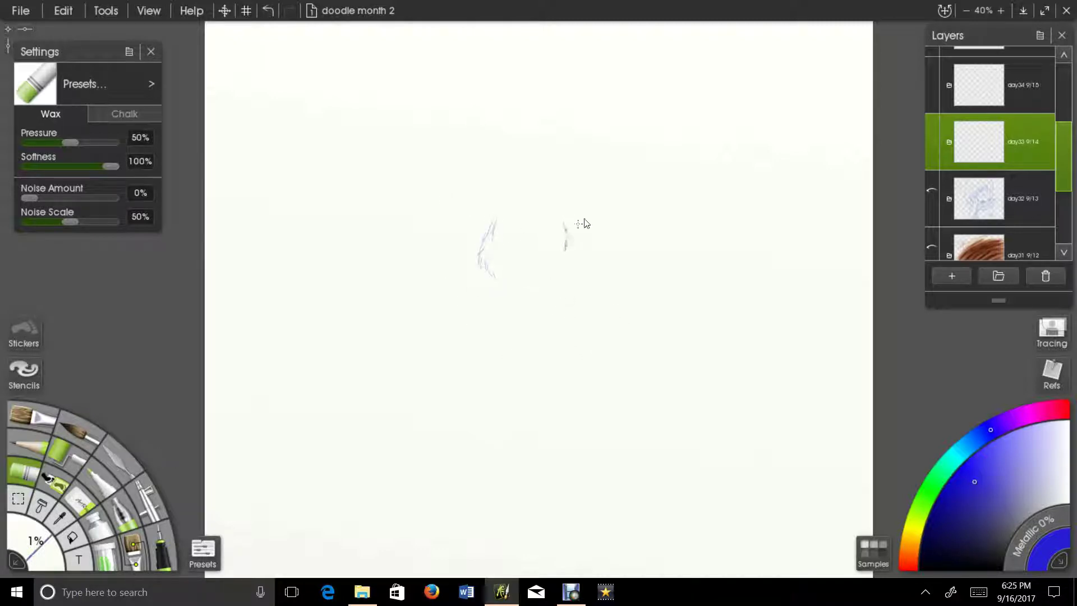
- Sketch the arched upper edges and inner side curves of a pair of wings in deep blue
{"action": "mouse_move", "coordinate": [642, 162]}
{"action": "left_mouse_down"}
{"action": "mouse_move", "coordinate": [683, 170]}
{"action": "mouse_move", "coordinate": [777, 271]}
{"action": "mouse_move", "coordinate": [758, 429]}
{"action": "left_mouse_up"}
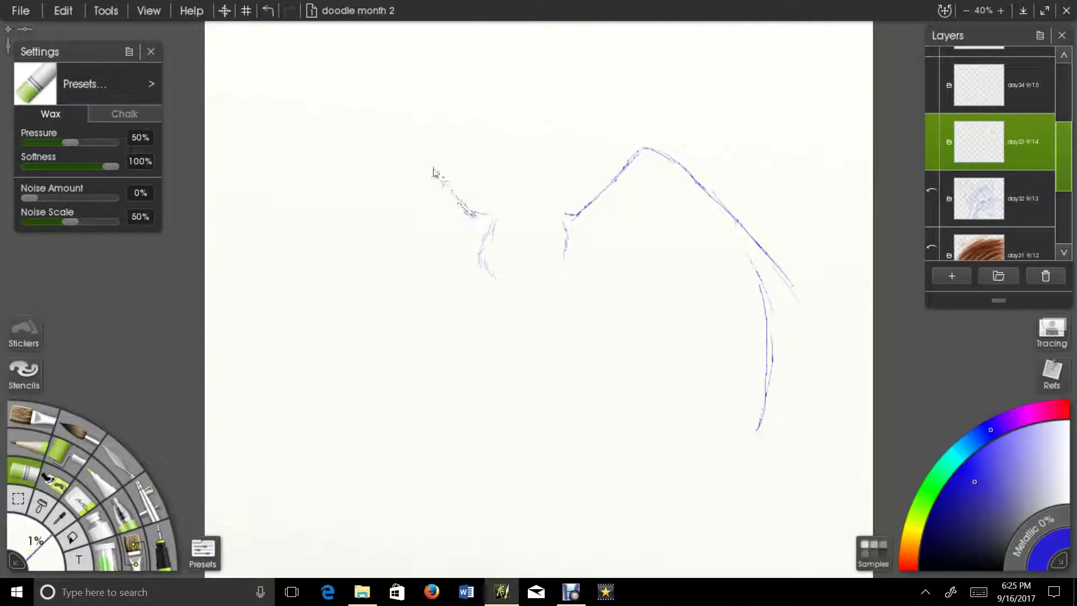
{"action": "mouse_move", "coordinate": [403, 147]}
{"action": "left_mouse_down"}
{"action": "mouse_move", "coordinate": [275, 288]}
{"action": "mouse_move", "coordinate": [306, 379]}
{"action": "left_mouse_up"}
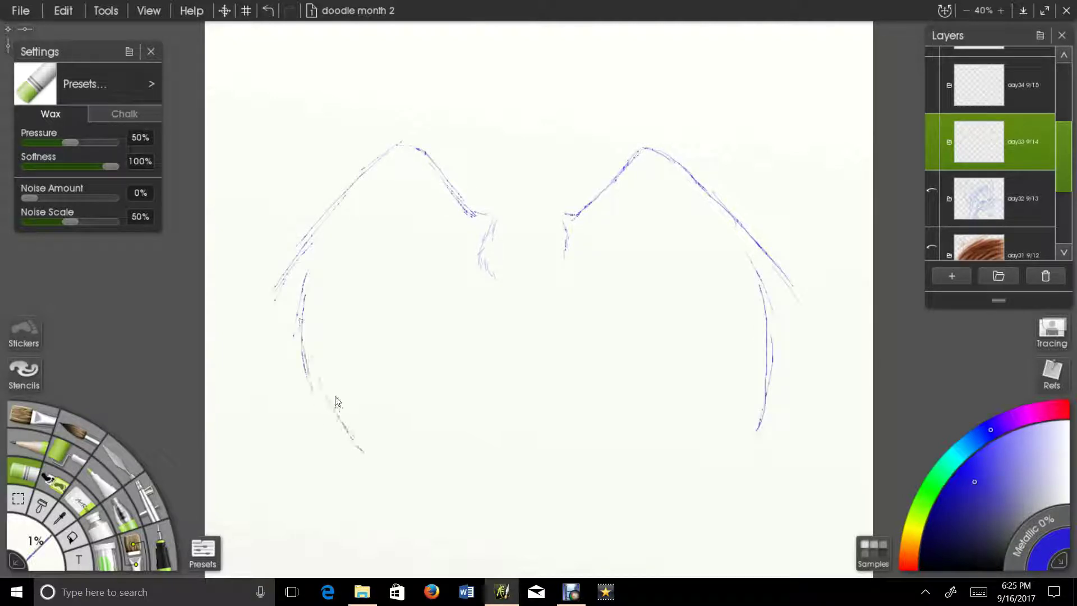
{"action": "left_click_drag", "start_coordinate": [322, 260], "coordinate": [309, 359]}
{"action": "left_click_drag", "start_coordinate": [398, 145], "coordinate": [275, 288]}
{"action": "mouse_move", "coordinate": [275, 288]}
{"action": "left_mouse_down"}
{"action": "mouse_move", "coordinate": [396, 148]}
{"action": "mouse_move", "coordinate": [457, 200]}
{"action": "left_mouse_up"}
{"action": "left_click_drag", "start_coordinate": [413, 145], "coordinate": [465, 214]}
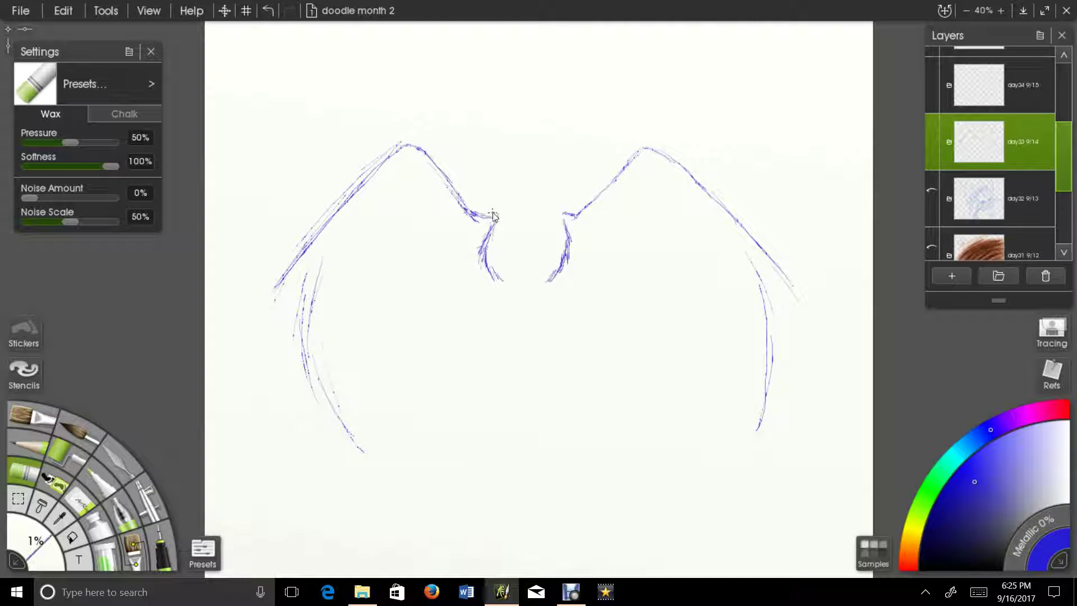
- Darken the upper-back curve and wing edges, and add small arcs inside the wing peaks
{"action": "left_click_drag", "start_coordinate": [496, 216], "coordinate": [490, 267]}
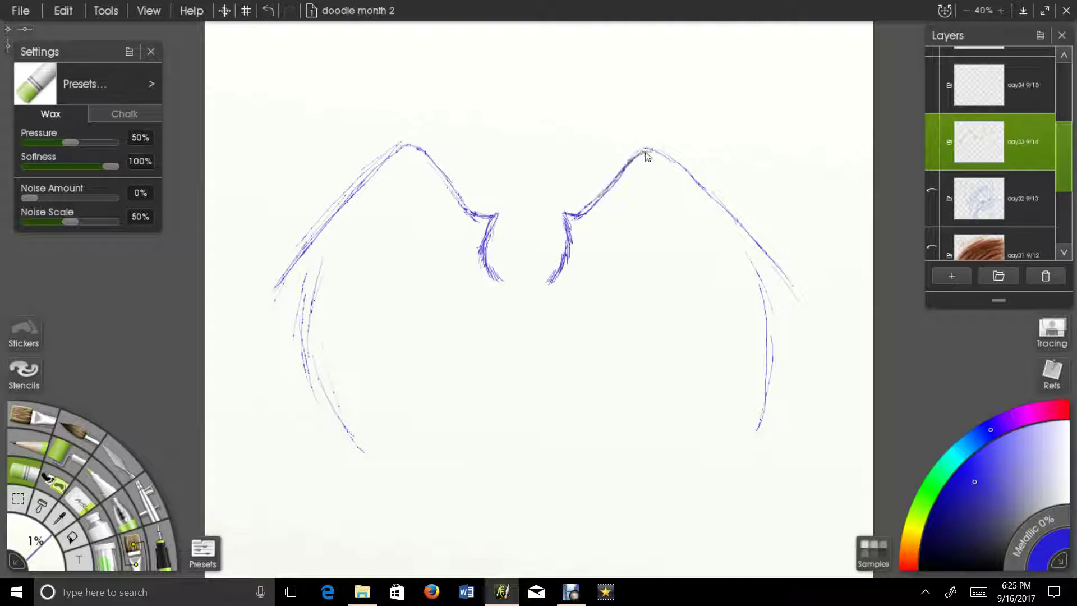
{"action": "mouse_move", "coordinate": [676, 163]}
{"action": "left_mouse_down"}
{"action": "mouse_move", "coordinate": [767, 258]}
{"action": "mouse_move", "coordinate": [803, 323]}
{"action": "left_mouse_up"}
{"action": "left_click_drag", "start_coordinate": [736, 241], "coordinate": [761, 289]}
{"action": "left_click_drag", "start_coordinate": [633, 184], "coordinate": [668, 179]}
{"action": "mouse_move", "coordinate": [321, 265]}
{"action": "left_mouse_down"}
{"action": "mouse_move", "coordinate": [306, 331]}
{"action": "mouse_move", "coordinate": [351, 451]}
{"action": "left_mouse_up"}
{"action": "left_click_drag", "start_coordinate": [308, 308], "coordinate": [393, 493]}
- Sketch the sides of the torso down to the waist and extend the left side into the hip
{"action": "mouse_move", "coordinate": [486, 268]}
{"action": "left_mouse_down"}
{"action": "mouse_move", "coordinate": [464, 399]}
{"action": "mouse_move", "coordinate": [493, 446]}
{"action": "left_mouse_up"}
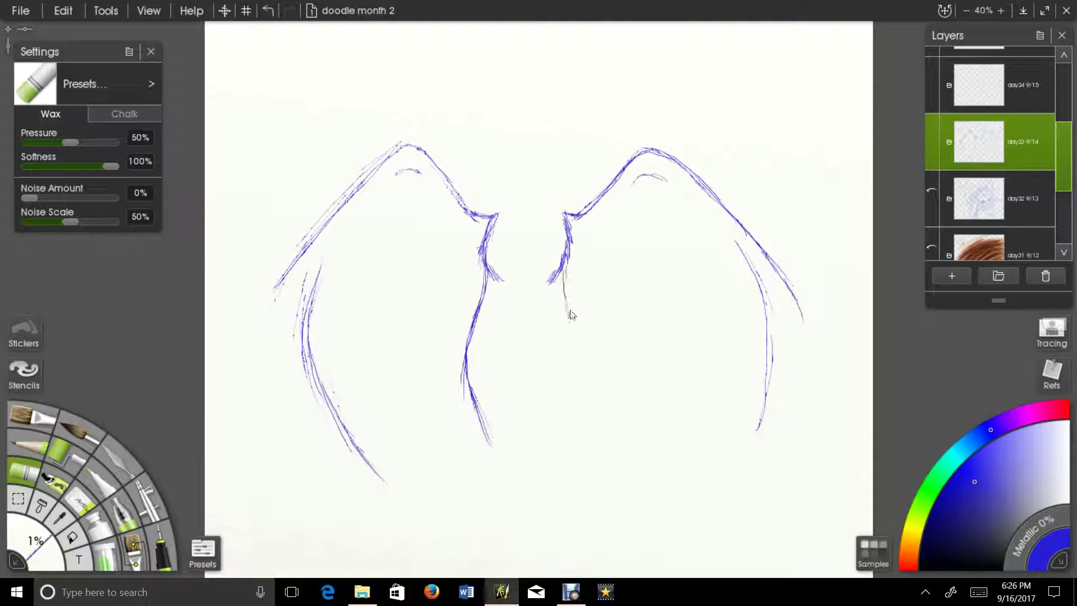
{"action": "mouse_move", "coordinate": [581, 343]}
{"action": "left_mouse_down"}
{"action": "mouse_move", "coordinate": [588, 370]}
{"action": "mouse_move", "coordinate": [570, 441]}
{"action": "left_mouse_up"}
{"action": "left_click_drag", "start_coordinate": [579, 397], "coordinate": [557, 450]}
{"action": "left_click_drag", "start_coordinate": [476, 399], "coordinate": [456, 452]}
{"action": "mouse_move", "coordinate": [475, 414]}
{"action": "left_mouse_down"}
{"action": "mouse_move", "coordinate": [416, 528]}
{"action": "mouse_move", "coordinate": [416, 551]}
{"action": "left_mouse_up"}
{"action": "mouse_move", "coordinate": [434, 497]}
{"action": "left_mouse_down"}
{"action": "mouse_move", "coordinate": [442, 400]}
{"action": "mouse_move", "coordinate": [434, 463]}
{"action": "left_mouse_up"}
- Darken the right side of the torso and extend it from the waist down into the right hip
{"action": "left_click_drag", "start_coordinate": [587, 236], "coordinate": [589, 306]}
{"action": "left_click_drag", "start_coordinate": [591, 281], "coordinate": [564, 352]}
{"action": "left_click_drag", "start_coordinate": [588, 253], "coordinate": [563, 353]}
{"action": "left_click_drag", "start_coordinate": [591, 301], "coordinate": [625, 376]}
{"action": "left_click_drag", "start_coordinate": [612, 353], "coordinate": [634, 433]}
{"action": "left_click_drag", "start_coordinate": [628, 405], "coordinate": [630, 468]}
{"action": "left_click_drag", "start_coordinate": [555, 213], "coordinate": [576, 289]}
- Extend the left wing's outer edge down to a pointed feather tip
{"action": "left_click_drag", "start_coordinate": [312, 255], "coordinate": [289, 343]}
{"action": "left_click_drag", "start_coordinate": [298, 294], "coordinate": [284, 387]}
{"action": "left_click_drag", "start_coordinate": [318, 241], "coordinate": [280, 394]}
{"action": "left_click_drag", "start_coordinate": [289, 349], "coordinate": [259, 443]}
{"action": "left_click_drag", "start_coordinate": [286, 420], "coordinate": [259, 450]}
- Sketch jagged feather tips along the left wing's lower edge to its inner curve
{"action": "mouse_move", "coordinate": [298, 373]}
{"action": "left_mouse_down"}
{"action": "mouse_move", "coordinate": [317, 494]}
{"action": "mouse_move", "coordinate": [315, 442]}
{"action": "left_mouse_up"}
{"action": "mouse_move", "coordinate": [313, 428]}
{"action": "left_mouse_down"}
{"action": "mouse_move", "coordinate": [353, 494]}
{"action": "mouse_move", "coordinate": [393, 526]}
{"action": "left_mouse_up"}
{"action": "left_click_drag", "start_coordinate": [384, 513], "coordinate": [368, 477]}
{"action": "left_click_drag", "start_coordinate": [357, 461], "coordinate": [435, 513]}
{"action": "left_click_drag", "start_coordinate": [386, 431], "coordinate": [449, 509]}
{"action": "left_click_drag", "start_coordinate": [358, 462], "coordinate": [411, 503]}
{"action": "left_click_drag", "start_coordinate": [360, 467], "coordinate": [388, 519]}
{"action": "left_click_drag", "start_coordinate": [645, 314], "coordinate": [581, 293]}
- Darken the right wing's inner curve and extend its outer edge down to a pointed feather tip
{"action": "left_click_drag", "start_coordinate": [709, 203], "coordinate": [731, 257]}
{"action": "left_click_drag", "start_coordinate": [714, 209], "coordinate": [728, 343]}
{"action": "left_click_drag", "start_coordinate": [731, 255], "coordinate": [717, 382]}
{"action": "left_click_drag", "start_coordinate": [717, 371], "coordinate": [686, 431]}
{"action": "left_click_drag", "start_coordinate": [708, 397], "coordinate": [625, 487]}
{"action": "left_click_drag", "start_coordinate": [750, 238], "coordinate": [782, 341]}
{"action": "left_click_drag", "start_coordinate": [777, 326], "coordinate": [810, 419]}
{"action": "left_click_drag", "start_coordinate": [810, 419], "coordinate": [776, 370]}
- Sketch jagged feather tips along the right wing's lower edge and reinforce its inner curve
{"action": "mouse_move", "coordinate": [776, 370]}
{"action": "left_mouse_down"}
{"action": "mouse_move", "coordinate": [772, 432]}
{"action": "mouse_move", "coordinate": [744, 476]}
{"action": "left_mouse_up"}
{"action": "left_click_drag", "start_coordinate": [754, 412], "coordinate": [692, 500]}
{"action": "left_click_drag", "start_coordinate": [703, 450], "coordinate": [674, 509]}
{"action": "left_click_drag", "start_coordinate": [779, 369], "coordinate": [777, 447]}
{"action": "left_click_drag", "start_coordinate": [781, 393], "coordinate": [750, 490]}
{"action": "left_click_drag", "start_coordinate": [752, 414], "coordinate": [745, 487]}
{"action": "left_click_drag", "start_coordinate": [741, 440], "coordinate": [694, 501]}
{"action": "left_click_drag", "start_coordinate": [700, 469], "coordinate": [682, 514]}
{"action": "left_click_drag", "start_coordinate": [706, 450], "coordinate": [643, 497]}
{"action": "left_click_drag", "start_coordinate": [696, 465], "coordinate": [627, 508]}
{"action": "left_click_drag", "start_coordinate": [680, 435], "coordinate": [610, 508]}
{"action": "mouse_move", "coordinate": [710, 214]}
{"action": "left_mouse_down"}
{"action": "mouse_move", "coordinate": [729, 261]}
{"action": "mouse_move", "coordinate": [695, 411]}
{"action": "left_mouse_up"}
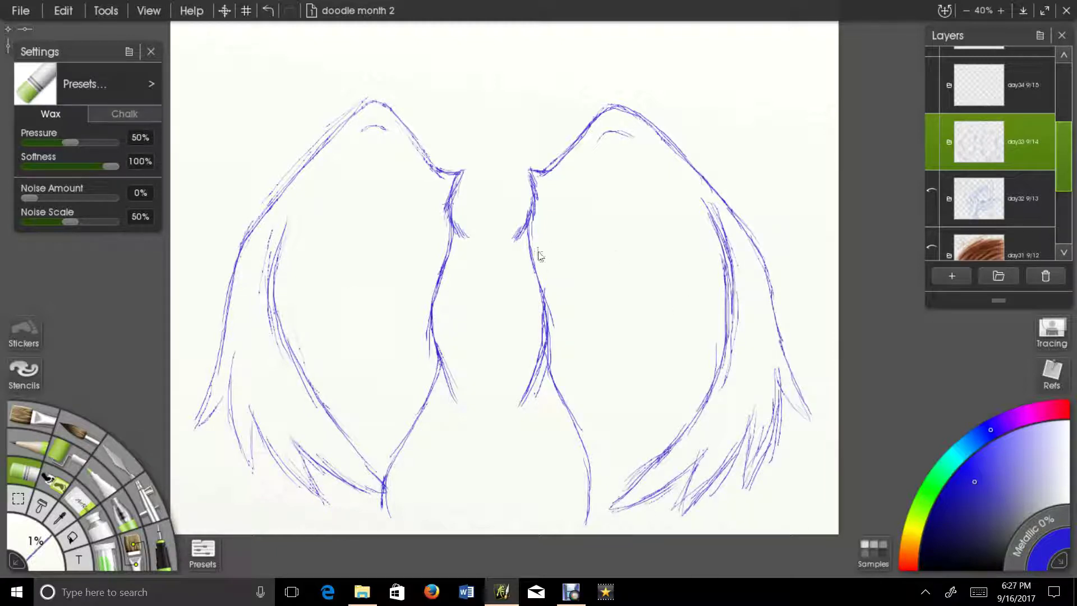
- Sketch a zigzag row of feathers across the middle of the right wing, with small feather marks above it
{"action": "left_click_drag", "start_coordinate": [565, 263], "coordinate": [622, 306]}
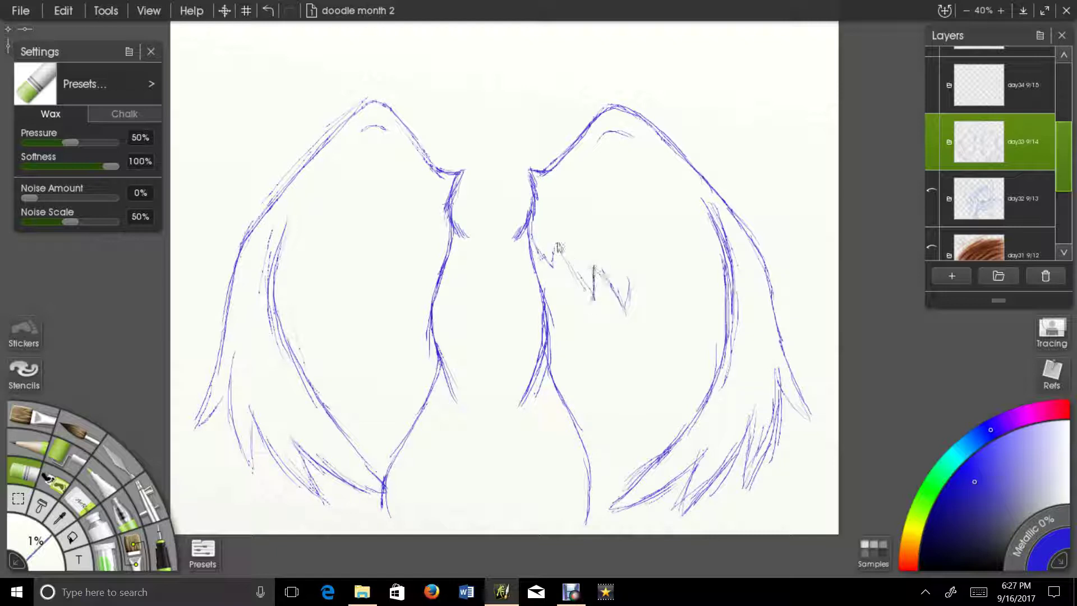
{"action": "mouse_move", "coordinate": [556, 243]}
{"action": "left_mouse_down"}
{"action": "mouse_move", "coordinate": [624, 310]}
{"action": "mouse_move", "coordinate": [667, 285]}
{"action": "mouse_move", "coordinate": [695, 337]}
{"action": "left_mouse_up"}
{"action": "left_click_drag", "start_coordinate": [665, 296], "coordinate": [706, 349]}
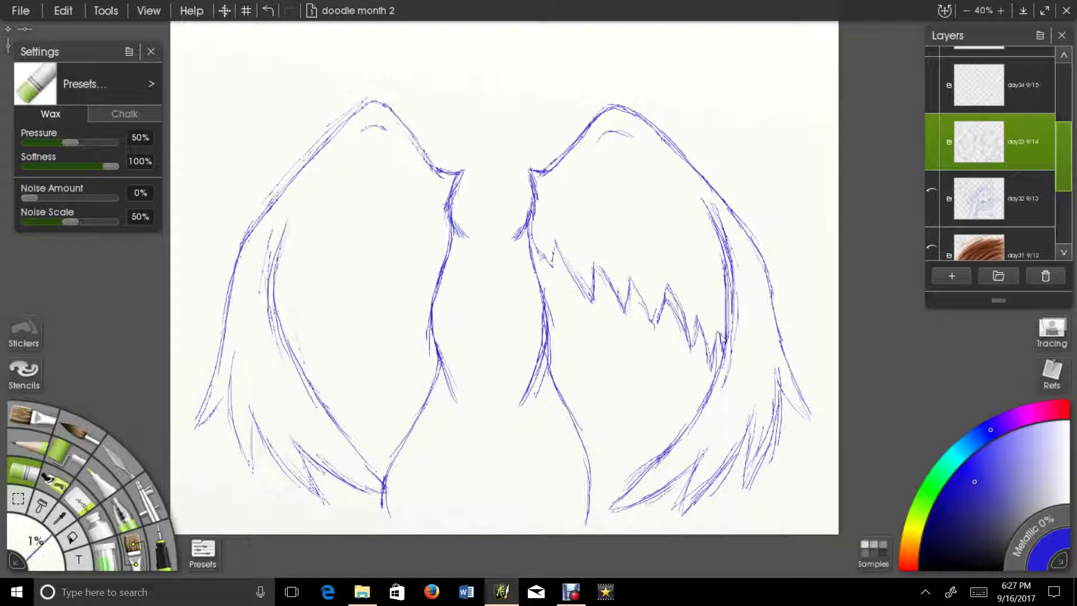
{"action": "left_click_drag", "start_coordinate": [558, 194], "coordinate": [572, 219]}
{"action": "left_click_drag", "start_coordinate": [593, 193], "coordinate": [651, 229]}
- Add short vertical detail lines to the lower body between the hips and darken the left waist
{"action": "left_click_drag", "start_coordinate": [440, 437], "coordinate": [443, 499]}
{"action": "left_click_drag", "start_coordinate": [541, 432], "coordinate": [544, 502]}
{"action": "left_click_drag", "start_coordinate": [480, 485], "coordinate": [481, 519]}
{"action": "left_click_drag", "start_coordinate": [430, 352], "coordinate": [457, 400]}
- Sketch a zigzag row of feathers across the middle of the left wing
{"action": "mouse_move", "coordinate": [501, 247]}
{"action": "left_mouse_down"}
{"action": "mouse_move", "coordinate": [516, 306]}
{"action": "mouse_move", "coordinate": [433, 342]}
{"action": "mouse_move", "coordinate": [424, 312]}
{"action": "left_mouse_up"}
{"action": "mouse_move", "coordinate": [418, 307]}
{"action": "left_mouse_down"}
{"action": "mouse_move", "coordinate": [405, 362]}
{"action": "mouse_move", "coordinate": [385, 326]}
{"action": "mouse_move", "coordinate": [332, 414]}
{"action": "left_mouse_up"}
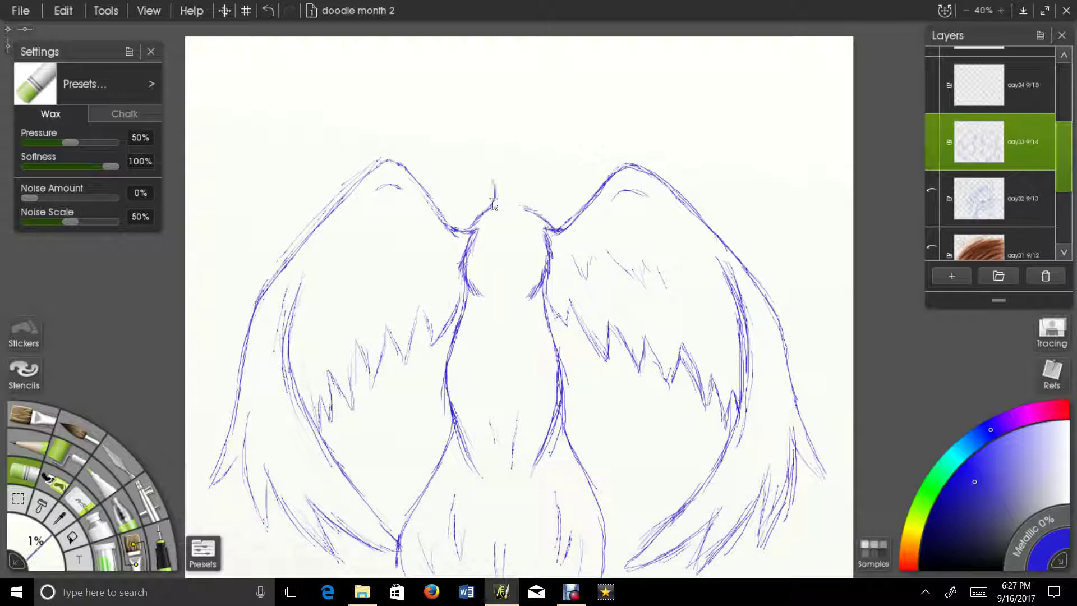
- Sketch the shoulders and a round bird head with eyes and a beak, and add upright crest feathers
{"action": "mouse_move", "coordinate": [511, 155]}
{"action": "left_mouse_down"}
{"action": "mouse_move", "coordinate": [489, 197]}
{"action": "mouse_move", "coordinate": [502, 152]}
{"action": "mouse_move", "coordinate": [421, 243]}
{"action": "mouse_move", "coordinate": [498, 223]}
{"action": "mouse_move", "coordinate": [566, 254]}
{"action": "left_mouse_up"}
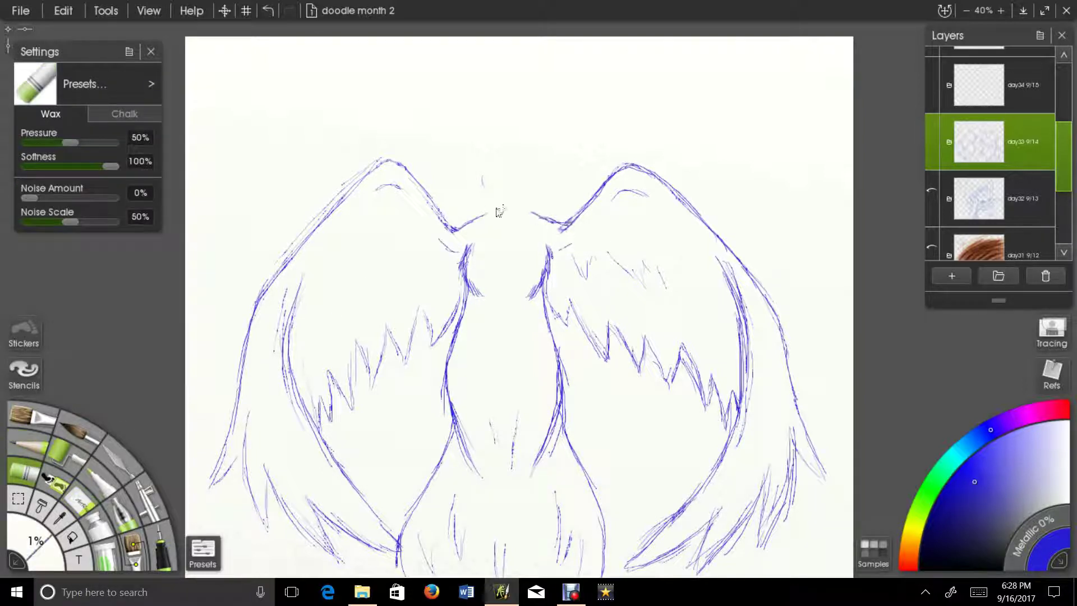
{"action": "mouse_move", "coordinate": [489, 162]}
{"action": "left_mouse_down"}
{"action": "mouse_move", "coordinate": [540, 202]}
{"action": "mouse_move", "coordinate": [486, 185]}
{"action": "mouse_move", "coordinate": [501, 157]}
{"action": "left_mouse_up"}
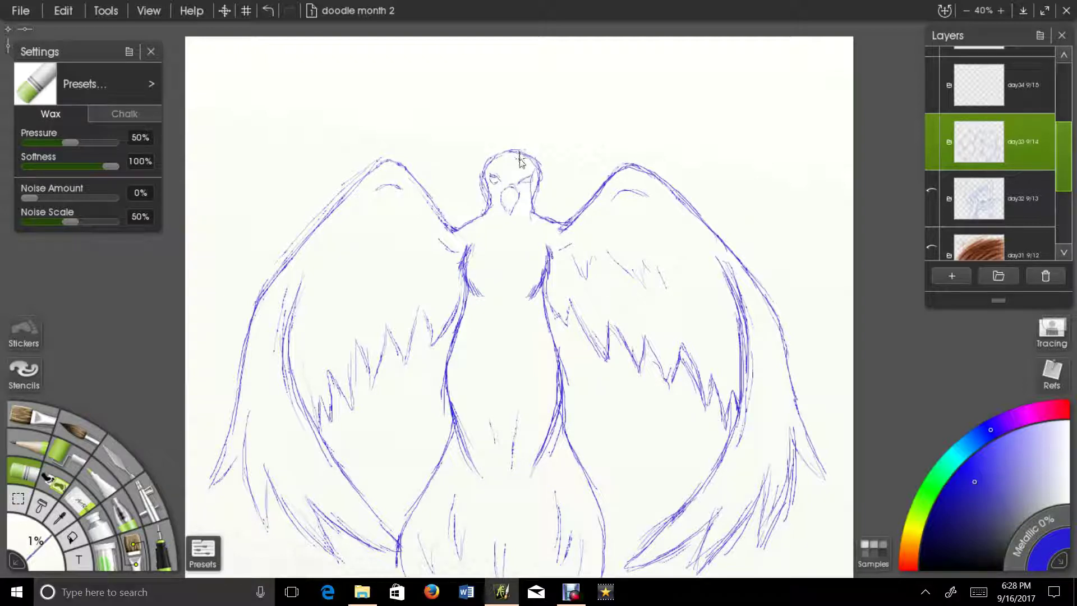
{"action": "left_click_drag", "start_coordinate": [505, 150], "coordinate": [497, 103]}
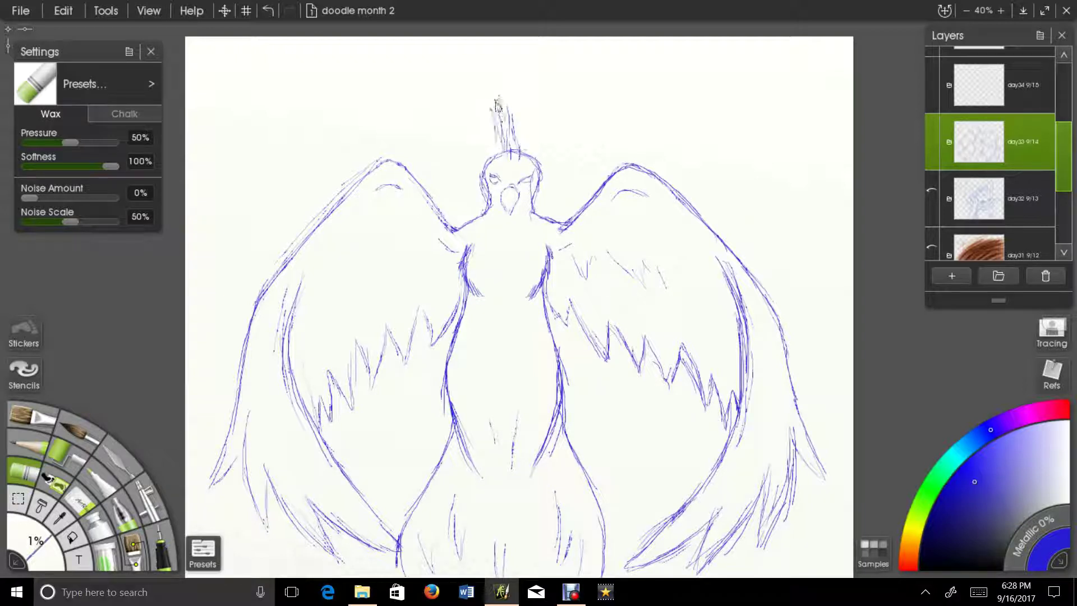
- Turn on symmetry and place its centre at the canvas's lower edge, aligned with the middle of the bird's body
{"action": "left_click", "coordinate": [105, 10]}
{"action": "mouse_move", "coordinate": [145, 248]}
{"action": "left_click", "coordinate": [359, 248]}
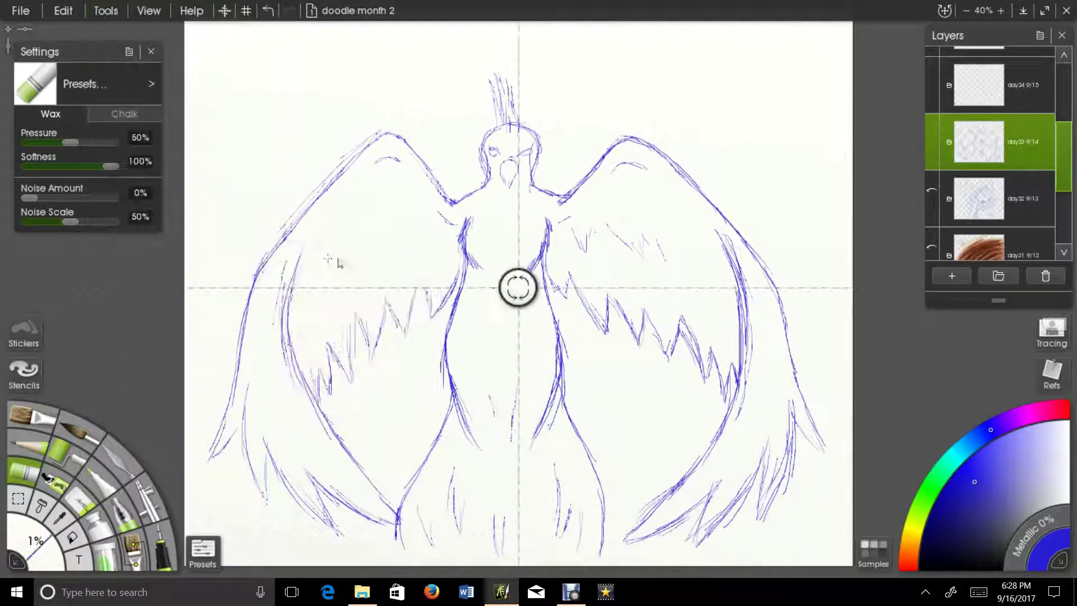
{"action": "left_click_drag", "start_coordinate": [516, 289], "coordinate": [511, 574]}
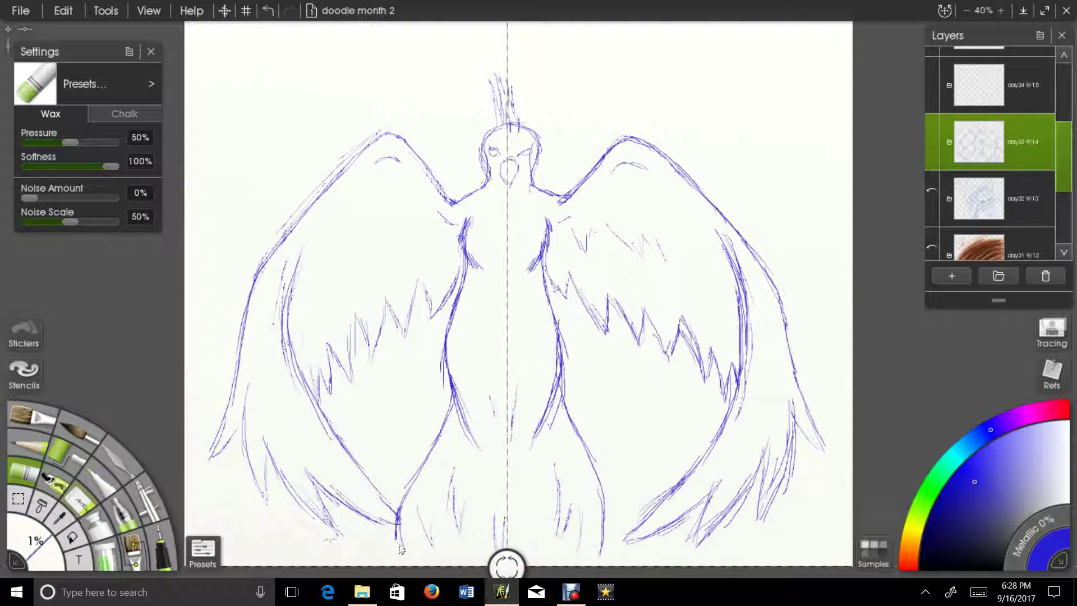
- Retrace the mirrored wing outlines, inner curves, pointed feather tips and body sides in red
{"action": "left_click", "coordinate": [910, 567]}
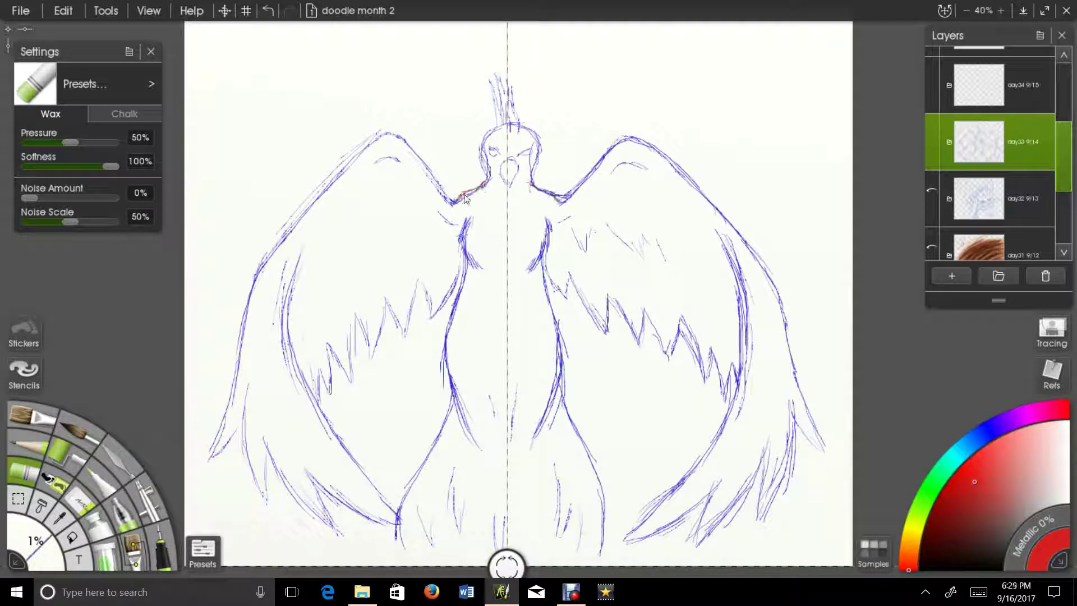
{"action": "mouse_move", "coordinate": [460, 203]}
{"action": "left_mouse_down"}
{"action": "mouse_move", "coordinate": [396, 123]}
{"action": "mouse_move", "coordinate": [313, 184]}
{"action": "mouse_move", "coordinate": [259, 275]}
{"action": "mouse_move", "coordinate": [227, 415]}
{"action": "mouse_move", "coordinate": [202, 464]}
{"action": "mouse_move", "coordinate": [237, 437]}
{"action": "mouse_move", "coordinate": [255, 494]}
{"action": "mouse_move", "coordinate": [270, 468]}
{"action": "mouse_move", "coordinate": [295, 511]}
{"action": "mouse_move", "coordinate": [329, 535]}
{"action": "mouse_move", "coordinate": [318, 488]}
{"action": "mouse_move", "coordinate": [401, 528]}
{"action": "left_mouse_up"}
{"action": "mouse_move", "coordinate": [310, 231]}
{"action": "left_mouse_down"}
{"action": "mouse_move", "coordinate": [282, 347]}
{"action": "mouse_move", "coordinate": [403, 527]}
{"action": "mouse_move", "coordinate": [365, 471]}
{"action": "left_mouse_up"}
{"action": "mouse_move", "coordinate": [462, 220]}
{"action": "left_mouse_down"}
{"action": "mouse_move", "coordinate": [453, 355]}
{"action": "mouse_move", "coordinate": [474, 437]}
{"action": "mouse_move", "coordinate": [491, 452]}
{"action": "left_mouse_up"}
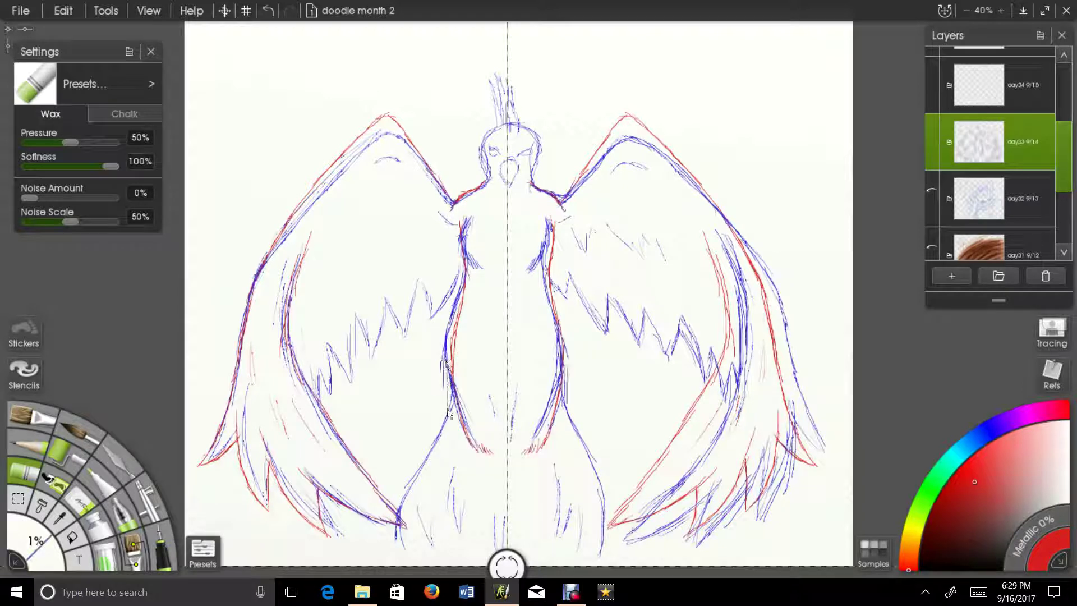
- Retrace the thighs in red and add short vertical feather marks to the lower body
{"action": "mouse_move", "coordinate": [451, 382]}
{"action": "left_mouse_down"}
{"action": "mouse_move", "coordinate": [402, 512]}
{"action": "mouse_move", "coordinate": [397, 564]}
{"action": "left_mouse_up"}
{"action": "left_click_drag", "start_coordinate": [450, 468], "coordinate": [460, 531]}
{"action": "left_click_drag", "start_coordinate": [423, 521], "coordinate": [429, 553]}
{"action": "left_click_drag", "start_coordinate": [488, 523], "coordinate": [490, 543]}
- Retrace the zigzag feather row in red and add small feather marks to the upper wings
{"action": "mouse_move", "coordinate": [464, 274]}
{"action": "left_mouse_down"}
{"action": "mouse_move", "coordinate": [440, 307]}
{"action": "mouse_move", "coordinate": [419, 281]}
{"action": "mouse_move", "coordinate": [406, 342]}
{"action": "mouse_move", "coordinate": [398, 315]}
{"action": "mouse_move", "coordinate": [380, 342]}
{"action": "mouse_move", "coordinate": [361, 331]}
{"action": "mouse_move", "coordinate": [341, 386]}
{"action": "mouse_move", "coordinate": [319, 354]}
{"action": "mouse_move", "coordinate": [317, 393]}
{"action": "left_mouse_up"}
{"action": "mouse_move", "coordinate": [401, 183]}
{"action": "left_mouse_down"}
{"action": "mouse_move", "coordinate": [379, 176]}
{"action": "mouse_move", "coordinate": [356, 192]}
{"action": "left_mouse_up"}
{"action": "key", "text": "ctrl+z"}
{"action": "left_click_drag", "start_coordinate": [425, 208], "coordinate": [440, 233]}
{"action": "left_click_drag", "start_coordinate": [360, 260], "coordinate": [354, 253]}
{"action": "mouse_move", "coordinate": [332, 248]}
{"action": "left_mouse_down"}
{"action": "mouse_move", "coordinate": [322, 309]}
{"action": "mouse_move", "coordinate": [312, 294]}
{"action": "left_mouse_up"}
- Add small red feather marks to the chest, body sides and belly
{"action": "mouse_move", "coordinate": [466, 269]}
{"action": "left_mouse_down"}
{"action": "mouse_move", "coordinate": [440, 241]}
{"action": "mouse_move", "coordinate": [464, 271]}
{"action": "left_mouse_up"}
{"action": "left_click_drag", "start_coordinate": [453, 172], "coordinate": [444, 188]}
{"action": "mouse_move", "coordinate": [454, 150]}
{"action": "left_mouse_down"}
{"action": "mouse_move", "coordinate": [442, 168]}
{"action": "mouse_move", "coordinate": [469, 209]}
{"action": "left_mouse_up"}
{"action": "left_click_drag", "start_coordinate": [472, 335], "coordinate": [478, 386]}
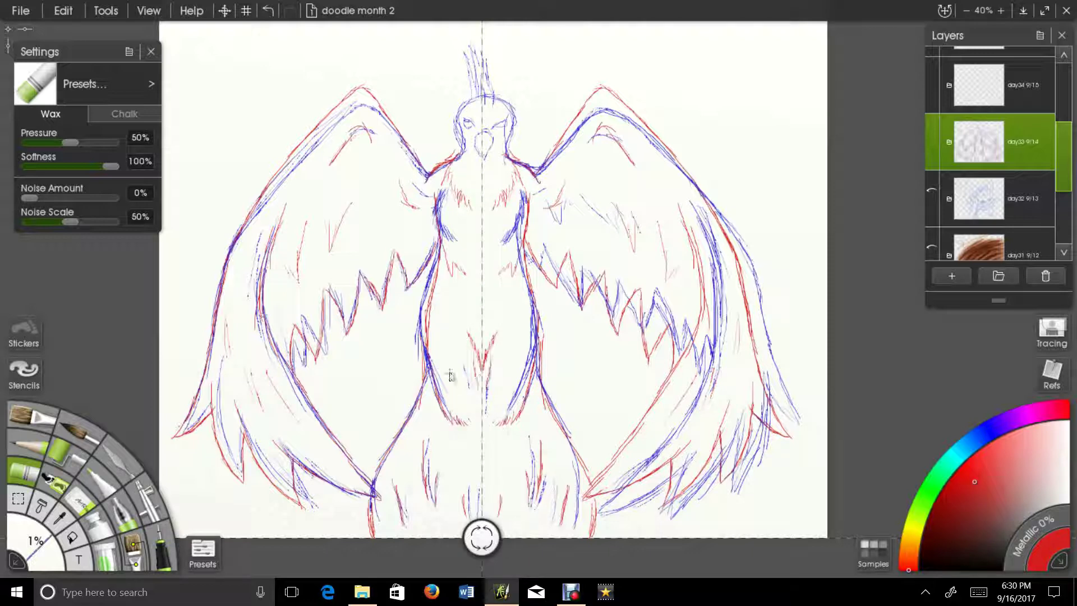
- Retrace the bird's head outline, eyes and pointed beak in red
{"action": "scroll", "coordinate": [452, 370], "scroll_direction": "down", "scroll_amount": 3}
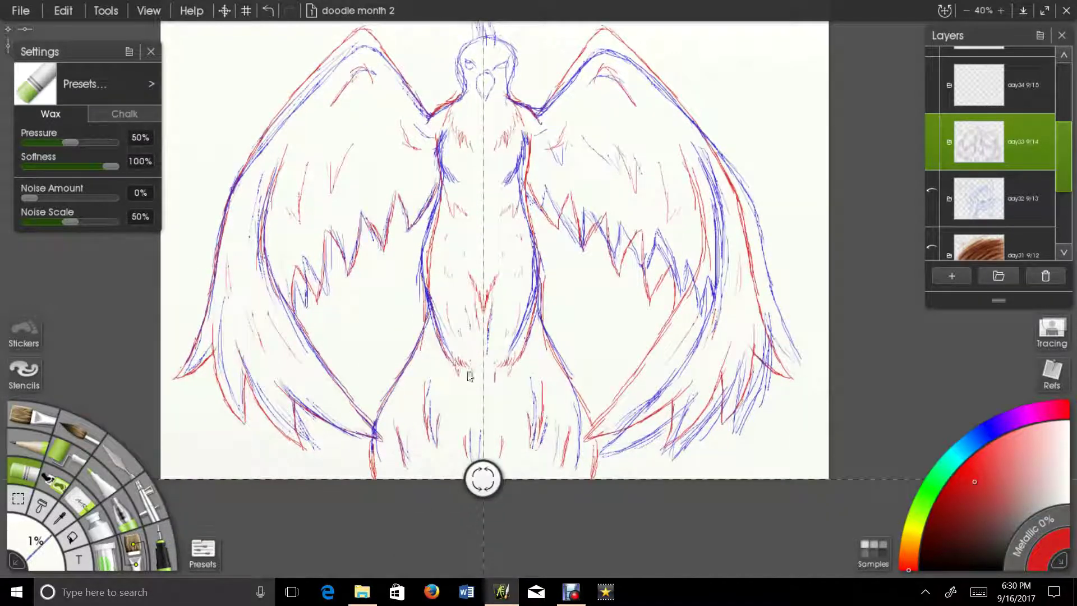
{"action": "scroll", "coordinate": [489, 154], "scroll_direction": "up", "scroll_amount": 7}
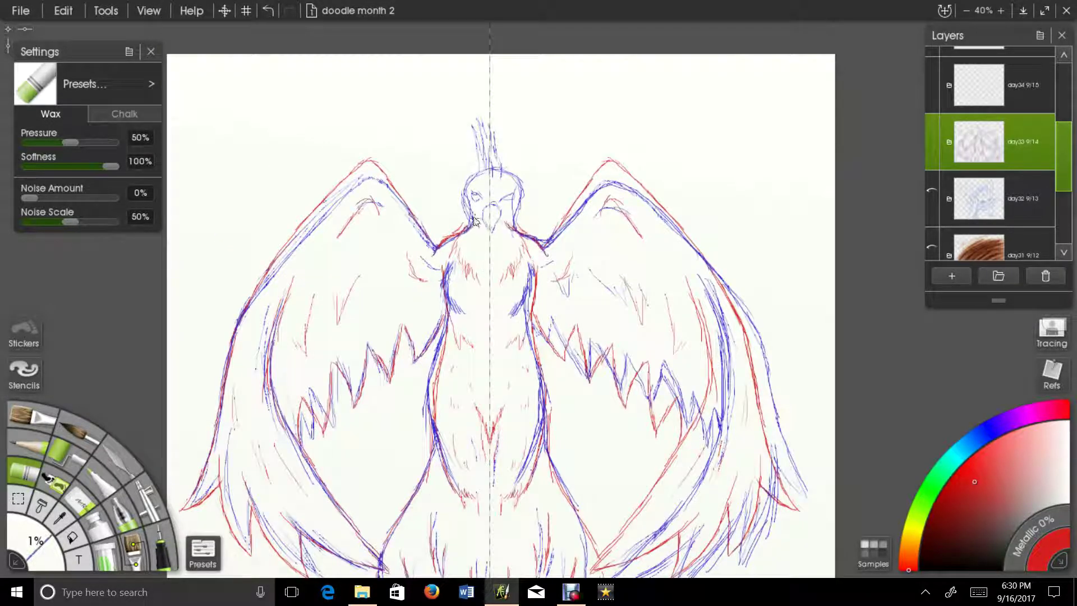
{"action": "mouse_move", "coordinate": [467, 202]}
{"action": "left_mouse_down"}
{"action": "mouse_move", "coordinate": [480, 169]}
{"action": "mouse_move", "coordinate": [465, 213]}
{"action": "left_mouse_up"}
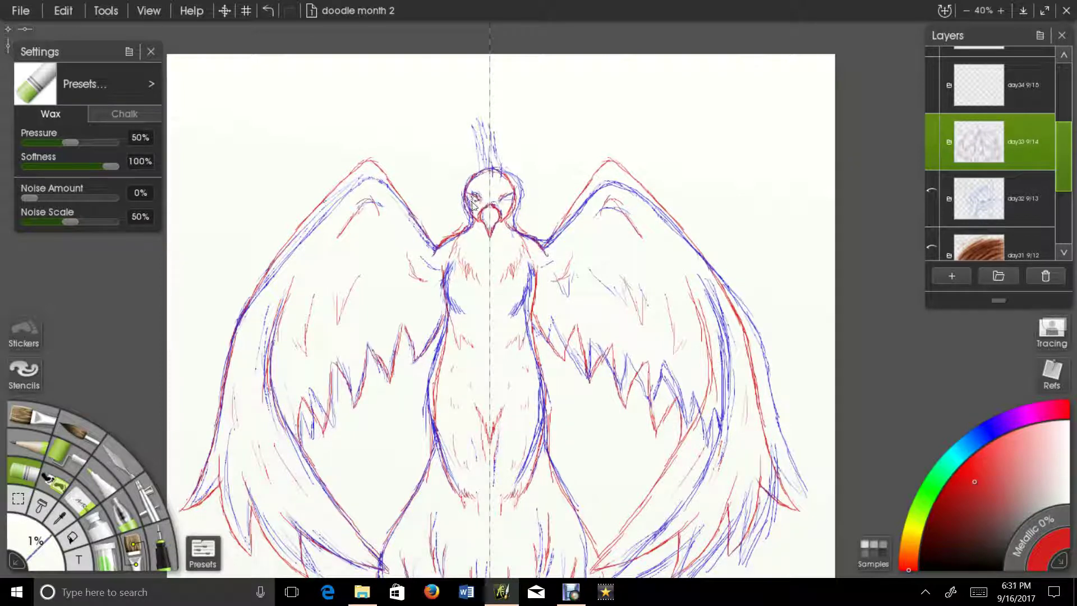
- Turn off symmetry and redraw the crest feathers in red
{"action": "left_click", "coordinate": [148, 11]}
{"action": "mouse_move", "coordinate": [286, 250]}
{"action": "left_click", "coordinate": [348, 250]}
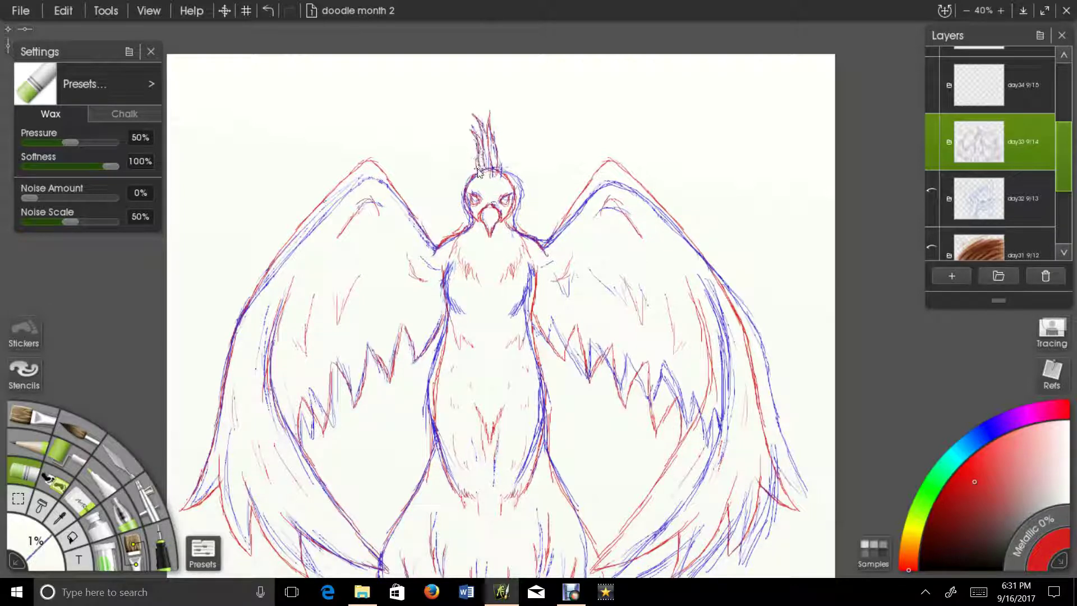
{"action": "left_click_drag", "start_coordinate": [513, 252], "coordinate": [499, 175]}
- Erase the extra blue sketch lines along the left side of the chest and waist
{"action": "scroll", "coordinate": [499, 175], "scroll_direction": "up", "scroll_amount": 5}
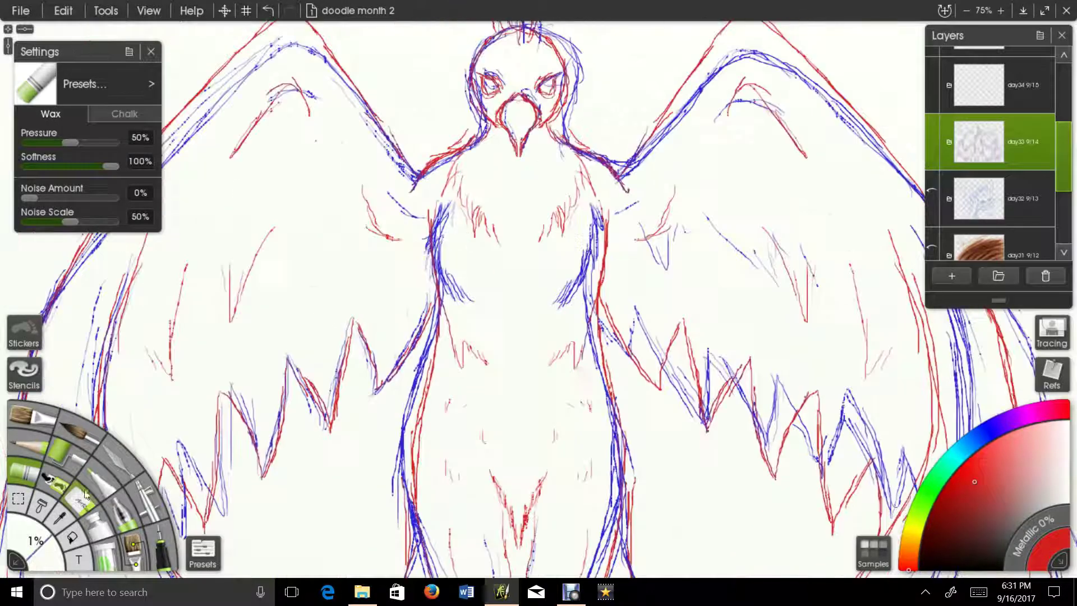
{"action": "key", "text": "e"}
{"action": "mouse_move", "coordinate": [459, 296]}
{"action": "left_mouse_down"}
{"action": "mouse_move", "coordinate": [449, 250]}
{"action": "mouse_move", "coordinate": [445, 280]}
{"action": "left_mouse_up"}
{"action": "left_click_drag", "start_coordinate": [46, 554], "coordinate": [32, 541]}
{"action": "left_click_drag", "start_coordinate": [437, 348], "coordinate": [448, 250]}
{"action": "mouse_move", "coordinate": [445, 224]}
{"action": "left_mouse_down"}
{"action": "mouse_move", "coordinate": [417, 303]}
{"action": "mouse_move", "coordinate": [425, 418]}
{"action": "mouse_move", "coordinate": [452, 480]}
{"action": "left_mouse_up"}
{"action": "mouse_move", "coordinate": [532, 512]}
{"action": "left_mouse_down"}
{"action": "mouse_move", "coordinate": [543, 455]}
{"action": "mouse_move", "coordinate": [444, 460]}
{"action": "left_mouse_up"}
{"action": "key", "text": "c"}
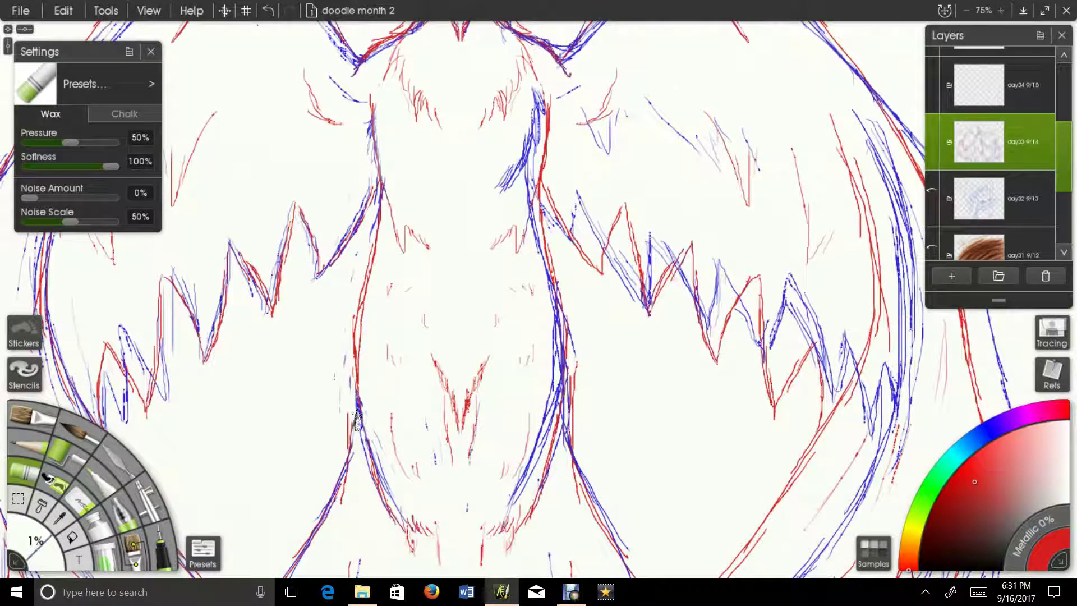
- Erase the leftover blue lines from the belly and the right side of the body up to the chest
{"action": "key", "text": "e"}
{"action": "scroll", "coordinate": [345, 426], "scroll_direction": "down", "scroll_amount": 1}
{"action": "scroll", "coordinate": [345, 426], "scroll_direction": "right", "scroll_amount": 2}
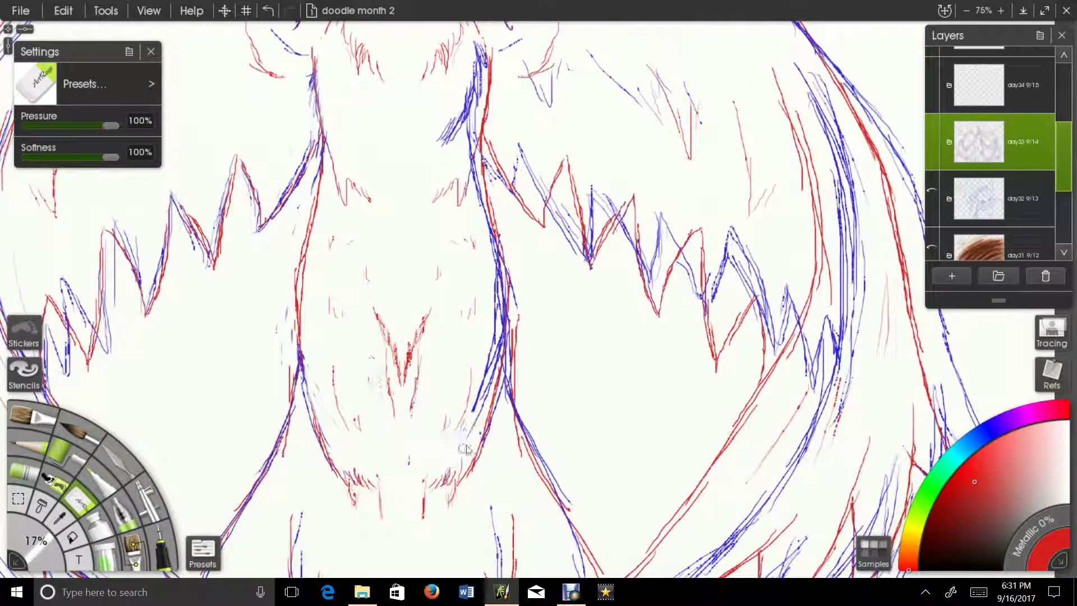
{"action": "mouse_move", "coordinate": [481, 399]}
{"action": "left_mouse_down"}
{"action": "mouse_move", "coordinate": [494, 292]}
{"action": "mouse_move", "coordinate": [482, 185]}
{"action": "mouse_move", "coordinate": [516, 384]}
{"action": "mouse_move", "coordinate": [567, 505]}
{"action": "left_mouse_up"}
{"action": "left_click_drag", "start_coordinate": [503, 345], "coordinate": [504, 289]}
{"action": "mouse_move", "coordinate": [456, 186]}
{"action": "left_mouse_down"}
{"action": "mouse_move", "coordinate": [495, 321]}
{"action": "mouse_move", "coordinate": [517, 184]}
{"action": "mouse_move", "coordinate": [487, 272]}
{"action": "left_mouse_up"}
{"action": "left_click_drag", "start_coordinate": [359, 185], "coordinate": [427, 225]}
{"action": "left_click_drag", "start_coordinate": [387, 207], "coordinate": [405, 226]}
{"action": "left_click_drag", "start_coordinate": [462, 163], "coordinate": [467, 89]}
{"action": "mouse_move", "coordinate": [553, 143]}
{"action": "left_mouse_down"}
{"action": "mouse_move", "coordinate": [545, 45]}
{"action": "mouse_move", "coordinate": [525, 33]}
{"action": "left_mouse_up"}
{"action": "left_click_drag", "start_coordinate": [519, 91], "coordinate": [512, 223]}
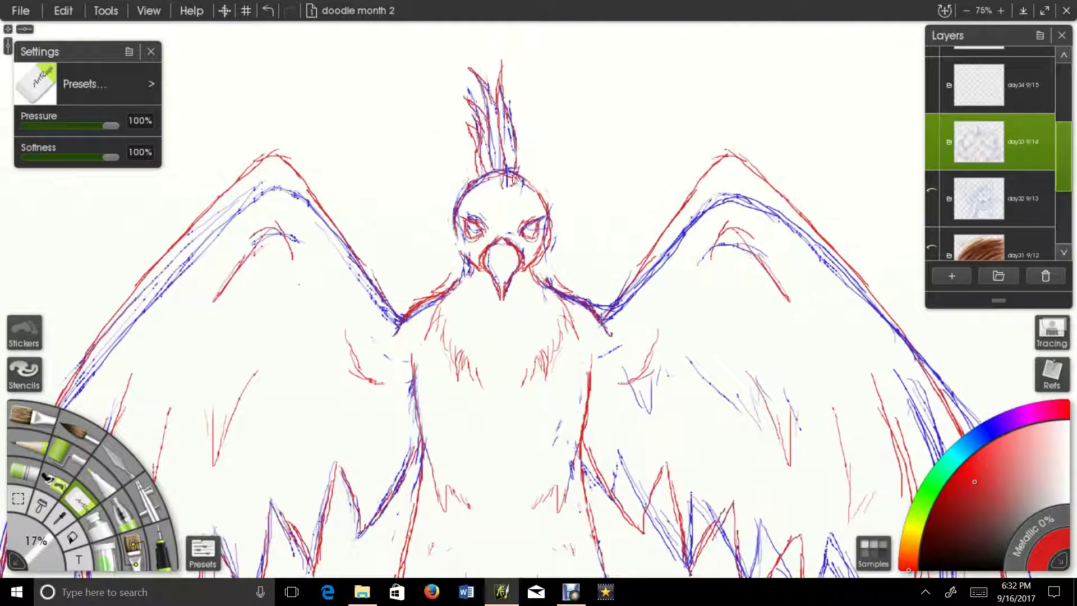
- Erase stray blue lines around the top of the head and the crest
{"action": "mouse_move", "coordinate": [508, 187]}
{"action": "left_mouse_down"}
{"action": "mouse_move", "coordinate": [500, 165]}
{"action": "mouse_move", "coordinate": [470, 190]}
{"action": "left_mouse_up"}
{"action": "left_click_drag", "start_coordinate": [507, 176], "coordinate": [520, 186]}
{"action": "left_click_drag", "start_coordinate": [509, 142], "coordinate": [506, 113]}
{"action": "left_click_drag", "start_coordinate": [468, 94], "coordinate": [466, 86]}
- Erase the blue sketch lines along the left wing's upper edge and peak
{"action": "mouse_move", "coordinate": [438, 306]}
{"action": "left_mouse_down"}
{"action": "mouse_move", "coordinate": [404, 326]}
{"action": "mouse_move", "coordinate": [299, 194]}
{"action": "mouse_move", "coordinate": [493, 187]}
{"action": "mouse_move", "coordinate": [329, 315]}
{"action": "mouse_move", "coordinate": [243, 424]}
{"action": "mouse_move", "coordinate": [387, 250]}
{"action": "left_mouse_up"}
{"action": "left_click_drag", "start_coordinate": [394, 251], "coordinate": [377, 296]}
{"action": "left_click_drag", "start_coordinate": [330, 267], "coordinate": [304, 323]}
{"action": "mouse_move", "coordinate": [361, 388]}
{"action": "left_mouse_down"}
{"action": "mouse_move", "coordinate": [373, 225]}
{"action": "mouse_move", "coordinate": [505, 484]}
{"action": "left_mouse_up"}
{"action": "left_click_drag", "start_coordinate": [567, 561], "coordinate": [493, 434]}
- Clear the extra blue lines beside the left wing's curves and redraw its inner curve with the wax crayon
{"action": "mouse_move", "coordinate": [525, 463]}
{"action": "left_mouse_down"}
{"action": "mouse_move", "coordinate": [483, 449]}
{"action": "mouse_move", "coordinate": [474, 472]}
{"action": "mouse_move", "coordinate": [387, 426]}
{"action": "mouse_move", "coordinate": [398, 427]}
{"action": "mouse_move", "coordinate": [356, 421]}
{"action": "mouse_move", "coordinate": [280, 348]}
{"action": "mouse_move", "coordinate": [230, 320]}
{"action": "mouse_move", "coordinate": [205, 236]}
{"action": "mouse_move", "coordinate": [189, 284]}
{"action": "left_mouse_up"}
{"action": "left_click_drag", "start_coordinate": [365, 188], "coordinate": [359, 289]}
{"action": "mouse_move", "coordinate": [382, 316]}
{"action": "left_mouse_down"}
{"action": "mouse_move", "coordinate": [381, 227]}
{"action": "mouse_move", "coordinate": [428, 296]}
{"action": "left_mouse_up"}
{"action": "left_click_drag", "start_coordinate": [347, 315], "coordinate": [308, 211]}
{"action": "mouse_move", "coordinate": [291, 221]}
{"action": "left_mouse_down"}
{"action": "mouse_move", "coordinate": [318, 289]}
{"action": "mouse_move", "coordinate": [319, 207]}
{"action": "left_mouse_up"}
{"action": "key", "text": "e"}
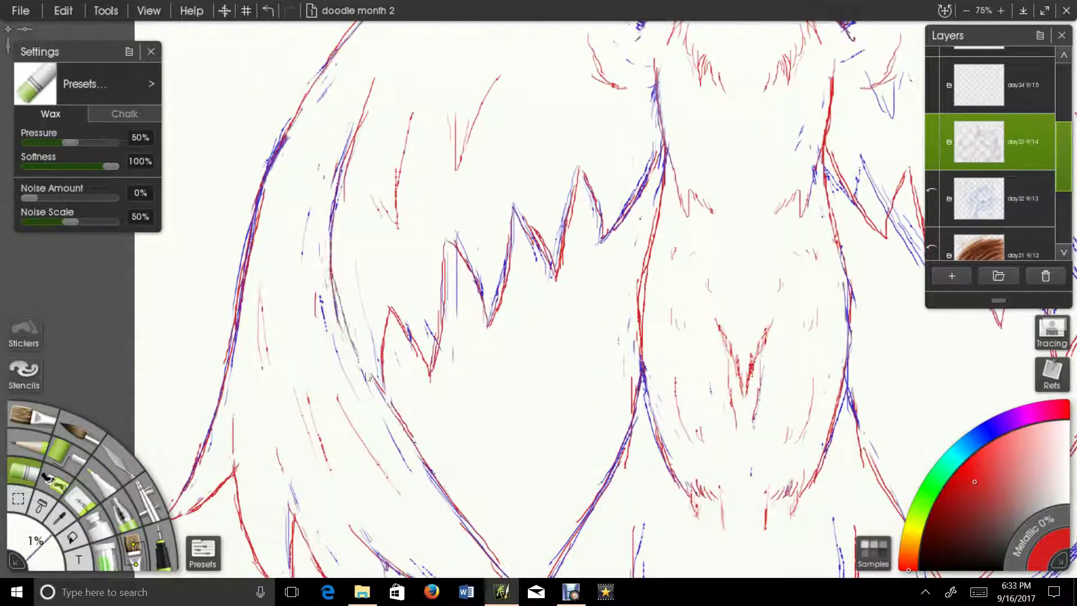
{"action": "left_click_drag", "start_coordinate": [363, 366], "coordinate": [419, 452]}
{"action": "left_click_drag", "start_coordinate": [567, 213], "coordinate": [295, 394]}
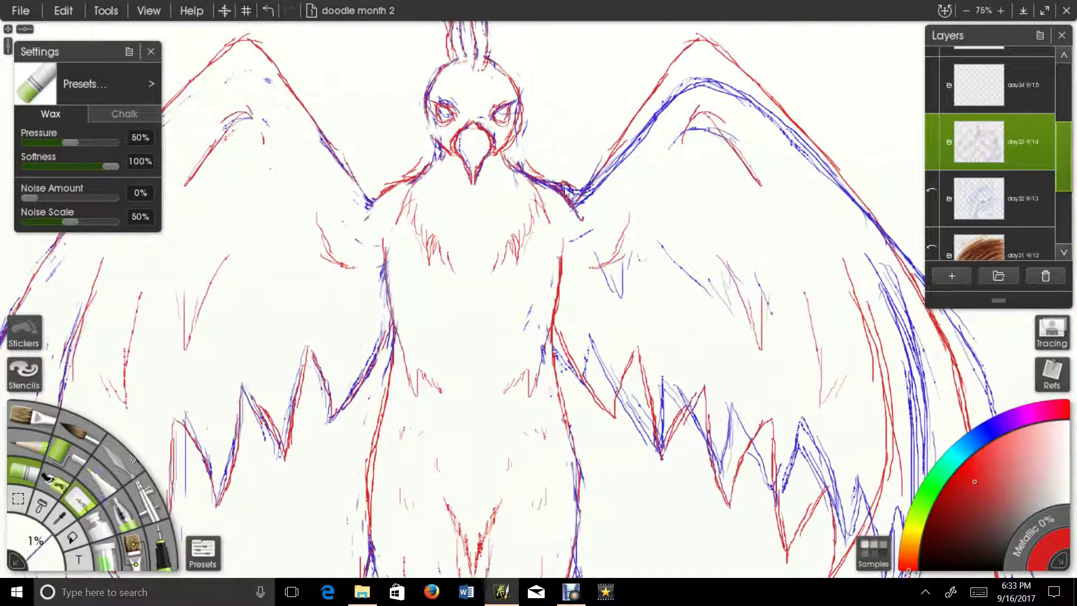
- Erase the blue lines under the right wing's upper edge and the blue feather marks below it
{"action": "key", "text": "e"}
{"action": "mouse_move", "coordinate": [550, 190]}
{"action": "left_mouse_down"}
{"action": "mouse_move", "coordinate": [570, 187]}
{"action": "mouse_move", "coordinate": [695, 82]}
{"action": "mouse_move", "coordinate": [780, 127]}
{"action": "mouse_move", "coordinate": [803, 152]}
{"action": "left_mouse_up"}
{"action": "left_click_drag", "start_coordinate": [562, 165], "coordinate": [422, 169]}
{"action": "left_click_drag", "start_coordinate": [448, 236], "coordinate": [464, 285]}
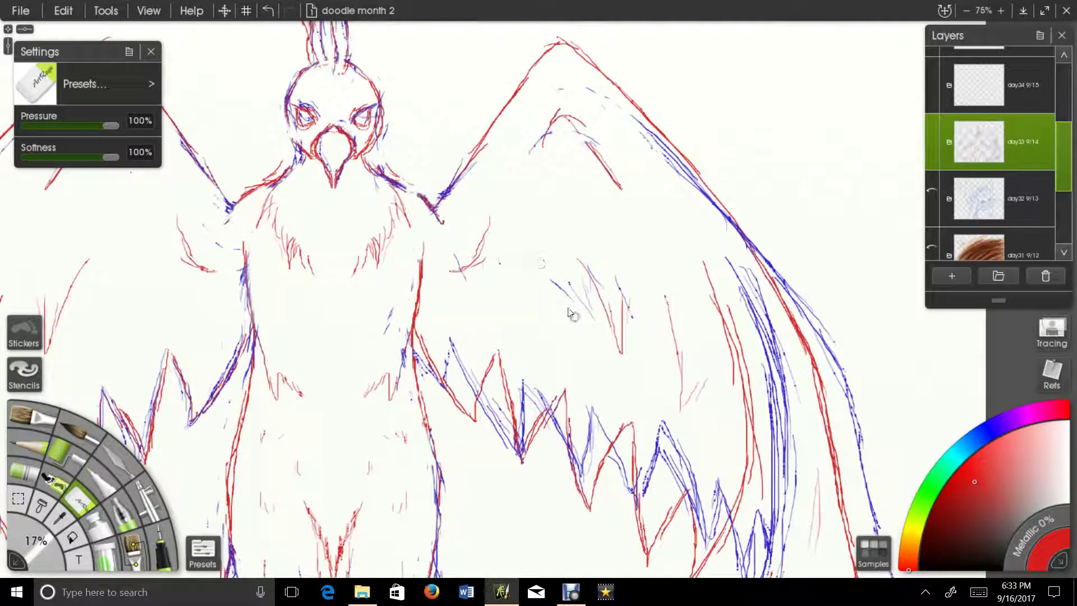
{"action": "mouse_move", "coordinate": [650, 135]}
{"action": "left_mouse_down"}
{"action": "mouse_move", "coordinate": [776, 284]}
{"action": "mouse_move", "coordinate": [672, 279]}
{"action": "left_mouse_up"}
- Redraw the short curved detail line below the right wing's peak in red
{"action": "left_click", "coordinate": [24, 471]}
{"action": "left_click_drag", "start_coordinate": [575, 151], "coordinate": [613, 195]}
{"action": "mouse_move", "coordinate": [578, 147]}
{"action": "left_mouse_down"}
{"action": "mouse_move", "coordinate": [649, 249]}
{"action": "mouse_move", "coordinate": [460, 154]}
{"action": "left_mouse_up"}
- Erase the blue zigzag feathers and the blue inner curve from the right wing
{"action": "key", "text": "e"}
{"action": "mouse_move", "coordinate": [459, 231]}
{"action": "left_mouse_down"}
{"action": "mouse_move", "coordinate": [467, 180]}
{"action": "mouse_move", "coordinate": [512, 474]}
{"action": "mouse_move", "coordinate": [514, 409]}
{"action": "left_mouse_up"}
{"action": "left_click_drag", "start_coordinate": [533, 225], "coordinate": [578, 343]}
{"action": "left_click_drag", "start_coordinate": [508, 296], "coordinate": [522, 331]}
{"action": "left_click_drag", "start_coordinate": [595, 403], "coordinate": [536, 260]}
{"action": "mouse_move", "coordinate": [529, 212]}
{"action": "left_mouse_down"}
{"action": "mouse_move", "coordinate": [553, 408]}
{"action": "mouse_move", "coordinate": [539, 450]}
{"action": "left_mouse_up"}
{"action": "left_click_drag", "start_coordinate": [441, 355], "coordinate": [483, 330]}
{"action": "mouse_move", "coordinate": [493, 326]}
{"action": "left_mouse_down"}
{"action": "mouse_move", "coordinate": [488, 342]}
{"action": "mouse_move", "coordinate": [455, 270]}
{"action": "mouse_move", "coordinate": [372, 217]}
{"action": "mouse_move", "coordinate": [330, 219]}
{"action": "mouse_move", "coordinate": [291, 200]}
{"action": "mouse_move", "coordinate": [233, 147]}
{"action": "left_mouse_up"}
- Remove the blue sketch lines around the right wing's outer edge and lower feathers
{"action": "scroll", "coordinate": [233, 147], "scroll_direction": "up", "scroll_amount": 2}
{"action": "scroll", "coordinate": [233, 147], "scroll_direction": "left", "scroll_amount": 3}
{"action": "mouse_move", "coordinate": [386, 331]}
{"action": "left_mouse_down"}
{"action": "mouse_move", "coordinate": [389, 279]}
{"action": "mouse_move", "coordinate": [360, 279]}
{"action": "mouse_move", "coordinate": [339, 238]}
{"action": "mouse_move", "coordinate": [287, 231]}
{"action": "left_mouse_up"}
{"action": "left_click_drag", "start_coordinate": [540, 468], "coordinate": [425, 136]}
{"action": "mouse_move", "coordinate": [481, 188]}
{"action": "left_mouse_down"}
{"action": "mouse_move", "coordinate": [437, 272]}
{"action": "mouse_move", "coordinate": [350, 334]}
{"action": "mouse_move", "coordinate": [320, 385]}
{"action": "mouse_move", "coordinate": [418, 350]}
{"action": "mouse_move", "coordinate": [435, 396]}
{"action": "mouse_move", "coordinate": [551, 284]}
{"action": "mouse_move", "coordinate": [490, 378]}
{"action": "mouse_move", "coordinate": [614, 278]}
{"action": "mouse_move", "coordinate": [562, 328]}
{"action": "left_mouse_up"}
{"action": "left_click_drag", "start_coordinate": [600, 204], "coordinate": [639, 238]}
{"action": "left_click_drag", "start_coordinate": [623, 236], "coordinate": [859, 214]}
- Erase the remaining stray blue strokes around the wing feathers with a larger eraser
{"action": "left_click", "coordinate": [82, 500]}
{"action": "left_click_drag", "start_coordinate": [414, 231], "coordinate": [417, 336]}
{"action": "left_click_drag", "start_coordinate": [447, 284], "coordinate": [428, 356]}
{"action": "left_click_drag", "start_coordinate": [500, 392], "coordinate": [499, 251]}
{"action": "left_click_drag", "start_coordinate": [477, 224], "coordinate": [607, 285]}
{"action": "left_click_drag", "start_coordinate": [570, 171], "coordinate": [562, 126]}
{"action": "mouse_move", "coordinate": [440, 447]}
{"action": "left_mouse_down"}
{"action": "mouse_move", "coordinate": [449, 418]}
{"action": "mouse_move", "coordinate": [429, 382]}
{"action": "left_mouse_up"}
{"action": "left_click_drag", "start_coordinate": [367, 336], "coordinate": [361, 411]}
{"action": "left_click_drag", "start_coordinate": [438, 115], "coordinate": [460, 262]}
{"action": "left_click", "coordinate": [967, 10]}
{"action": "left_click", "coordinate": [966, 11]}
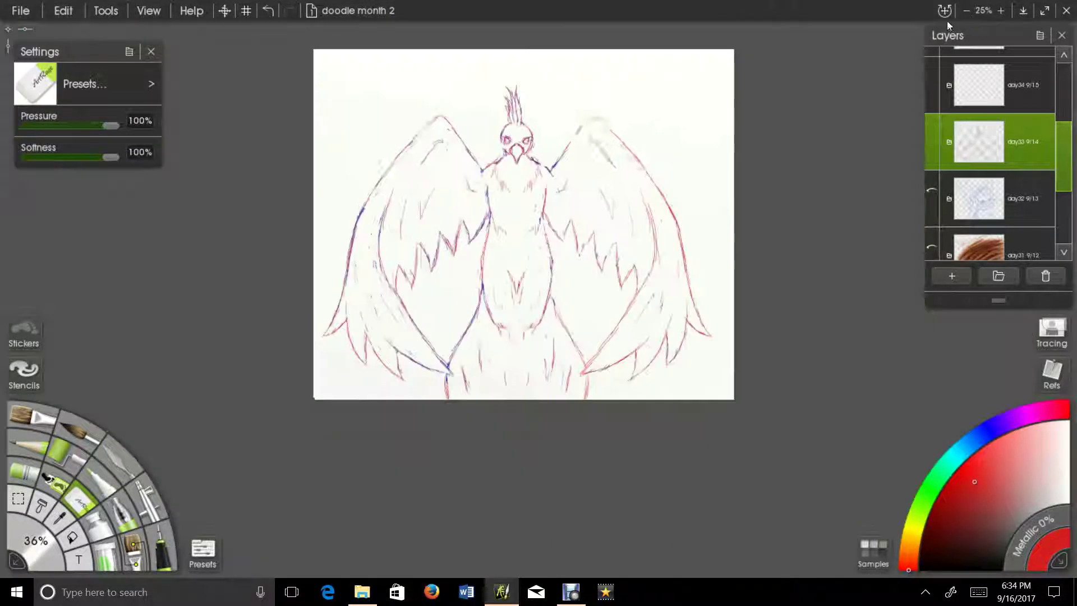
- Erase leftover marks near the left shoulder and touch up the line work with the red wax crayon
{"action": "left_click_drag", "start_coordinate": [839, 75], "coordinate": [860, 126]}
{"action": "left_click", "coordinate": [1001, 10]}
{"action": "left_click_drag", "start_coordinate": [744, 127], "coordinate": [701, 185]}
{"action": "key", "text": "minus"}
{"action": "left_click_drag", "start_coordinate": [466, 267], "coordinate": [471, 257]}
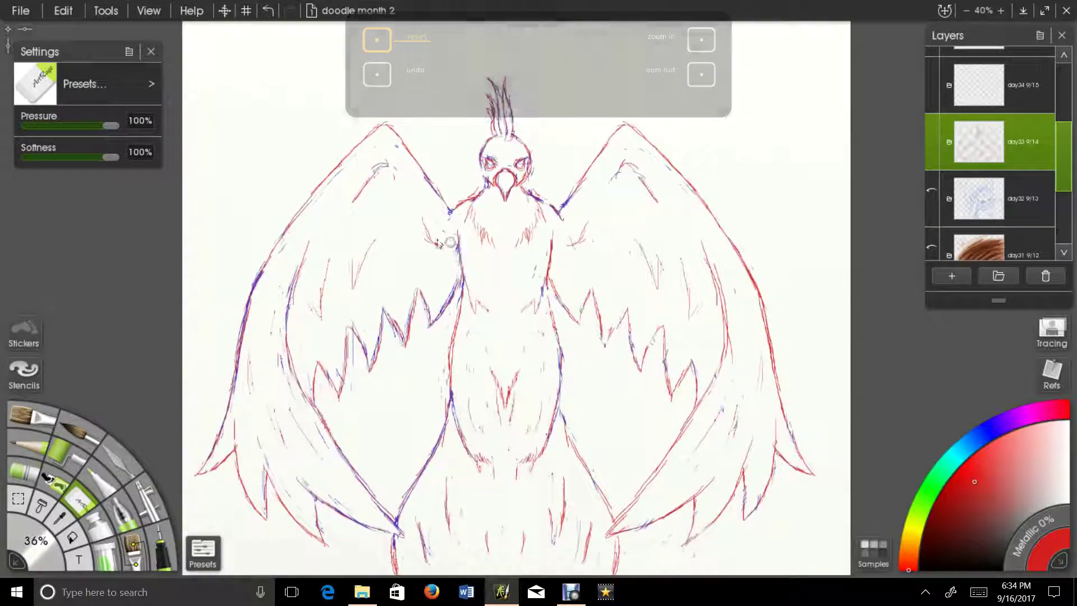
{"action": "left_click", "coordinate": [25, 471]}
{"action": "left_click_drag", "start_coordinate": [280, 89], "coordinate": [276, 101]}
{"action": "mouse_move", "coordinate": [281, 53]}
{"action": "left_mouse_down"}
{"action": "mouse_move", "coordinate": [306, 46]}
{"action": "mouse_move", "coordinate": [276, 136]}
{"action": "mouse_move", "coordinate": [340, 84]}
{"action": "left_mouse_up"}
{"action": "left_click_drag", "start_coordinate": [334, 97], "coordinate": [319, 137]}
- Hide the day33 9/14 layer and erase the second digit of the day number on the title layer
{"action": "left_click", "coordinate": [932, 142]}
{"action": "mouse_move", "coordinate": [1064, 190]}
{"action": "left_mouse_down"}
{"action": "mouse_move", "coordinate": [1063, 164]}
{"action": "mouse_move", "coordinate": [964, 94]}
{"action": "left_mouse_up"}
{"action": "left_click_drag", "start_coordinate": [454, 288], "coordinate": [463, 293]}
{"action": "left_click", "coordinate": [81, 501]}
{"action": "left_click", "coordinate": [512, 442]}
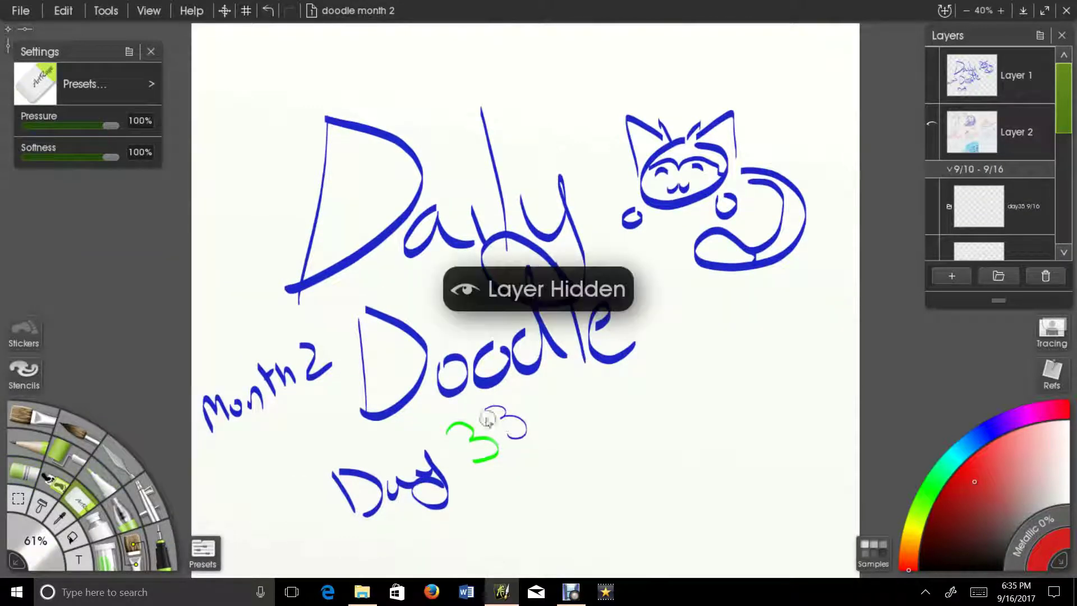
{"action": "left_click", "coordinate": [979, 84]}
{"action": "mouse_move", "coordinate": [488, 421]}
{"action": "left_mouse_down"}
{"action": "mouse_move", "coordinate": [526, 435]}
{"action": "mouse_move", "coordinate": [512, 415]}
{"action": "left_mouse_up"}
- Write a new second digit for day 34 on the title layer and hide that layer
{"action": "left_click", "coordinate": [158, 559]}
{"action": "left_click_drag", "start_coordinate": [506, 401], "coordinate": [516, 431]}
{"action": "left_click", "coordinate": [932, 67]}
- Make day34 9/15 the active layer and switch to the wax crayon
{"action": "left_click_drag", "start_coordinate": [1065, 99], "coordinate": [1064, 132]}
{"action": "left_click", "coordinate": [993, 164]}
{"action": "key", "text": "c"}
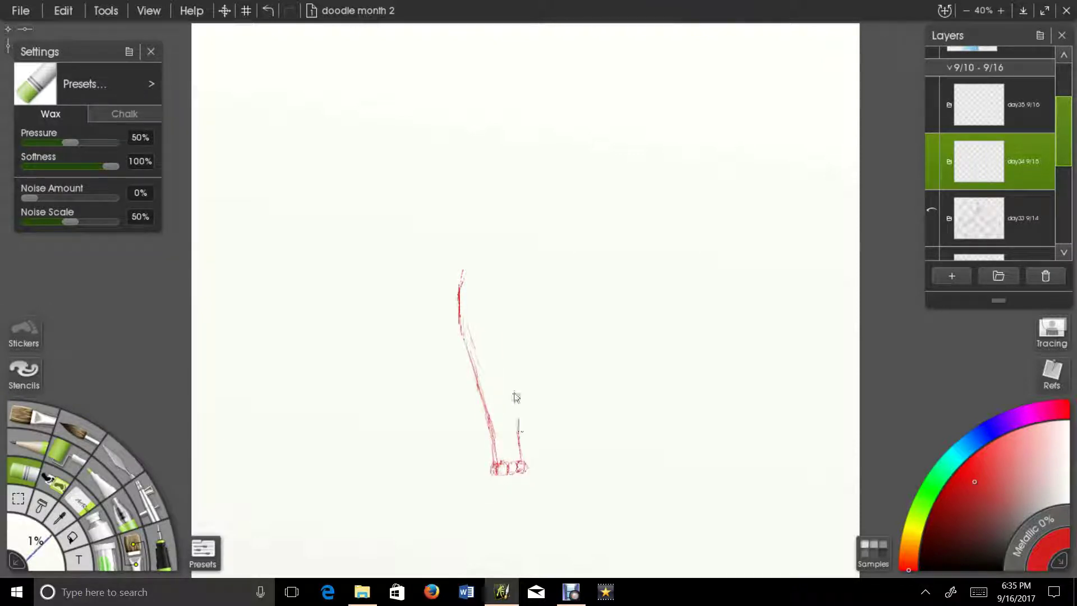
{"action": "left_click_drag", "start_coordinate": [482, 289], "coordinate": [504, 357]}
{"action": "left_click_drag", "start_coordinate": [496, 328], "coordinate": [519, 378]}
{"action": "left_click_drag", "start_coordinate": [505, 337], "coordinate": [524, 380]}
{"action": "left_click_drag", "start_coordinate": [543, 297], "coordinate": [545, 323]}
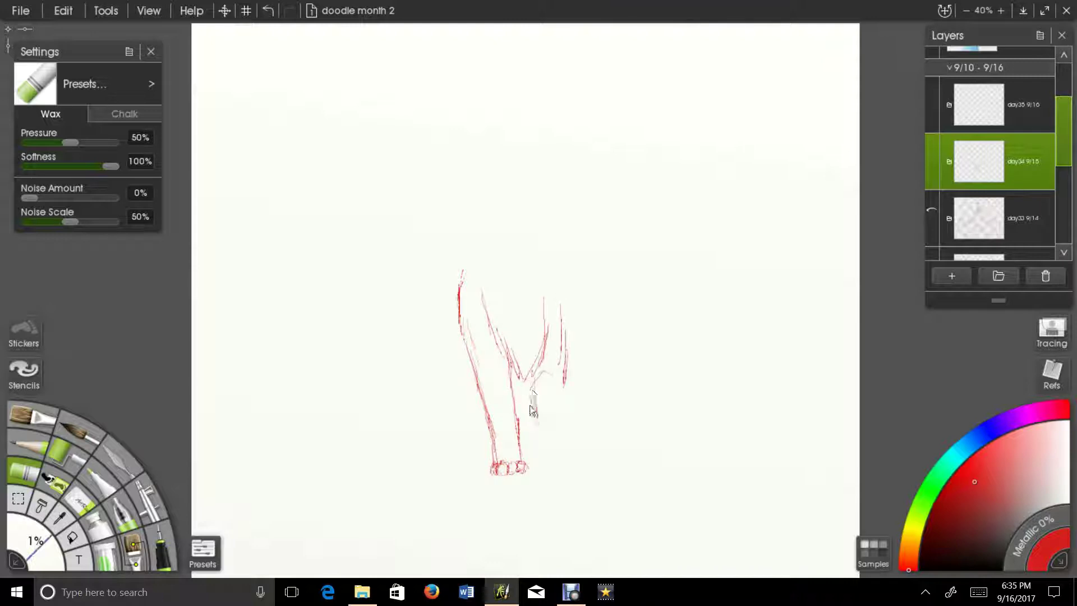
{"action": "left_click_drag", "start_coordinate": [533, 383], "coordinate": [540, 421]}
{"action": "left_click_drag", "start_coordinate": [538, 416], "coordinate": [561, 405]}
{"action": "left_click_drag", "start_coordinate": [562, 306], "coordinate": [565, 384]}
{"action": "left_click", "coordinate": [80, 501]}
{"action": "mouse_move", "coordinate": [493, 457]}
{"action": "left_mouse_down"}
{"action": "mouse_move", "coordinate": [459, 310]}
{"action": "mouse_move", "coordinate": [557, 308]}
{"action": "mouse_move", "coordinate": [550, 415]}
{"action": "left_mouse_up"}
- Sketch the curved sides of a sitting animal's body and its bent hind legs in red
{"action": "left_click", "coordinate": [50, 460]}
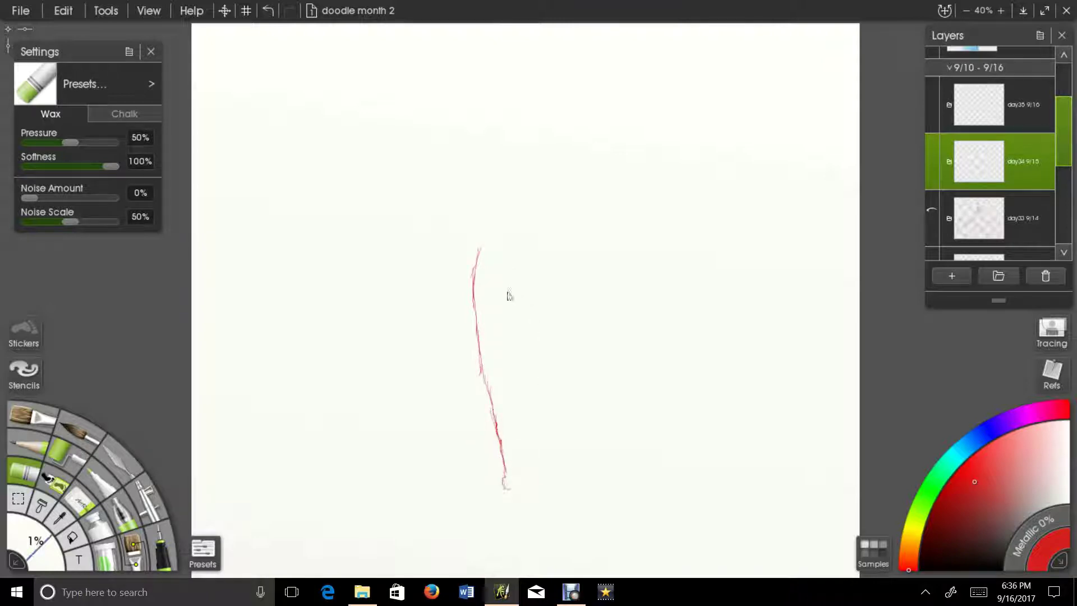
{"action": "mouse_move", "coordinate": [520, 398]}
{"action": "left_mouse_down"}
{"action": "mouse_move", "coordinate": [522, 436]}
{"action": "mouse_move", "coordinate": [512, 404]}
{"action": "mouse_move", "coordinate": [519, 343]}
{"action": "left_mouse_up"}
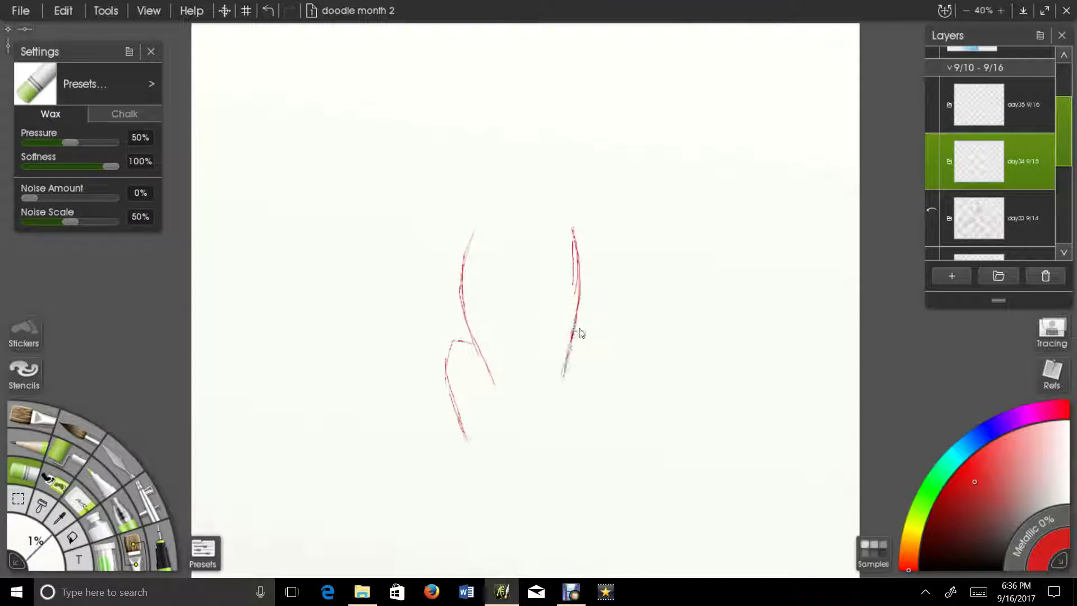
{"action": "left_click_drag", "start_coordinate": [601, 347], "coordinate": [589, 418]}
- Sketch a bushy tail wrapping in front of the feet and ending in a pointed tip
{"action": "left_click_drag", "start_coordinate": [482, 441], "coordinate": [559, 444]}
{"action": "left_click_drag", "start_coordinate": [547, 445], "coordinate": [577, 460]}
{"action": "left_click_drag", "start_coordinate": [409, 453], "coordinate": [431, 497]}
{"action": "left_click_drag", "start_coordinate": [424, 486], "coordinate": [491, 500]}
{"action": "left_click_drag", "start_coordinate": [567, 449], "coordinate": [600, 480]}
{"action": "left_click_drag", "start_coordinate": [522, 487], "coordinate": [601, 482]}
- Sketch the front legs meeting between the knees and a head with pointed ears, cheek fur, eyes and muzzle
{"action": "left_click_drag", "start_coordinate": [590, 415], "coordinate": [572, 449]}
{"action": "left_click_drag", "start_coordinate": [494, 315], "coordinate": [560, 404]}
{"action": "mouse_move", "coordinate": [522, 436]}
{"action": "left_mouse_down"}
{"action": "mouse_move", "coordinate": [540, 377]}
{"action": "mouse_move", "coordinate": [542, 394]}
{"action": "left_mouse_up"}
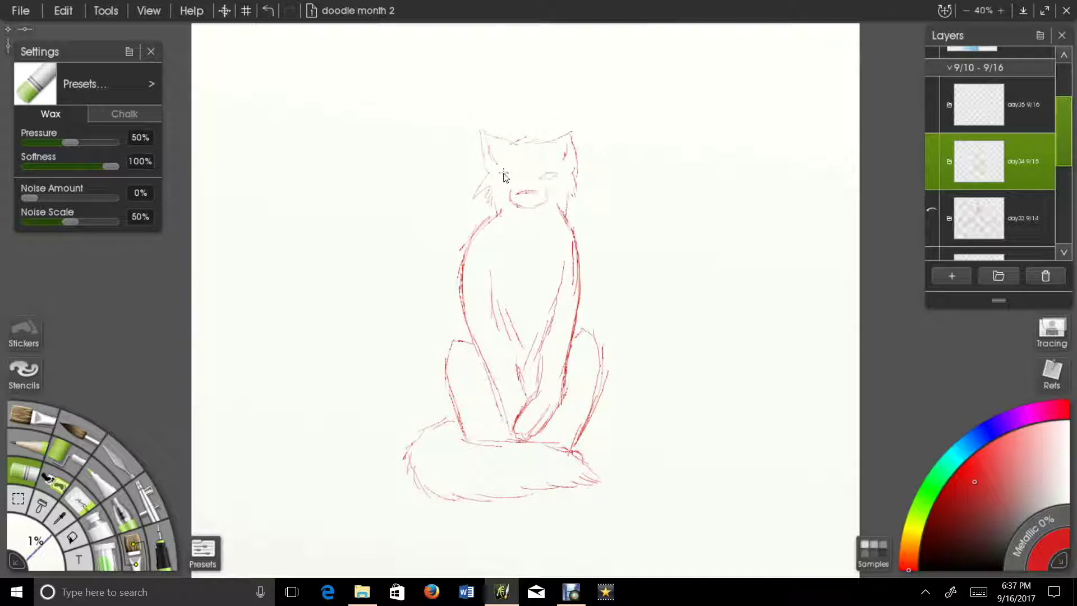
- Switch the colour to blue and draw the nose, mouth, curved muzzle and slanted eyes over the red face sketch
{"action": "scroll", "coordinate": [507, 176], "scroll_direction": "up", "scroll_amount": 3}
{"action": "left_click", "coordinate": [986, 432]}
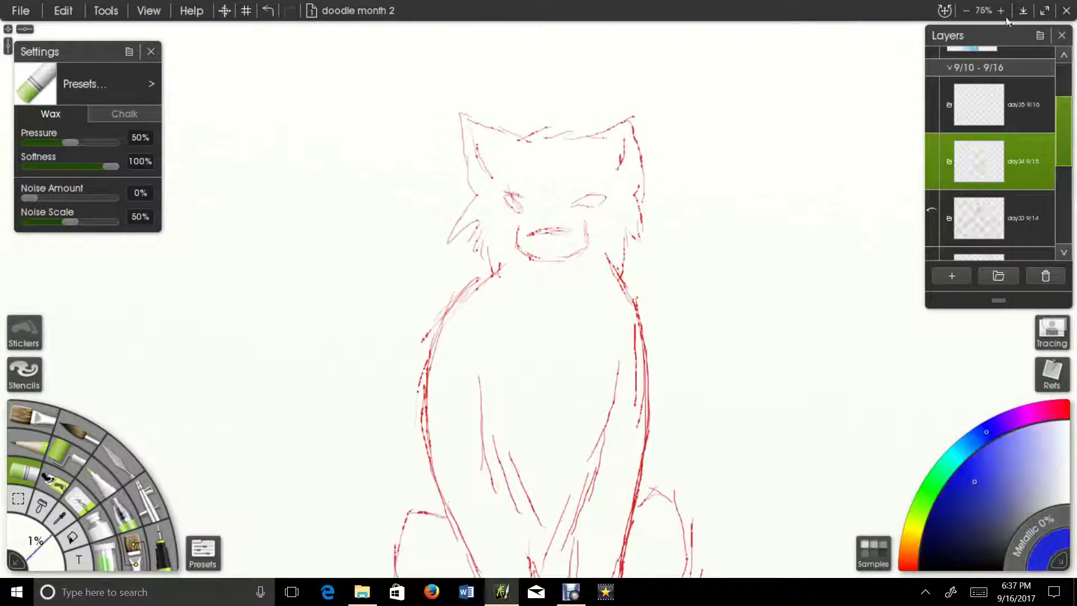
{"action": "scroll", "coordinate": [538, 160], "scroll_direction": "up", "scroll_amount": 5}
{"action": "left_click_drag", "start_coordinate": [534, 157], "coordinate": [571, 160]}
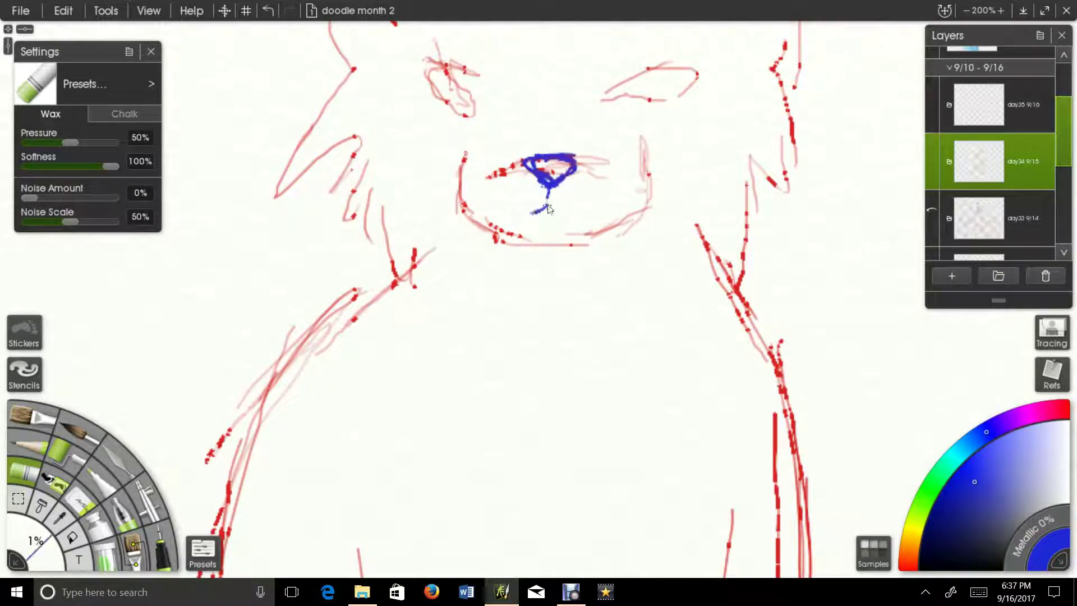
{"action": "left_click_drag", "start_coordinate": [620, 191], "coordinate": [519, 241]}
{"action": "left_click_drag", "start_coordinate": [485, 160], "coordinate": [510, 238]}
{"action": "left_click_drag", "start_coordinate": [624, 155], "coordinate": [623, 197]}
{"action": "left_click_drag", "start_coordinate": [564, 124], "coordinate": [586, 191]}
{"action": "left_click_drag", "start_coordinate": [556, 181], "coordinate": [574, 184]}
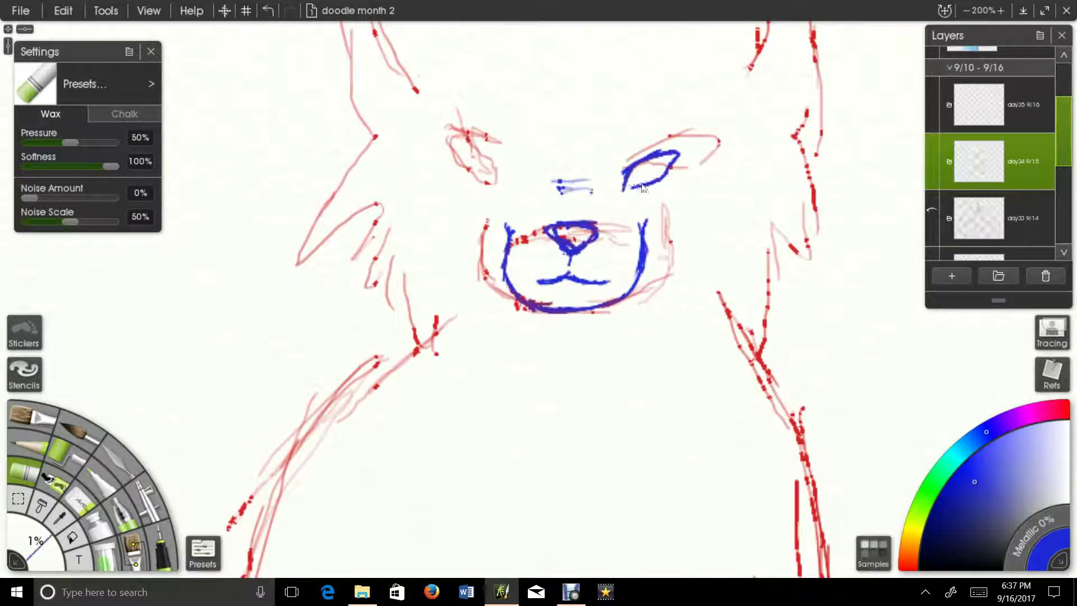
{"action": "left_click_drag", "start_coordinate": [516, 192], "coordinate": [534, 218]}
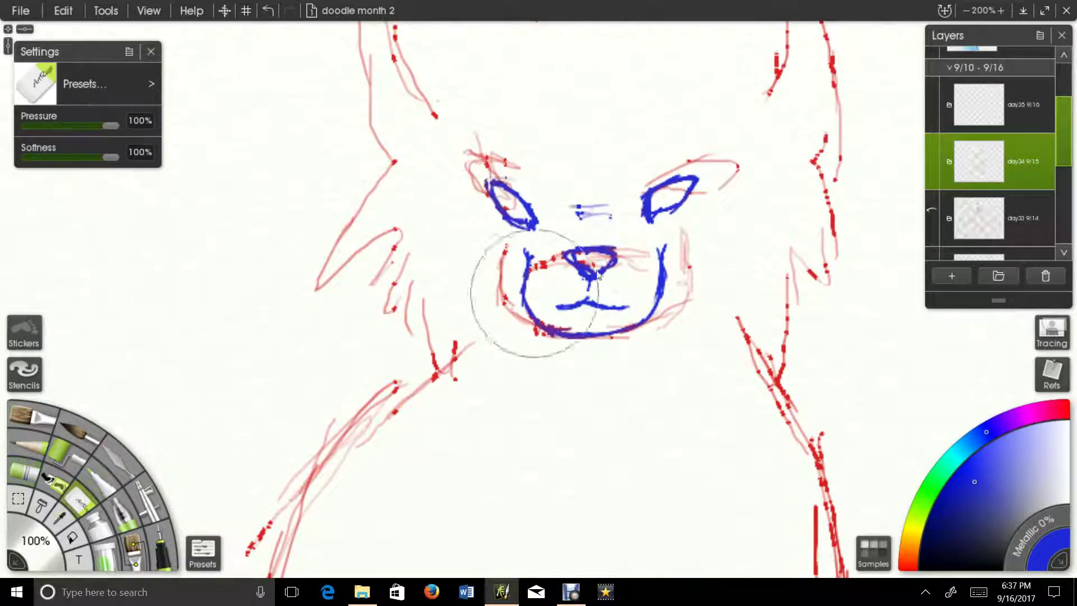
- Erase the first face features and redraw a wider nose, short mouth, curved jaw and two slanted eyes in blue
{"action": "left_click_drag", "start_coordinate": [574, 243], "coordinate": [727, 209]}
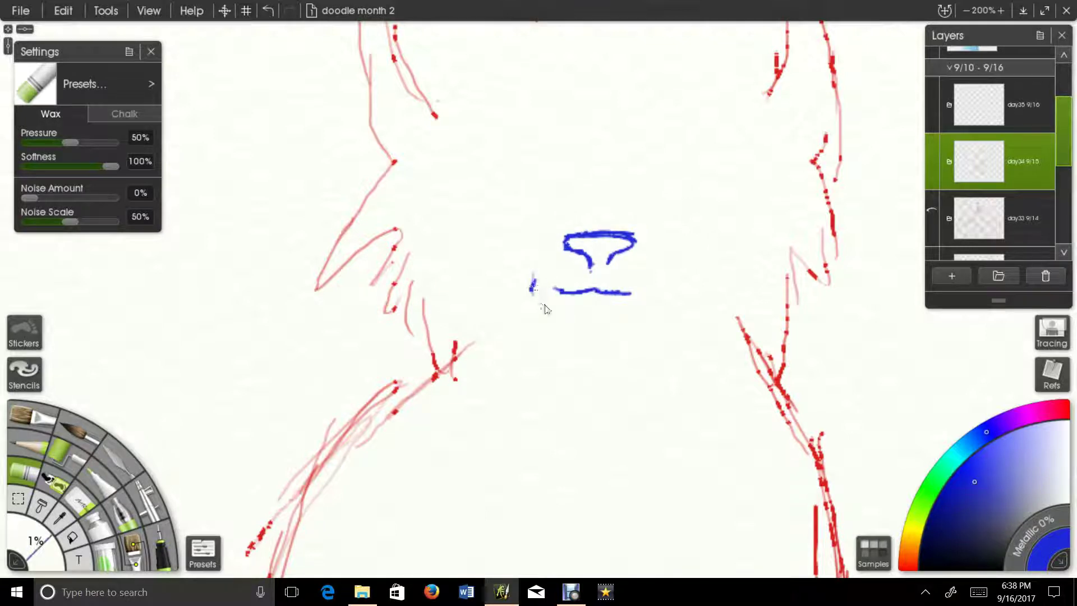
{"action": "left_click_drag", "start_coordinate": [542, 296], "coordinate": [596, 329]}
{"action": "left_click_drag", "start_coordinate": [665, 278], "coordinate": [608, 325]}
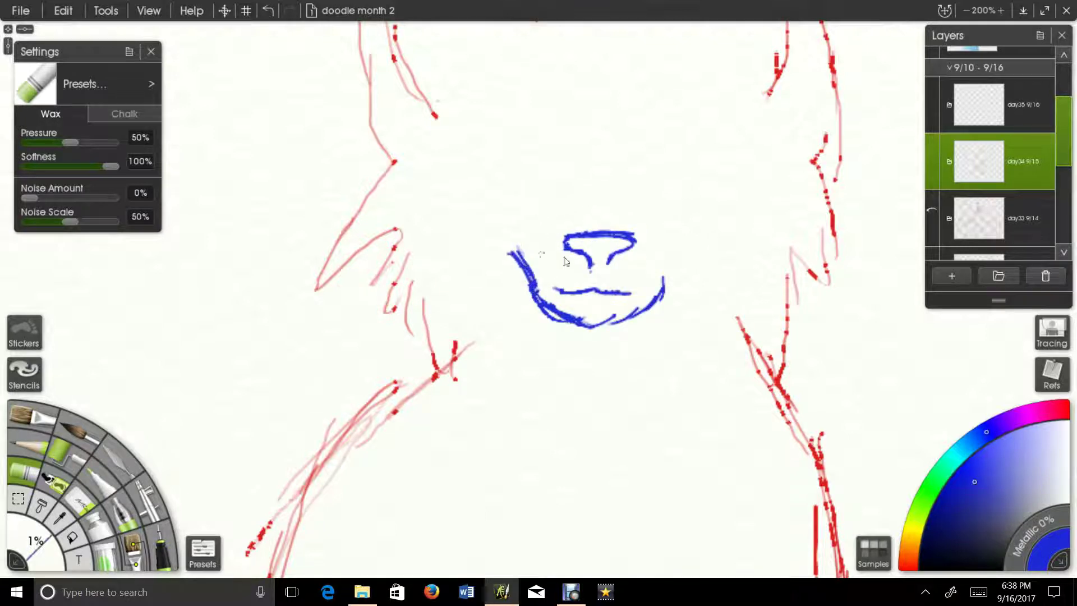
{"action": "mouse_move", "coordinate": [661, 197]}
{"action": "left_mouse_down"}
{"action": "mouse_move", "coordinate": [717, 168]}
{"action": "mouse_move", "coordinate": [660, 203]}
{"action": "left_mouse_up"}
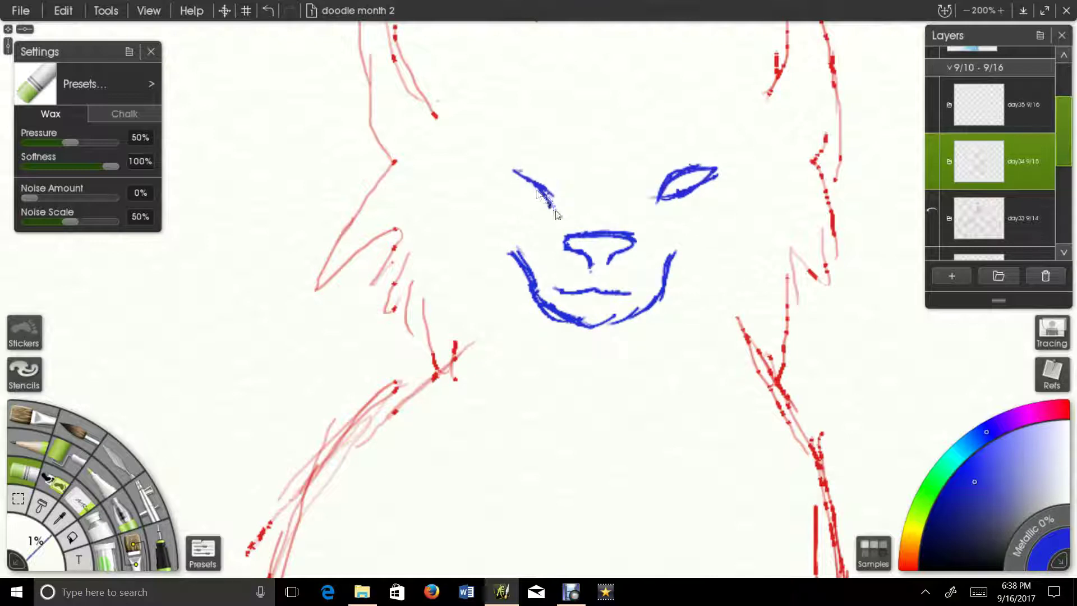
{"action": "left_click_drag", "start_coordinate": [510, 175], "coordinate": [555, 217]}
{"action": "mouse_move", "coordinate": [555, 218]}
{"action": "left_mouse_down"}
{"action": "mouse_move", "coordinate": [531, 188]}
{"action": "mouse_move", "coordinate": [641, 157]}
{"action": "mouse_move", "coordinate": [689, 255]}
{"action": "left_mouse_up"}
- Erase the face features and outline a narrower head in blue with pointed ears and shaggy cheek fur
{"action": "left_click", "coordinate": [79, 501]}
{"action": "left_click", "coordinate": [24, 473]}
{"action": "left_click_drag", "start_coordinate": [650, 59], "coordinate": [601, 123]}
{"action": "mouse_move", "coordinate": [496, 129]}
{"action": "left_mouse_down"}
{"action": "mouse_move", "coordinate": [709, 76]}
{"action": "mouse_move", "coordinate": [782, 225]}
{"action": "mouse_move", "coordinate": [749, 266]}
{"action": "left_mouse_up"}
{"action": "mouse_move", "coordinate": [503, 128]}
{"action": "left_mouse_down"}
{"action": "mouse_move", "coordinate": [389, 107]}
{"action": "mouse_move", "coordinate": [387, 404]}
{"action": "mouse_move", "coordinate": [446, 448]}
{"action": "left_mouse_up"}
{"action": "mouse_move", "coordinate": [718, 214]}
{"action": "left_mouse_down"}
{"action": "mouse_move", "coordinate": [706, 301]}
{"action": "mouse_move", "coordinate": [617, 388]}
{"action": "left_mouse_up"}
{"action": "key", "text": "ctrl+z"}
- Draw the nose and a narrow slanted eye on each side of it inside the new head outline
{"action": "left_click_drag", "start_coordinate": [483, 259], "coordinate": [539, 252]}
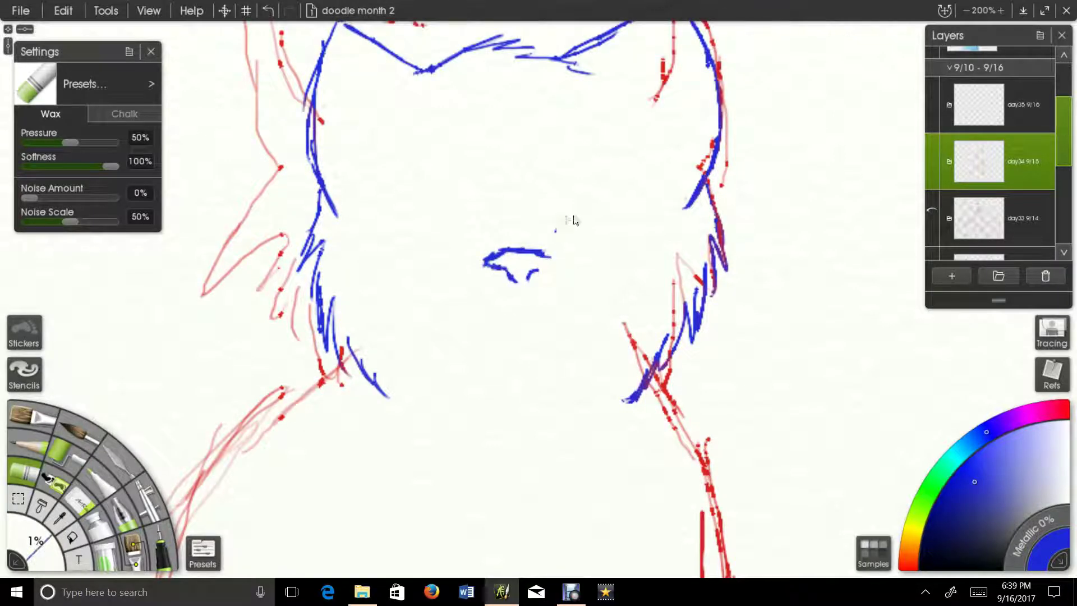
{"action": "left_click_drag", "start_coordinate": [476, 241], "coordinate": [427, 230]}
{"action": "key", "text": "ctrl+z"}
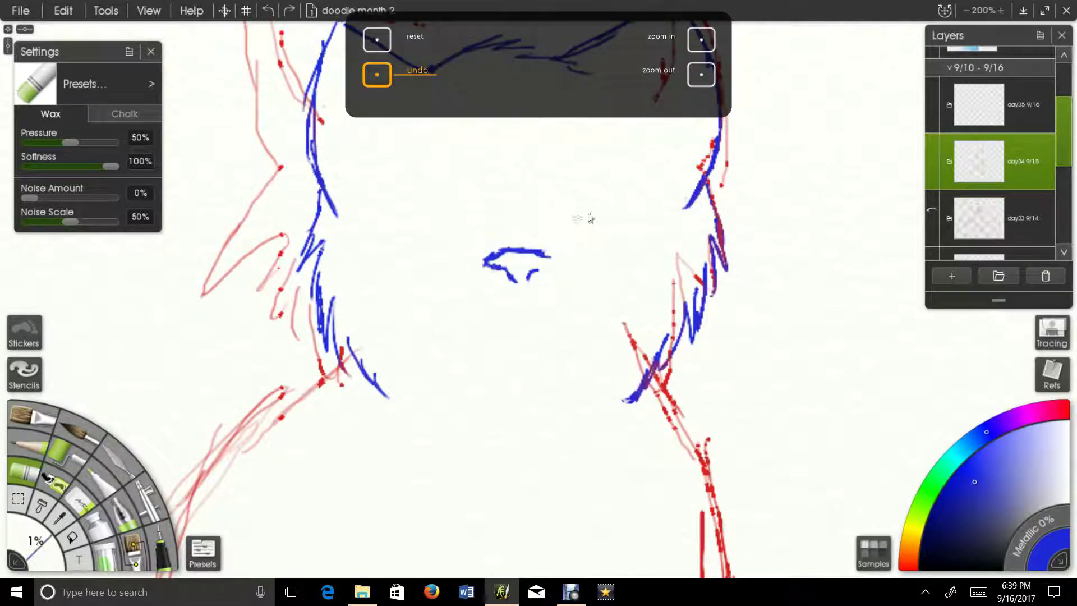
{"action": "left_click_drag", "start_coordinate": [589, 217], "coordinate": [623, 208]}
{"action": "mouse_move", "coordinate": [466, 243]}
{"action": "left_mouse_down"}
{"action": "mouse_move", "coordinate": [404, 216]}
{"action": "mouse_move", "coordinate": [441, 233]}
{"action": "left_mouse_up"}
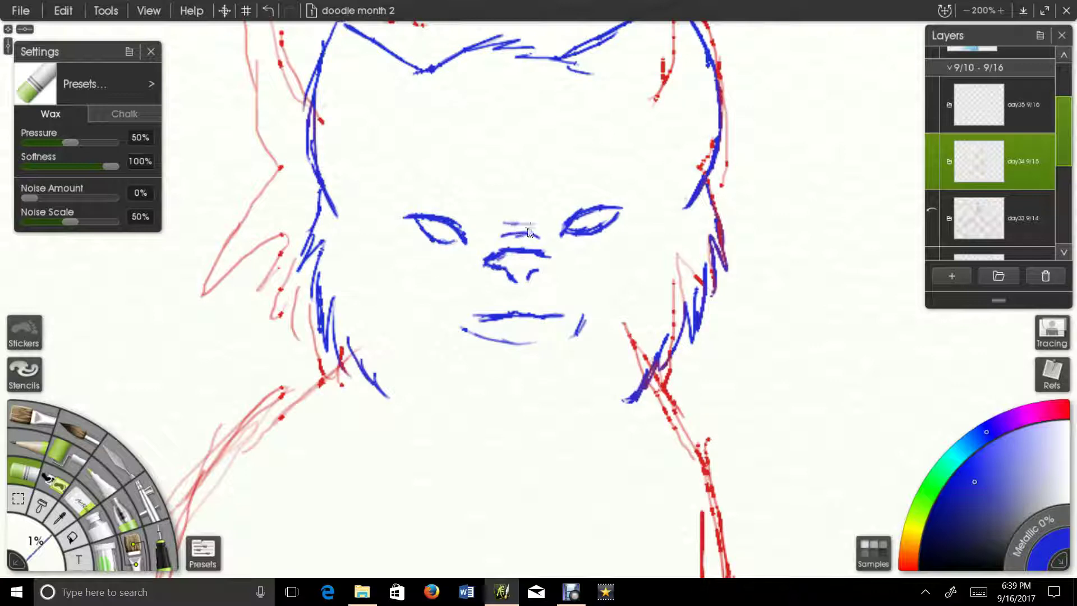
- Undo the loose strokes around the chin and draw a rounded chin under the mouth with curved muzzle sides
{"action": "key", "text": "ctrl+z"}
{"action": "key", "text": "ctrl+z"}
{"action": "key", "text": "ctrl+z"}
{"action": "key", "text": "ctrl+z"}
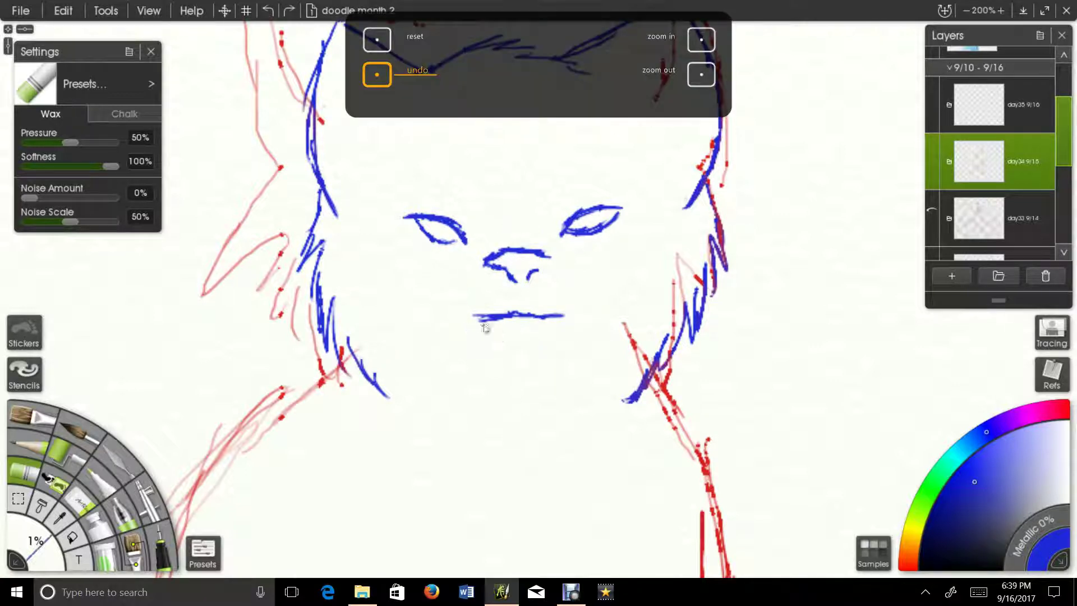
{"action": "left_click_drag", "start_coordinate": [483, 322], "coordinate": [560, 320]}
{"action": "left_click_drag", "start_coordinate": [479, 249], "coordinate": [485, 318]}
{"action": "left_click_drag", "start_coordinate": [558, 247], "coordinate": [575, 304]}
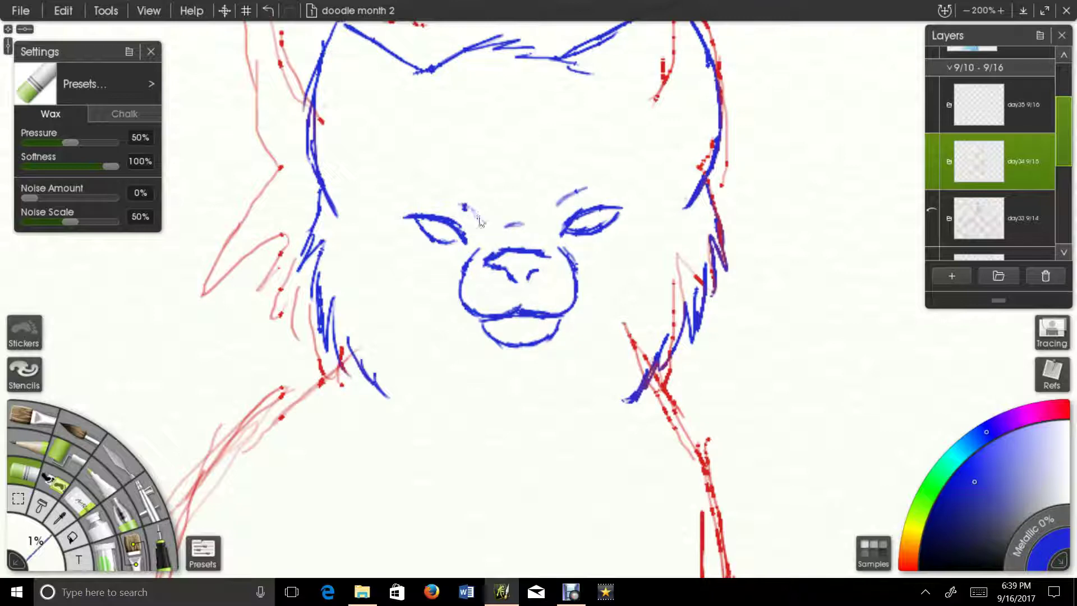
- Lasso the eyes and muzzle, and transform them slightly larger to fill more of the head
{"action": "left_click", "coordinate": [17, 501]}
{"action": "left_click_drag", "start_coordinate": [432, 178], "coordinate": [595, 163]}
{"action": "left_click", "coordinate": [226, 10]}
{"action": "left_click", "coordinate": [460, 221]}
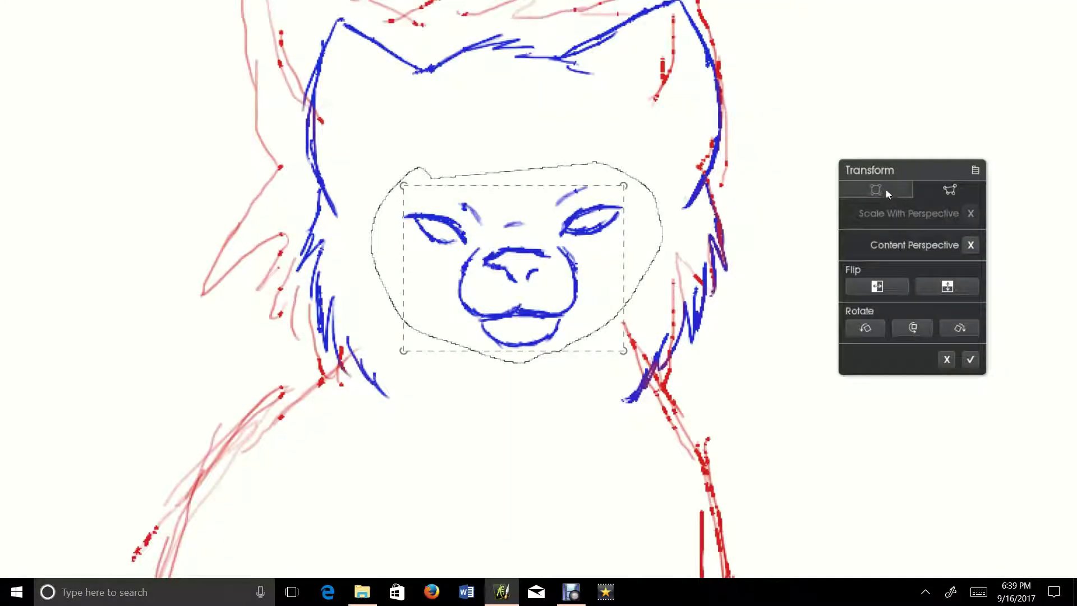
{"action": "left_click", "coordinate": [887, 191]}
{"action": "left_click_drag", "start_coordinate": [403, 186], "coordinate": [372, 161]}
{"action": "left_click_drag", "start_coordinate": [509, 274], "coordinate": [502, 284]}
{"action": "left_click_drag", "start_coordinate": [648, 172], "coordinate": [638, 180]}
{"action": "left_click_drag", "start_coordinate": [637, 265], "coordinate": [627, 265]}
{"action": "left_click_drag", "start_coordinate": [515, 180], "coordinate": [514, 163]}
{"action": "left_click_drag", "start_coordinate": [522, 257], "coordinate": [522, 248]}
{"action": "left_click_drag", "start_coordinate": [508, 156], "coordinate": [508, 163]}
{"action": "left_click", "coordinate": [970, 383]}
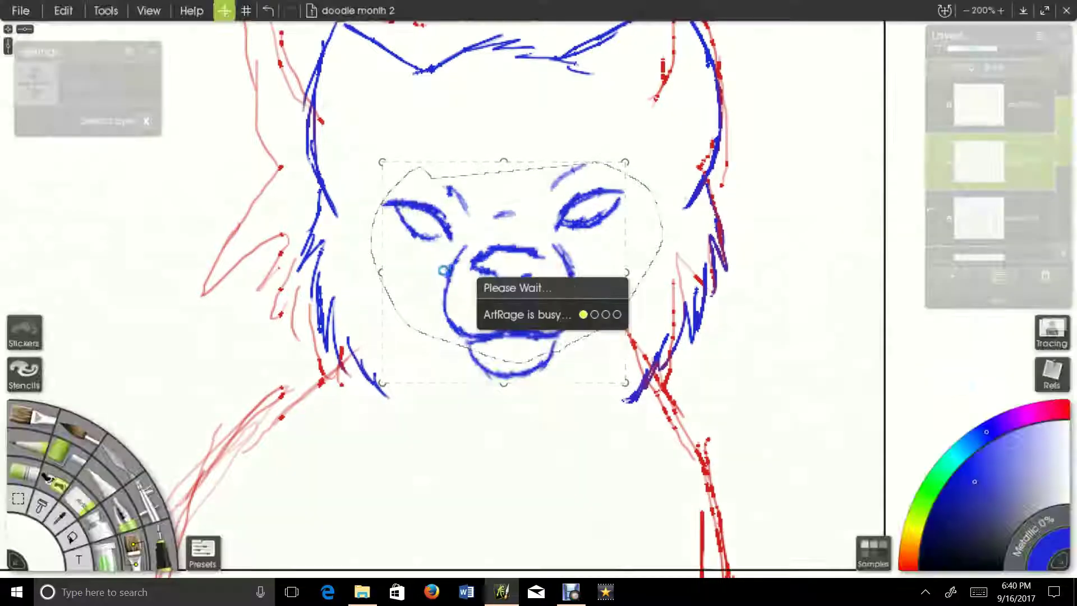
- Lasso only the muzzle, shift it slightly down from the eyes and widen it a little
{"action": "left_click", "coordinate": [967, 12]}
{"action": "left_click", "coordinate": [24, 500]}
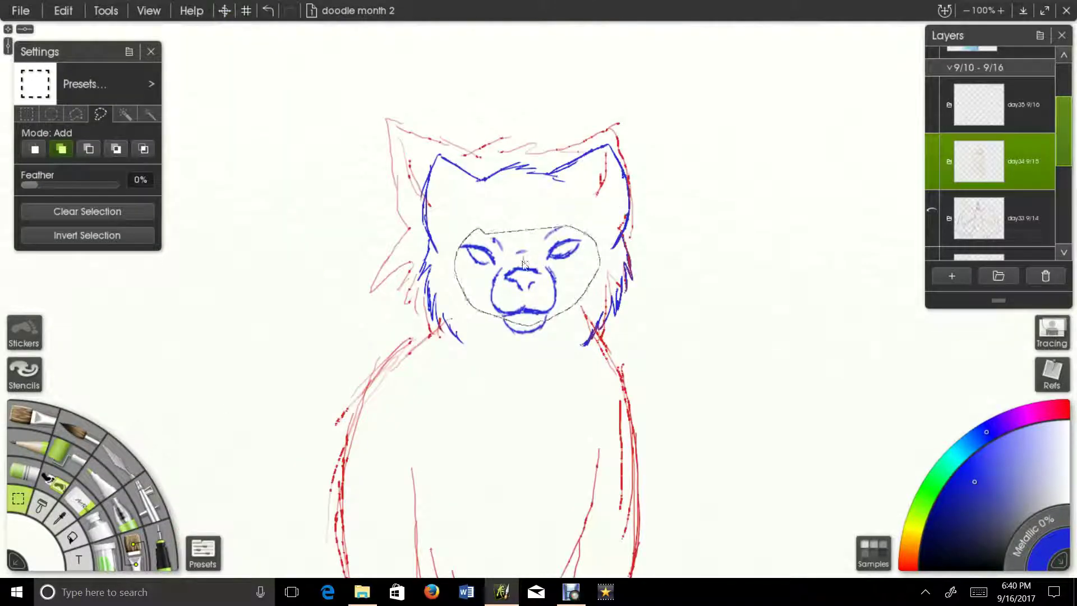
{"action": "left_click", "coordinate": [35, 149]}
{"action": "mouse_move", "coordinate": [566, 327]}
{"action": "left_mouse_down"}
{"action": "mouse_move", "coordinate": [511, 260]}
{"action": "mouse_move", "coordinate": [545, 347]}
{"action": "mouse_move", "coordinate": [483, 295]}
{"action": "left_mouse_up"}
{"action": "left_click", "coordinate": [225, 11]}
{"action": "left_click_drag", "start_coordinate": [512, 299], "coordinate": [513, 310]}
{"action": "left_click", "coordinate": [949, 189]}
{"action": "left_click_drag", "start_coordinate": [559, 277], "coordinate": [560, 273]}
{"action": "left_click_drag", "start_coordinate": [486, 277], "coordinate": [481, 277]}
{"action": "left_click", "coordinate": [971, 359]}
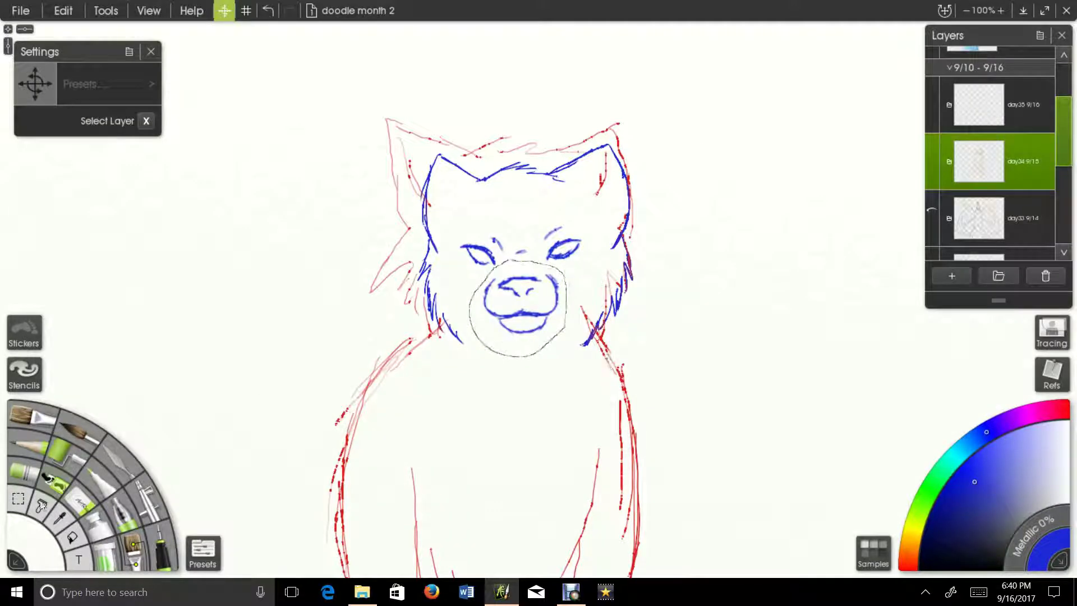
- Erase the stray marks between the eyes and the nose
{"action": "key", "text": "e"}
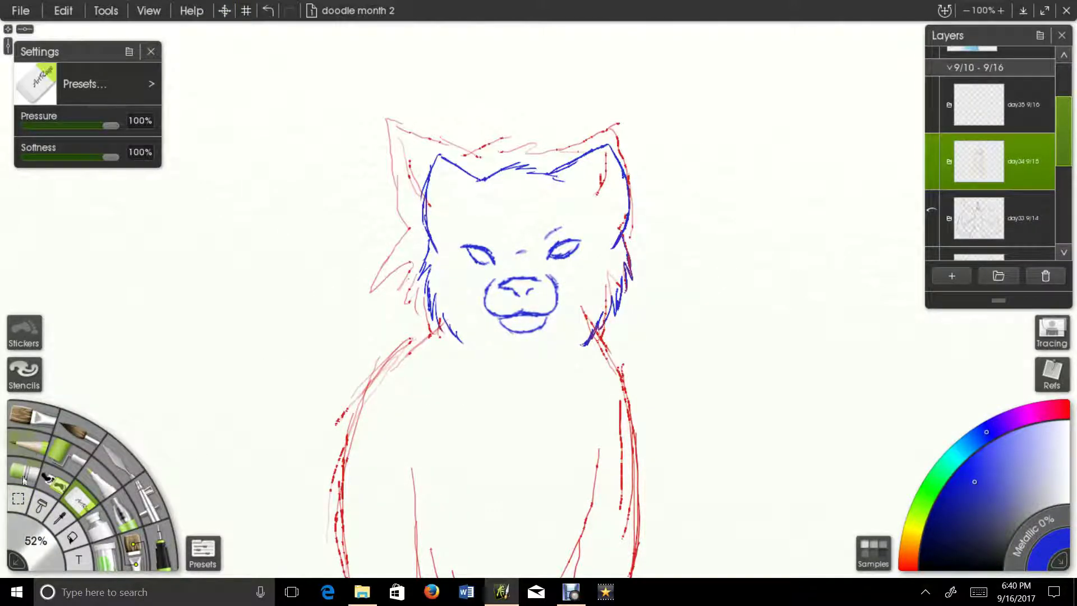
{"action": "key", "text": "c"}
{"action": "key", "text": "e"}
{"action": "mouse_move", "coordinate": [518, 262]}
{"action": "left_mouse_down"}
{"action": "mouse_move", "coordinate": [522, 251]}
{"action": "mouse_move", "coordinate": [486, 234]}
{"action": "left_mouse_up"}
- Draw the shoulders and both sides of the torso in blue down to the hips with the wax crayon
{"action": "key", "text": "c"}
{"action": "mouse_move", "coordinate": [438, 333]}
{"action": "left_mouse_down"}
{"action": "mouse_move", "coordinate": [431, 248]}
{"action": "mouse_move", "coordinate": [374, 376]}
{"action": "left_mouse_up"}
{"action": "left_click_drag", "start_coordinate": [390, 322], "coordinate": [387, 421]}
{"action": "left_click_drag", "start_coordinate": [392, 348], "coordinate": [354, 313]}
{"action": "mouse_move", "coordinate": [555, 210]}
{"action": "left_mouse_down"}
{"action": "mouse_move", "coordinate": [577, 242]}
{"action": "mouse_move", "coordinate": [605, 343]}
{"action": "left_mouse_up"}
{"action": "left_click_drag", "start_coordinate": [593, 314], "coordinate": [603, 431]}
{"action": "left_click_drag", "start_coordinate": [604, 367], "coordinate": [598, 485]}
{"action": "left_click_drag", "start_coordinate": [592, 486], "coordinate": [584, 523]}
- Outline the right-hand front leg in blue, bending inward to a rounded paw with toes
{"action": "left_click_drag", "start_coordinate": [527, 488], "coordinate": [541, 292]}
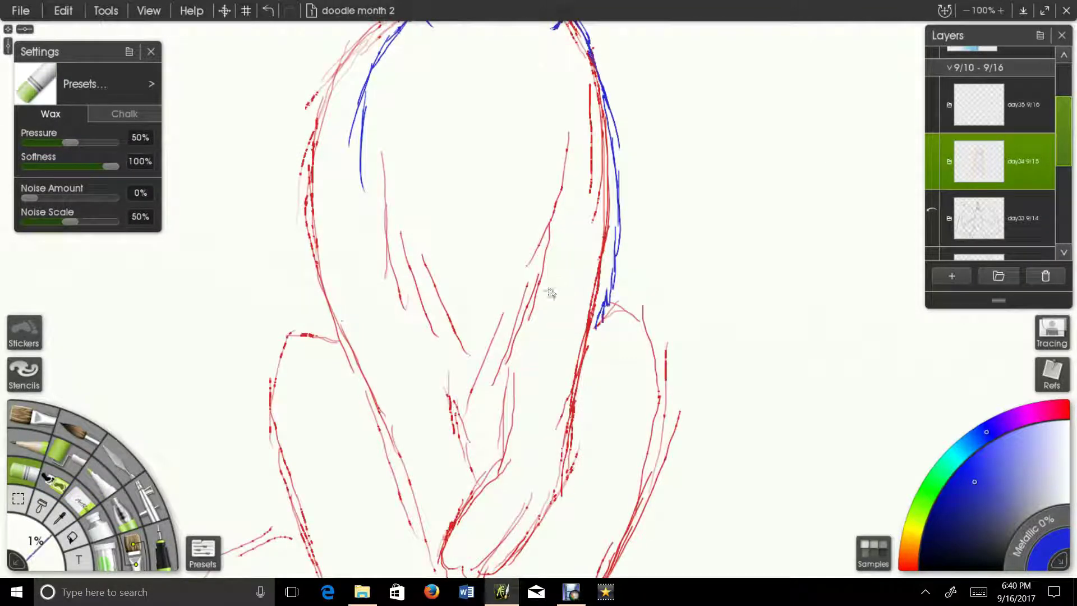
{"action": "mouse_move", "coordinate": [598, 324]}
{"action": "left_mouse_down"}
{"action": "mouse_move", "coordinate": [586, 426]}
{"action": "mouse_move", "coordinate": [538, 524]}
{"action": "mouse_move", "coordinate": [516, 543]}
{"action": "left_mouse_up"}
{"action": "mouse_move", "coordinate": [516, 347]}
{"action": "left_mouse_down"}
{"action": "mouse_move", "coordinate": [515, 457]}
{"action": "mouse_move", "coordinate": [492, 490]}
{"action": "left_mouse_up"}
{"action": "left_click_drag", "start_coordinate": [488, 440], "coordinate": [521, 341]}
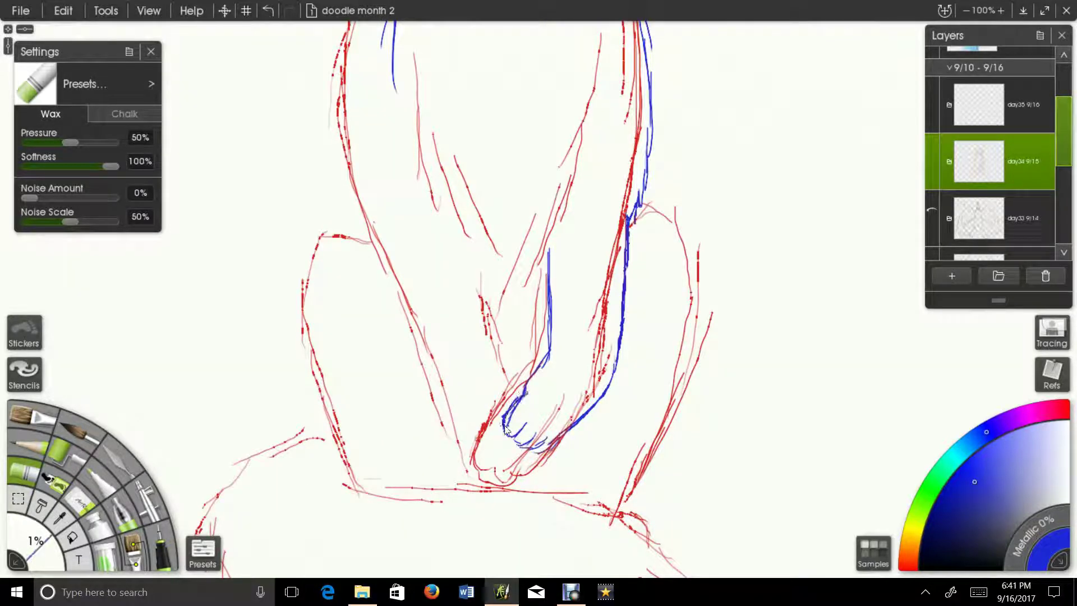
{"action": "left_click_drag", "start_coordinate": [563, 238], "coordinate": [558, 354]}
{"action": "mouse_move", "coordinate": [580, 207]}
{"action": "left_mouse_down"}
{"action": "mouse_move", "coordinate": [565, 334]}
{"action": "mouse_move", "coordinate": [534, 397]}
{"action": "left_mouse_up"}
- Outline the left-hand front leg in blue, running from the chest down behind the other paw to the tail
{"action": "left_click_drag", "start_coordinate": [414, 283], "coordinate": [497, 442]}
{"action": "left_click_drag", "start_coordinate": [483, 366], "coordinate": [511, 426]}
{"action": "left_click_drag", "start_coordinate": [410, 216], "coordinate": [405, 341]}
{"action": "left_click_drag", "start_coordinate": [402, 279], "coordinate": [456, 533]}
{"action": "left_click_drag", "start_coordinate": [455, 529], "coordinate": [429, 373]}
{"action": "left_click_drag", "start_coordinate": [425, 371], "coordinate": [448, 470]}
{"action": "left_click_drag", "start_coordinate": [503, 395], "coordinate": [464, 375]}
- Outline the right-hand bent hind leg in blue from the hip over the knee to the tail
{"action": "left_click_drag", "start_coordinate": [576, 290], "coordinate": [514, 301]}
{"action": "left_click_drag", "start_coordinate": [543, 216], "coordinate": [561, 233]}
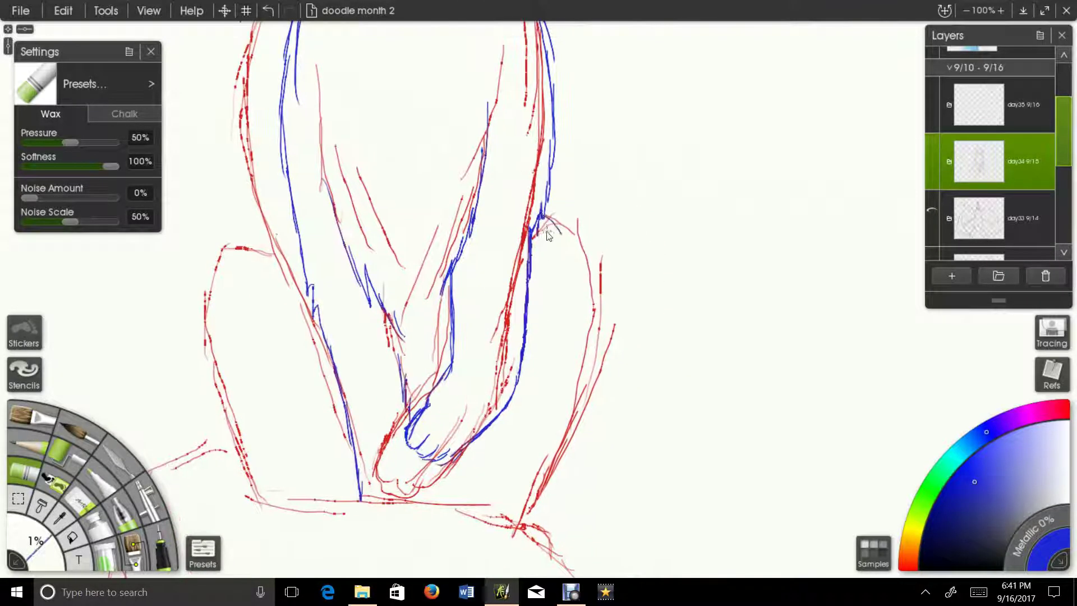
{"action": "left_click_drag", "start_coordinate": [589, 301], "coordinate": [589, 350]}
{"action": "mouse_move", "coordinate": [592, 312]}
{"action": "left_mouse_down"}
{"action": "mouse_move", "coordinate": [536, 479]}
{"action": "mouse_move", "coordinate": [509, 522]}
{"action": "left_mouse_up"}
{"action": "left_click_drag", "start_coordinate": [476, 456], "coordinate": [462, 494]}
{"action": "mouse_move", "coordinate": [292, 250]}
{"action": "left_mouse_down"}
{"action": "mouse_move", "coordinate": [346, 285]}
{"action": "mouse_move", "coordinate": [289, 358]}
{"action": "left_mouse_up"}
{"action": "left_click_drag", "start_coordinate": [290, 308], "coordinate": [306, 447]}
{"action": "key", "text": "ctrl+z"}
{"action": "key", "text": "ctrl+z"}
{"action": "key", "text": "ctrl+z"}
{"action": "mouse_move", "coordinate": [355, 271]}
{"action": "left_mouse_down"}
{"action": "mouse_move", "coordinate": [312, 298]}
{"action": "mouse_move", "coordinate": [307, 386]}
{"action": "left_mouse_up"}
{"action": "key", "text": "ctrl+z"}
{"action": "left_click_drag", "start_coordinate": [306, 325], "coordinate": [366, 529]}
{"action": "key", "text": "ctrl+z"}
{"action": "key", "text": "ctrl+z"}
{"action": "key", "text": "ctrl+z"}
{"action": "mouse_move", "coordinate": [355, 274]}
{"action": "left_mouse_down"}
{"action": "mouse_move", "coordinate": [342, 271]}
{"action": "mouse_move", "coordinate": [316, 401]}
{"action": "left_mouse_up"}
{"action": "left_click_drag", "start_coordinate": [314, 337], "coordinate": [371, 528]}
{"action": "key", "text": "ctrl+z"}
{"action": "key", "text": "ctrl+z"}
{"action": "key", "text": "ctrl+z"}
- Outline the left-hand hind leg in blue, slightly inside its red sketch line
{"action": "mouse_move", "coordinate": [325, 266]}
{"action": "left_mouse_down"}
{"action": "mouse_move", "coordinate": [325, 449]}
{"action": "mouse_move", "coordinate": [341, 493]}
{"action": "left_mouse_up"}
{"action": "left_click_drag", "start_coordinate": [326, 478], "coordinate": [366, 545]}
{"action": "left_click_drag", "start_coordinate": [332, 430], "coordinate": [390, 202]}
- Outline the tail in blue, wrapping in front of the feet to a pointed tip, and add short strokes between the legs
{"action": "mouse_move", "coordinate": [394, 264]}
{"action": "left_mouse_down"}
{"action": "mouse_move", "coordinate": [315, 305]}
{"action": "mouse_move", "coordinate": [288, 356]}
{"action": "left_mouse_up"}
{"action": "left_click_drag", "start_coordinate": [299, 338], "coordinate": [337, 452]}
{"action": "left_click_drag", "start_coordinate": [399, 288], "coordinate": [505, 309]}
{"action": "mouse_move", "coordinate": [465, 309]}
{"action": "left_mouse_down"}
{"action": "mouse_move", "coordinate": [622, 326]}
{"action": "mouse_move", "coordinate": [713, 415]}
{"action": "left_mouse_up"}
{"action": "mouse_move", "coordinate": [330, 432]}
{"action": "left_mouse_down"}
{"action": "mouse_move", "coordinate": [405, 474]}
{"action": "mouse_move", "coordinate": [713, 416]}
{"action": "left_mouse_up"}
{"action": "left_click_drag", "start_coordinate": [521, 281], "coordinate": [496, 306]}
{"action": "left_click_drag", "start_coordinate": [482, 244], "coordinate": [496, 339]}
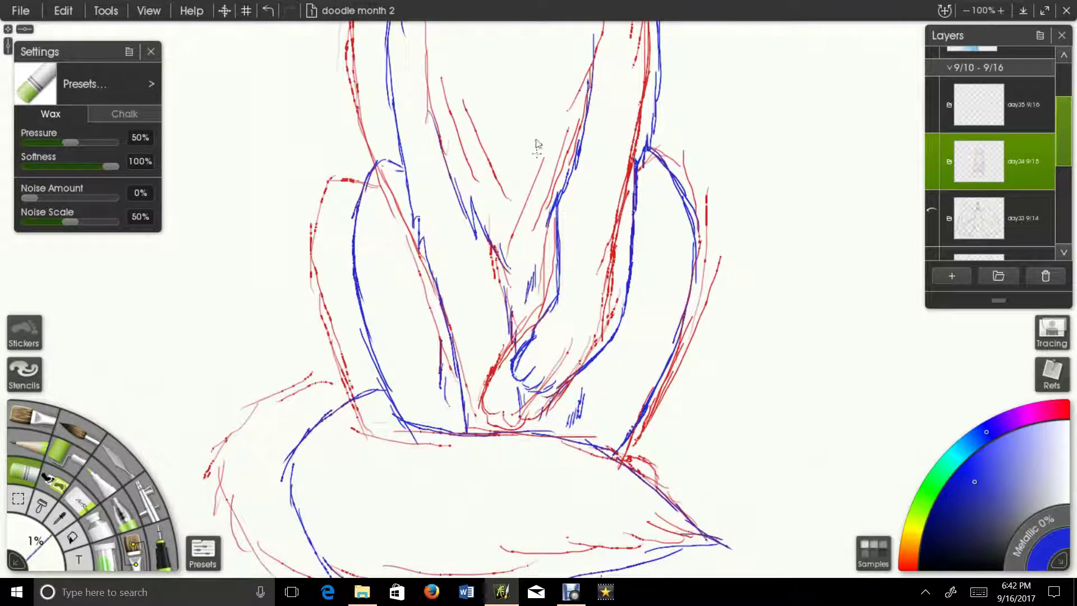
- Erase most of the leftover red construction lines around the blue head, torso, legs and tail
{"action": "left_click_drag", "start_coordinate": [529, 149], "coordinate": [526, 376]}
{"action": "left_click_drag", "start_coordinate": [522, 168], "coordinate": [519, 392]}
{"action": "left_click", "coordinate": [80, 501]}
{"action": "mouse_move", "coordinate": [393, 258]}
{"action": "left_mouse_down"}
{"action": "mouse_move", "coordinate": [393, 210]}
{"action": "mouse_move", "coordinate": [637, 133]}
{"action": "left_mouse_up"}
{"action": "scroll", "coordinate": [618, 277], "scroll_direction": "down", "scroll_amount": 10}
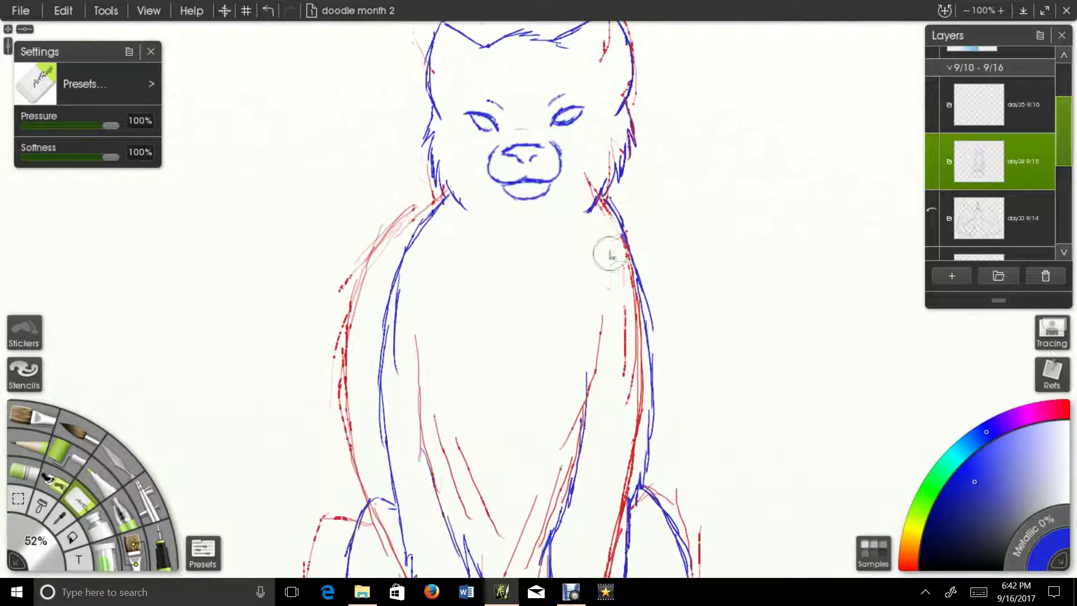
{"action": "left_click_drag", "start_coordinate": [537, 376], "coordinate": [562, 241]}
{"action": "mouse_move", "coordinate": [446, 250]}
{"action": "left_mouse_down"}
{"action": "mouse_move", "coordinate": [457, 318]}
{"action": "mouse_move", "coordinate": [413, 160]}
{"action": "left_mouse_up"}
{"action": "left_click_drag", "start_coordinate": [482, 340], "coordinate": [481, 204]}
{"action": "mouse_move", "coordinate": [483, 362]}
{"action": "left_mouse_down"}
{"action": "mouse_move", "coordinate": [488, 432]}
{"action": "mouse_move", "coordinate": [695, 174]}
{"action": "mouse_move", "coordinate": [634, 505]}
{"action": "left_mouse_up"}
{"action": "scroll", "coordinate": [422, 370], "scroll_direction": "up", "scroll_amount": 2}
{"action": "left_click_drag", "start_coordinate": [422, 369], "coordinate": [433, 425]}
{"action": "mouse_move", "coordinate": [405, 354]}
{"action": "left_mouse_down"}
{"action": "mouse_move", "coordinate": [449, 65]}
{"action": "mouse_move", "coordinate": [466, 55]}
{"action": "left_mouse_up"}
{"action": "mouse_move", "coordinate": [420, 397]}
{"action": "left_mouse_down"}
{"action": "mouse_move", "coordinate": [385, 543]}
{"action": "mouse_move", "coordinate": [399, 262]}
{"action": "left_mouse_up"}
{"action": "mouse_move", "coordinate": [387, 303]}
{"action": "left_mouse_down"}
{"action": "mouse_move", "coordinate": [347, 285]}
{"action": "mouse_move", "coordinate": [420, 494]}
{"action": "mouse_move", "coordinate": [649, 409]}
{"action": "mouse_move", "coordinate": [493, 365]}
{"action": "left_mouse_up"}
{"action": "scroll", "coordinate": [582, 289], "scroll_direction": "up", "scroll_amount": 4}
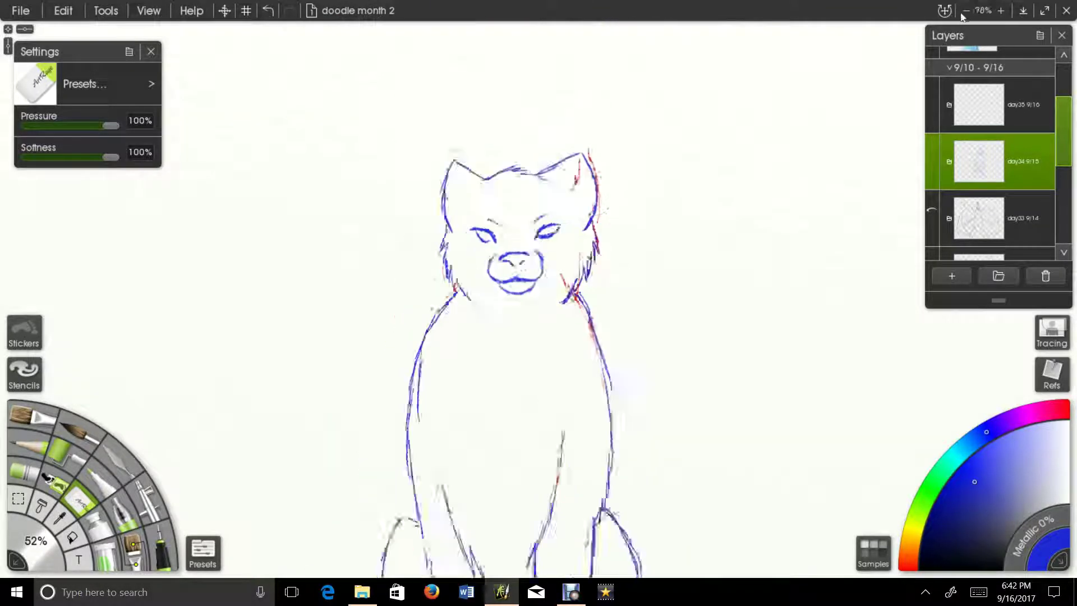
{"action": "left_click_drag", "start_coordinate": [582, 285], "coordinate": [585, 353]}
{"action": "left_click", "coordinate": [966, 11]}
{"action": "mouse_move", "coordinate": [601, 414]}
{"action": "left_mouse_down"}
{"action": "mouse_move", "coordinate": [575, 305]}
{"action": "mouse_move", "coordinate": [541, 303]}
{"action": "left_mouse_up"}
{"action": "left_click", "coordinate": [18, 499]}
{"action": "left_click_drag", "start_coordinate": [371, 260], "coordinate": [313, 203]}
{"action": "left_click", "coordinate": [224, 10]}
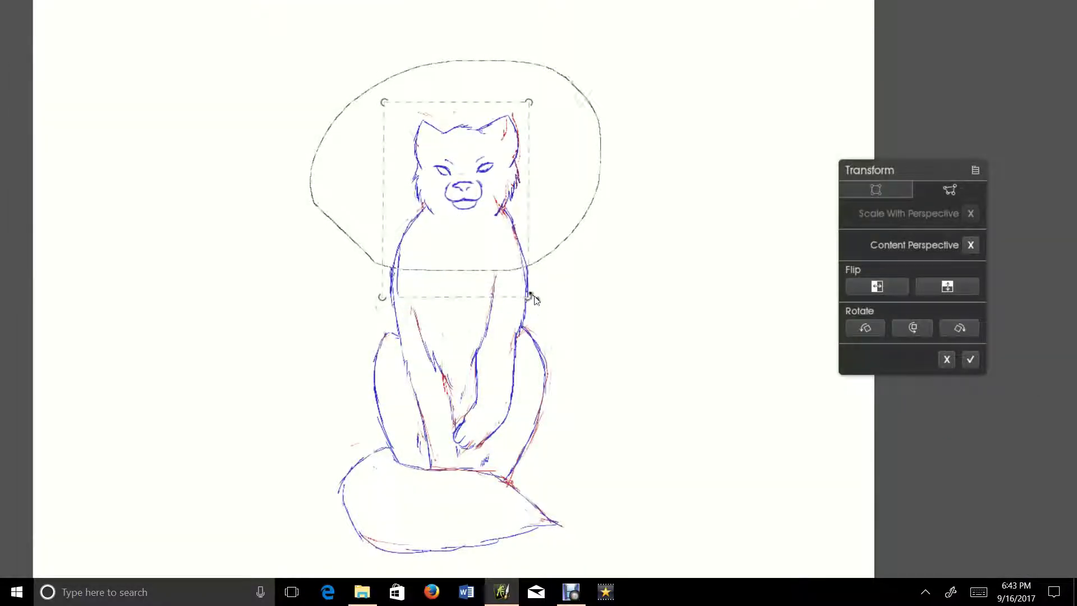
{"action": "left_click", "coordinate": [952, 363]}
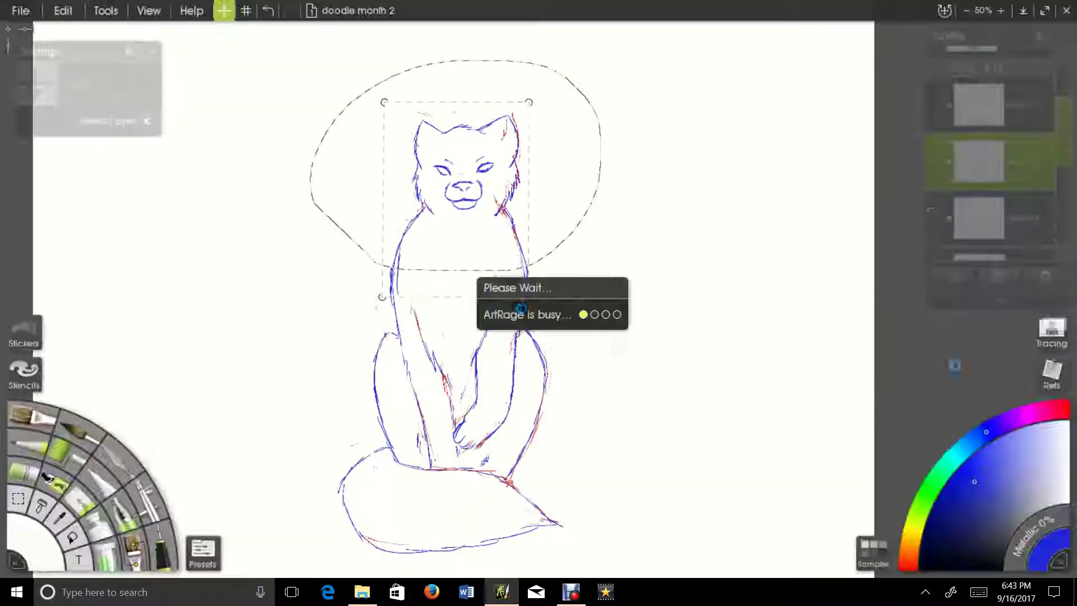
{"action": "left_click", "coordinate": [22, 500]}
{"action": "left_click", "coordinate": [339, 371]}
- Add short blue fur strokes along the chest and the inner edge of the right-hand front leg
{"action": "left_click", "coordinate": [24, 471]}
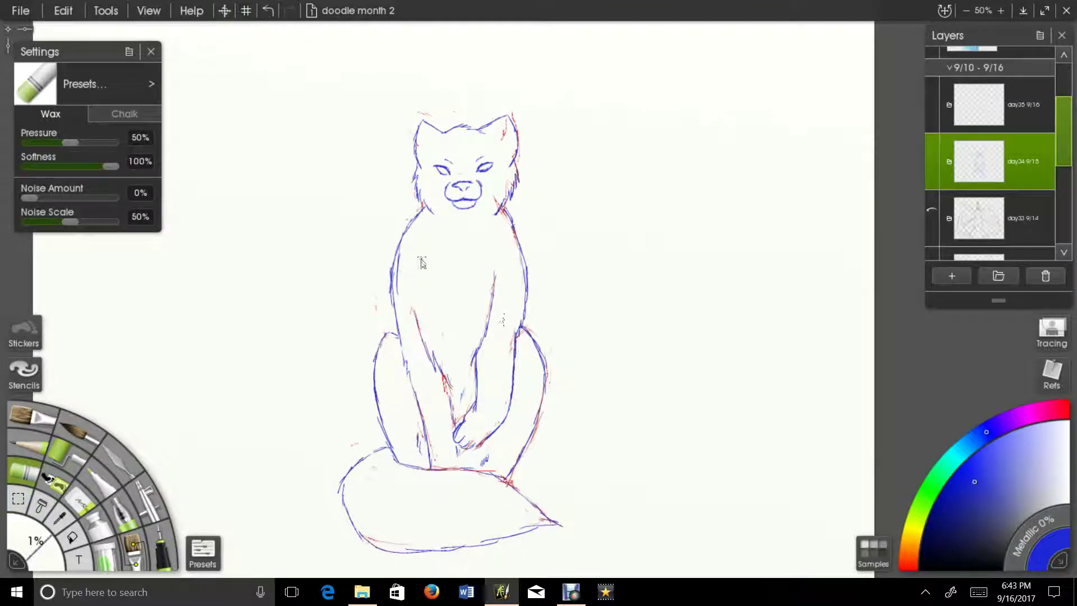
{"action": "left_click_drag", "start_coordinate": [502, 271], "coordinate": [502, 299]}
{"action": "left_click_drag", "start_coordinate": [499, 297], "coordinate": [480, 351]}
- Handwrite "Day 34" and "Woot" beside the animal's head and add a zigzag squiggle underneath
{"action": "left_click_drag", "start_coordinate": [373, 215], "coordinate": [446, 285]}
{"action": "mouse_move", "coordinate": [262, 184]}
{"action": "left_mouse_down"}
{"action": "mouse_move", "coordinate": [415, 208]}
{"action": "mouse_move", "coordinate": [408, 153]}
{"action": "mouse_move", "coordinate": [433, 138]}
{"action": "left_mouse_up"}
{"action": "key", "text": "ctrl+z"}
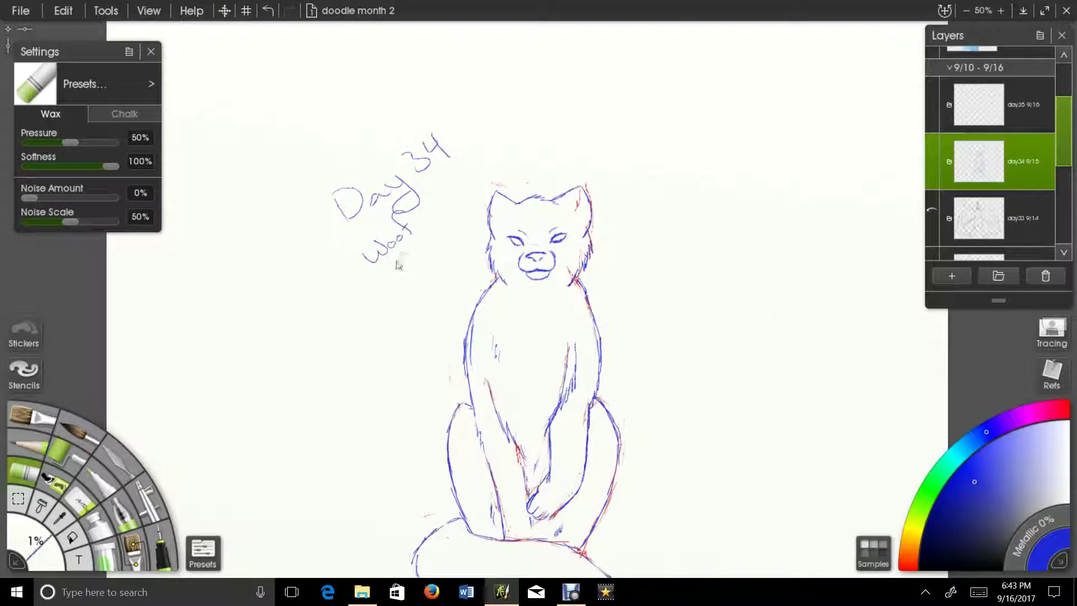
{"action": "left_click_drag", "start_coordinate": [384, 267], "coordinate": [408, 290]}
- Draw pupils inside both eyes and undo the last stroke
{"action": "left_click_drag", "start_coordinate": [584, 207], "coordinate": [512, 189]}
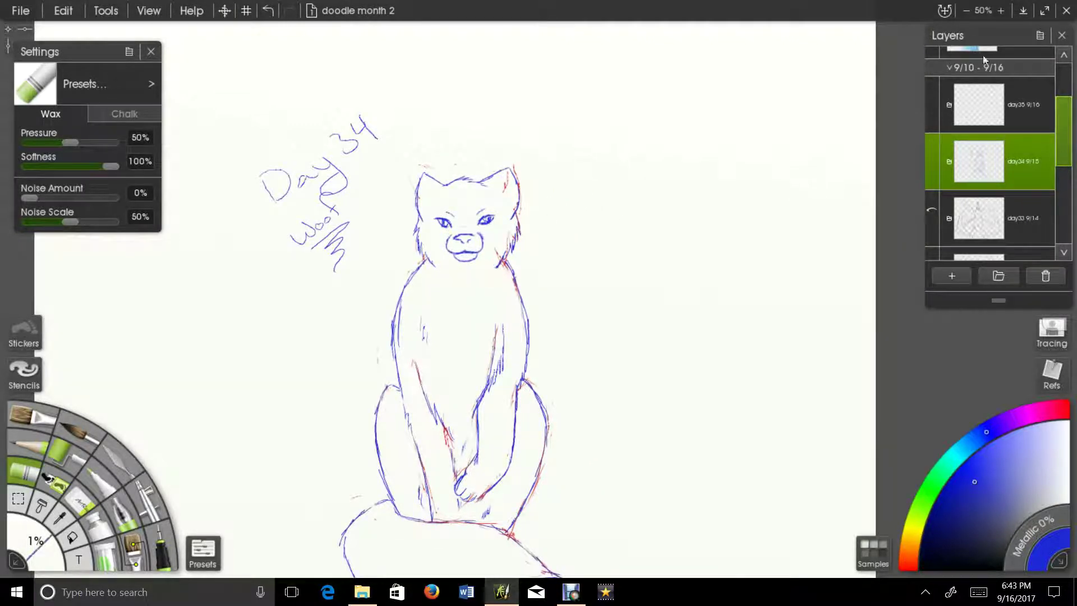
{"action": "left_click", "coordinate": [1001, 11]}
{"action": "left_click_drag", "start_coordinate": [349, 144], "coordinate": [473, 263]}
{"action": "left_click_drag", "start_coordinate": [553, 259], "coordinate": [562, 254]}
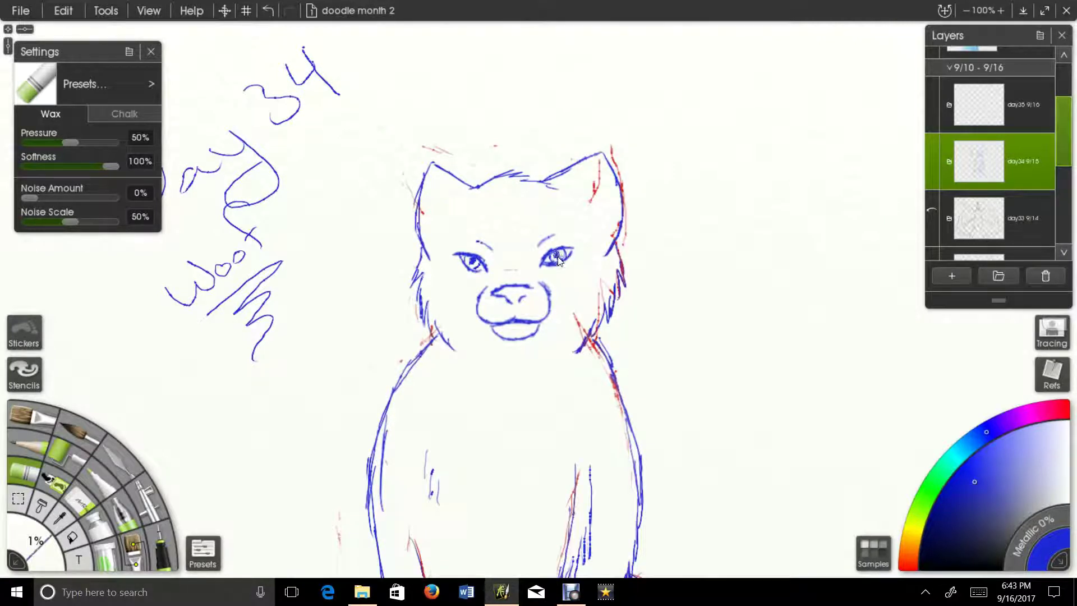
{"action": "left_click", "coordinate": [967, 11]}
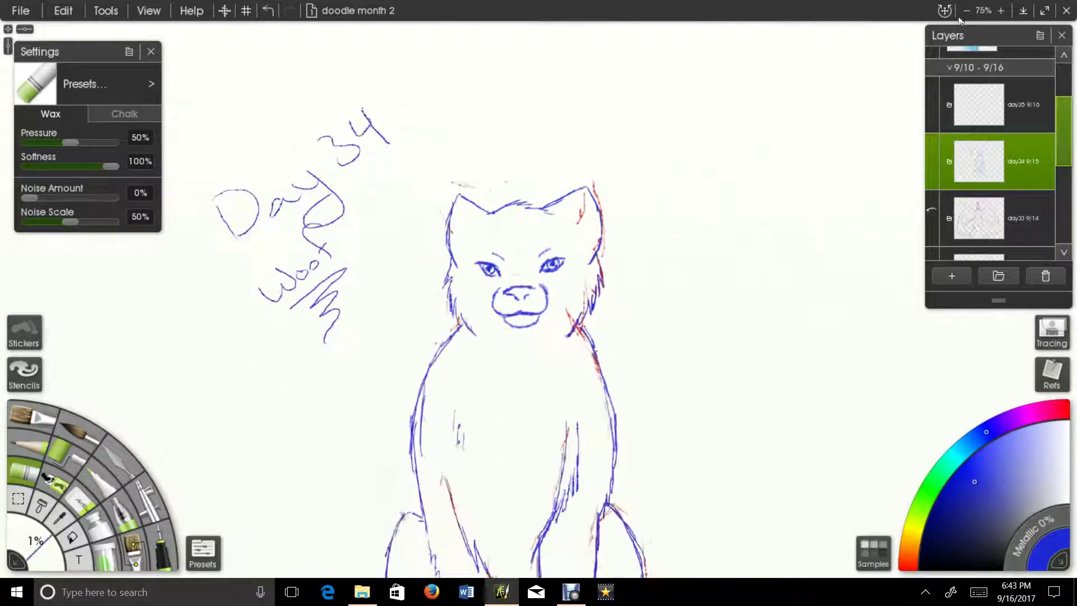
{"action": "left_click_drag", "start_coordinate": [589, 230], "coordinate": [576, 169]}
{"action": "key", "text": "ctrl+z"}
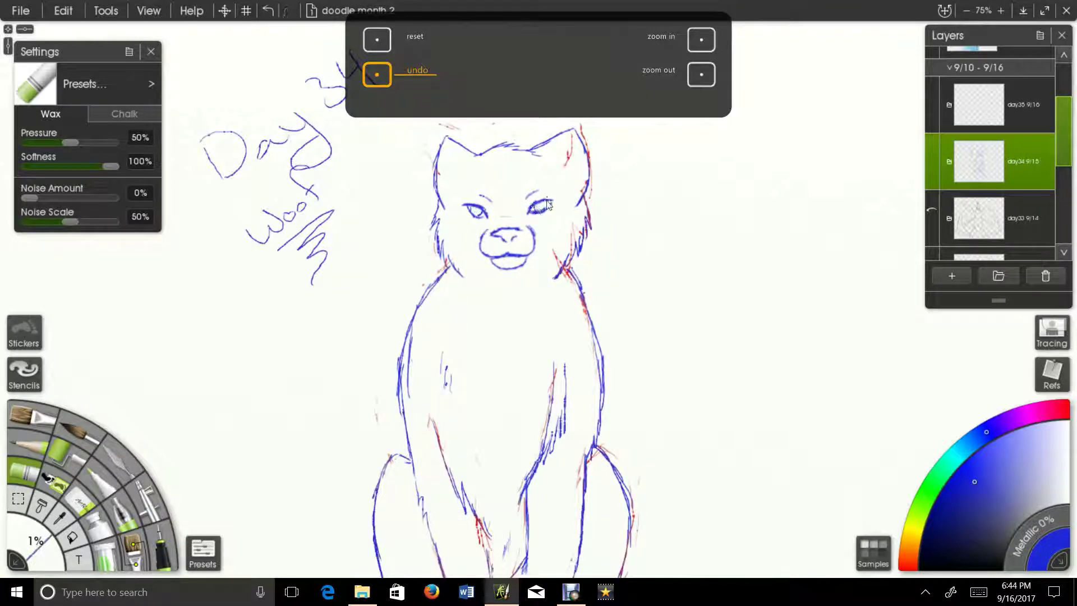
- Hide the day34 9/15 drawing and show Layer 1 with the Daily Doodle title
{"action": "left_click", "coordinate": [967, 10]}
{"action": "left_click", "coordinate": [966, 11]}
{"action": "left_click_drag", "start_coordinate": [460, 366], "coordinate": [444, 313]}
{"action": "left_click", "coordinate": [931, 153]}
{"action": "left_click_drag", "start_coordinate": [1063, 154], "coordinate": [1061, 115]}
{"action": "left_click", "coordinate": [932, 67]}
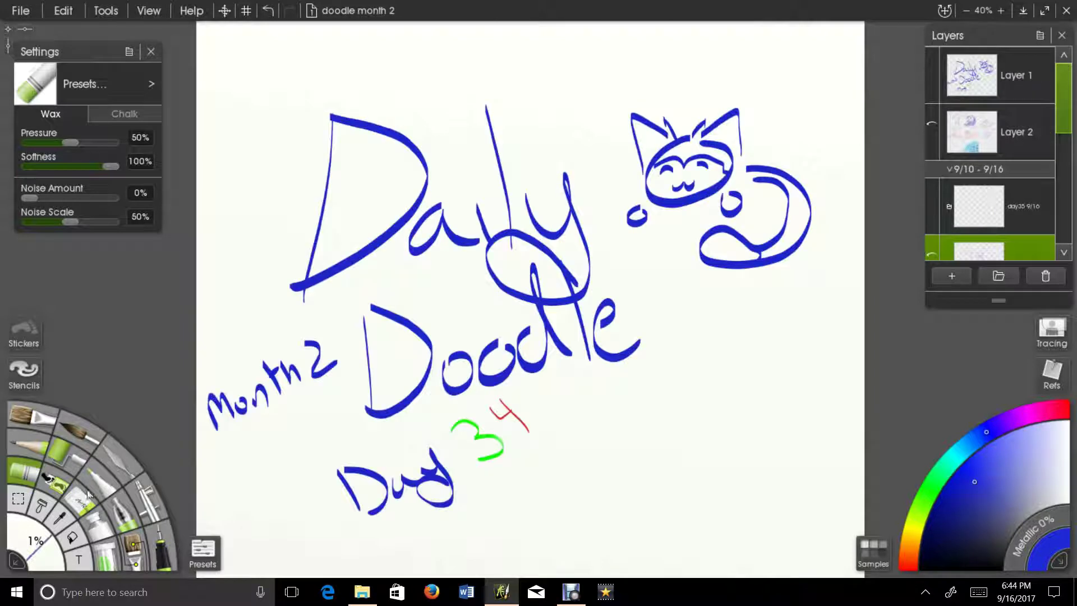
- Unlock Layer 1 and erase the red 4 of the day number in the title
{"action": "key", "text": "e"}
{"action": "left_click", "coordinate": [510, 413]}
{"action": "left_click", "coordinate": [1043, 76]}
{"action": "left_click_drag", "start_coordinate": [507, 405], "coordinate": [523, 438]}
- Hide Layer 1 and make the day35 9/16 layer active for drawing in blue
{"action": "key", "text": "i"}
{"action": "left_click", "coordinate": [932, 68]}
{"action": "left_click", "coordinate": [990, 206]}
{"action": "left_click", "coordinate": [82, 505]}
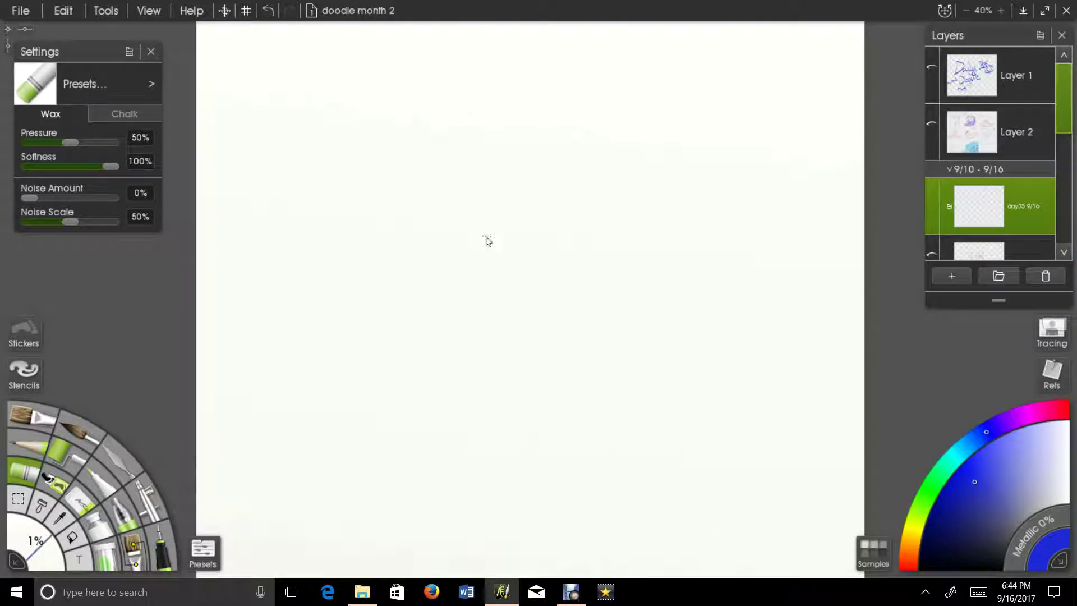
- Sketch a tall tree trunk with bark lines and flared roots in blue, with a small stone in front of it
{"action": "mouse_move", "coordinate": [493, 210]}
{"action": "left_mouse_down"}
{"action": "mouse_move", "coordinate": [443, 398]}
{"action": "mouse_move", "coordinate": [474, 358]}
{"action": "mouse_move", "coordinate": [495, 244]}
{"action": "mouse_move", "coordinate": [446, 385]}
{"action": "mouse_move", "coordinate": [376, 428]}
{"action": "left_mouse_up"}
{"action": "mouse_move", "coordinate": [585, 241]}
{"action": "left_mouse_down"}
{"action": "mouse_move", "coordinate": [587, 360]}
{"action": "mouse_move", "coordinate": [599, 386]}
{"action": "mouse_move", "coordinate": [671, 419]}
{"action": "mouse_move", "coordinate": [591, 346]}
{"action": "mouse_move", "coordinate": [589, 260]}
{"action": "mouse_move", "coordinate": [593, 354]}
{"action": "mouse_move", "coordinate": [623, 404]}
{"action": "mouse_move", "coordinate": [590, 355]}
{"action": "mouse_move", "coordinate": [551, 332]}
{"action": "mouse_move", "coordinate": [510, 369]}
{"action": "mouse_move", "coordinate": [522, 308]}
{"action": "left_mouse_up"}
{"action": "left_click_drag", "start_coordinate": [543, 185], "coordinate": [542, 316]}
{"action": "left_click_drag", "start_coordinate": [575, 155], "coordinate": [582, 354]}
{"action": "left_click_drag", "start_coordinate": [587, 263], "coordinate": [592, 116]}
{"action": "left_click_drag", "start_coordinate": [503, 161], "coordinate": [510, 192]}
{"action": "mouse_move", "coordinate": [501, 289]}
{"action": "left_mouse_down"}
{"action": "mouse_move", "coordinate": [504, 171]}
{"action": "mouse_move", "coordinate": [532, 62]}
{"action": "left_mouse_up"}
{"action": "mouse_move", "coordinate": [571, 268]}
{"action": "left_mouse_down"}
{"action": "mouse_move", "coordinate": [582, 334]}
{"action": "mouse_move", "coordinate": [643, 353]}
{"action": "mouse_move", "coordinate": [680, 344]}
{"action": "mouse_move", "coordinate": [634, 351]}
{"action": "mouse_move", "coordinate": [589, 317]}
{"action": "mouse_move", "coordinate": [571, 355]}
{"action": "mouse_move", "coordinate": [520, 380]}
{"action": "mouse_move", "coordinate": [539, 385]}
{"action": "mouse_move", "coordinate": [509, 360]}
{"action": "mouse_move", "coordinate": [535, 354]}
{"action": "mouse_move", "coordinate": [473, 366]}
{"action": "mouse_move", "coordinate": [494, 362]}
{"action": "mouse_move", "coordinate": [556, 303]}
{"action": "mouse_move", "coordinate": [558, 351]}
{"action": "mouse_move", "coordinate": [544, 160]}
{"action": "mouse_move", "coordinate": [485, 337]}
{"action": "mouse_move", "coordinate": [469, 353]}
{"action": "left_mouse_up"}
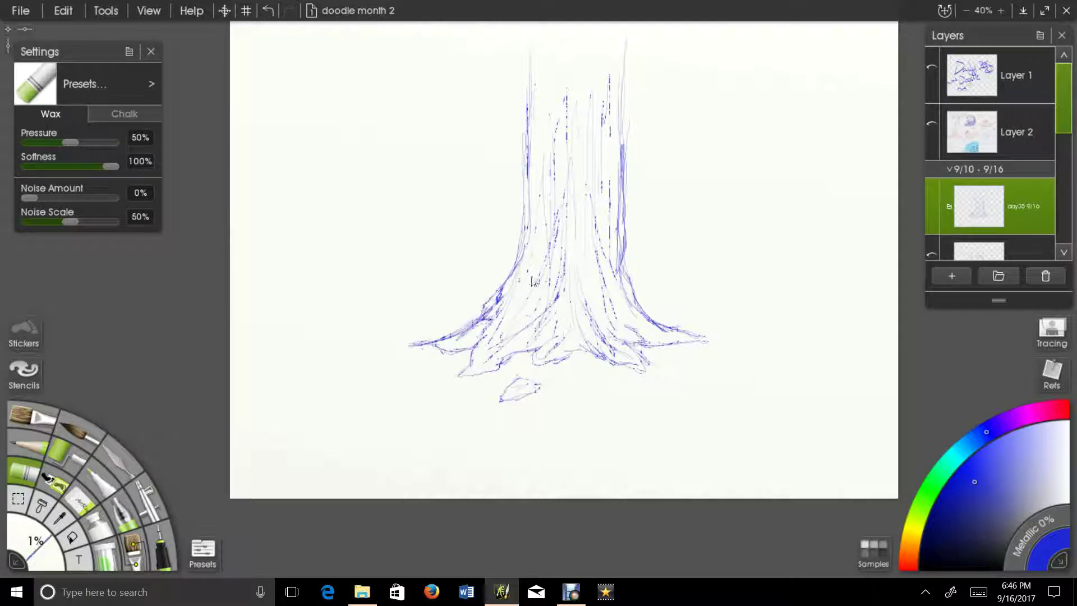
- Extend the trunk upward with a left-hand branch stub and a forked middle branch, and continue the bark lines into them
{"action": "scroll", "coordinate": [625, 293], "scroll_direction": "up", "scroll_amount": 2}
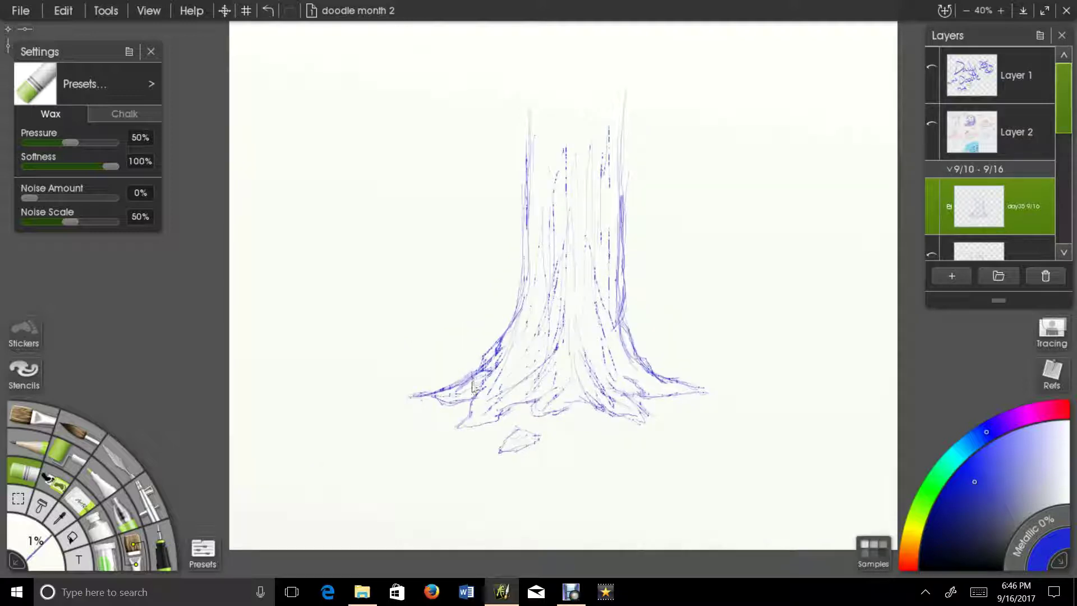
{"action": "left_click_drag", "start_coordinate": [537, 190], "coordinate": [522, 253]}
{"action": "left_click", "coordinate": [225, 11]}
{"action": "left_click_drag", "start_coordinate": [572, 384], "coordinate": [555, 455]}
{"action": "left_click", "coordinate": [971, 359]}
{"action": "left_click_drag", "start_coordinate": [583, 353], "coordinate": [602, 306]}
{"action": "left_click_drag", "start_coordinate": [575, 384], "coordinate": [573, 416]}
{"action": "left_click", "coordinate": [970, 359]}
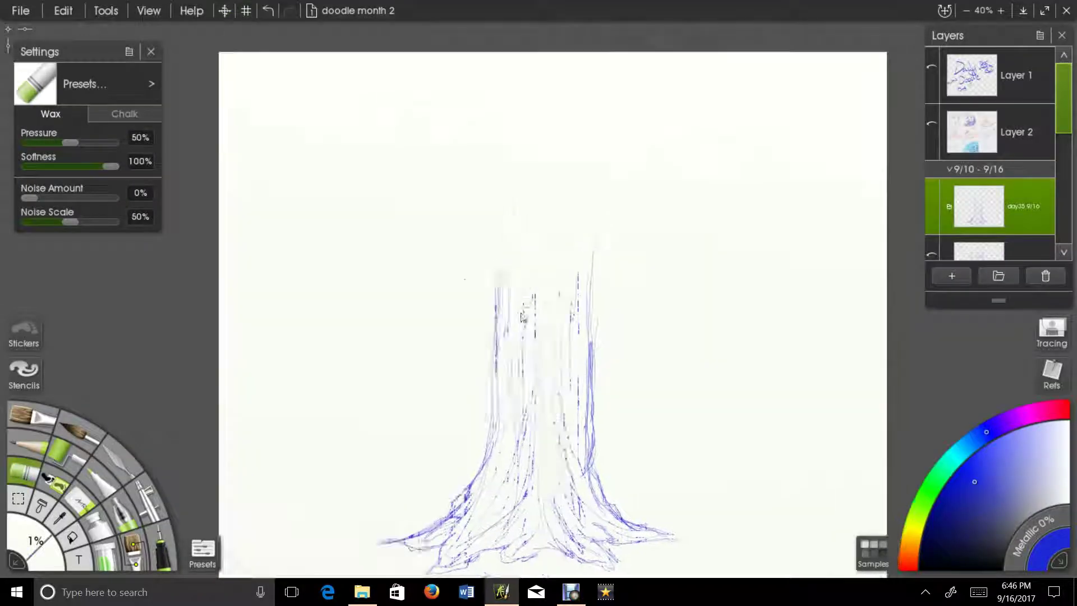
{"action": "mouse_move", "coordinate": [487, 256]}
{"action": "left_mouse_down"}
{"action": "mouse_move", "coordinate": [496, 280]}
{"action": "mouse_move", "coordinate": [468, 232]}
{"action": "mouse_move", "coordinate": [477, 216]}
{"action": "mouse_move", "coordinate": [497, 231]}
{"action": "mouse_move", "coordinate": [462, 213]}
{"action": "mouse_move", "coordinate": [574, 270]}
{"action": "mouse_move", "coordinate": [590, 204]}
{"action": "mouse_move", "coordinate": [576, 262]}
{"action": "mouse_move", "coordinate": [561, 229]}
{"action": "mouse_move", "coordinate": [542, 259]}
{"action": "left_mouse_up"}
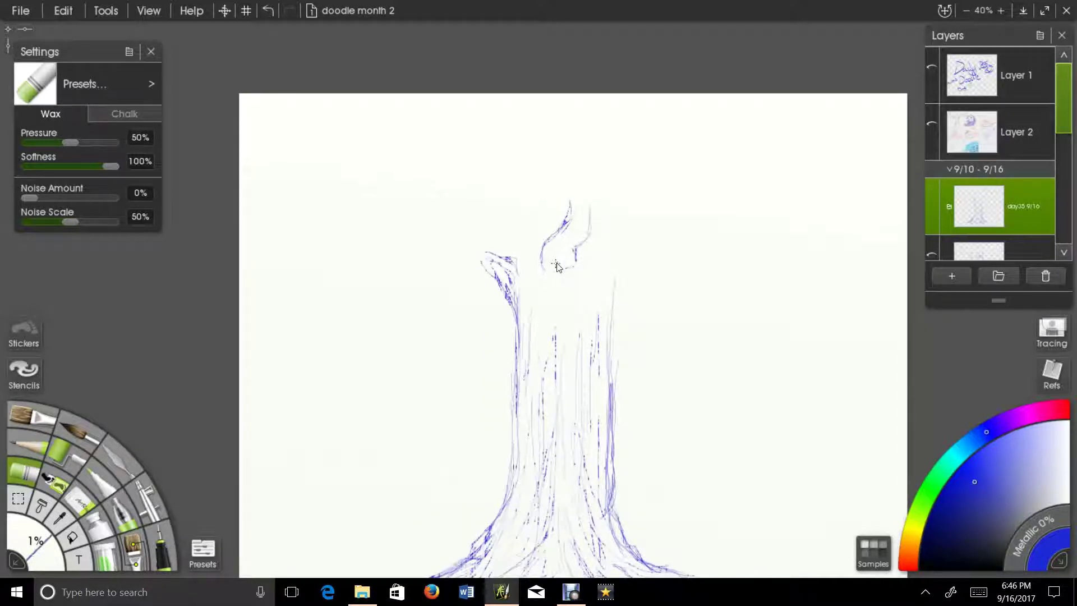
{"action": "mouse_move", "coordinate": [547, 309]}
{"action": "left_mouse_down"}
{"action": "mouse_move", "coordinate": [568, 302]}
{"action": "mouse_move", "coordinate": [583, 256]}
{"action": "left_mouse_up"}
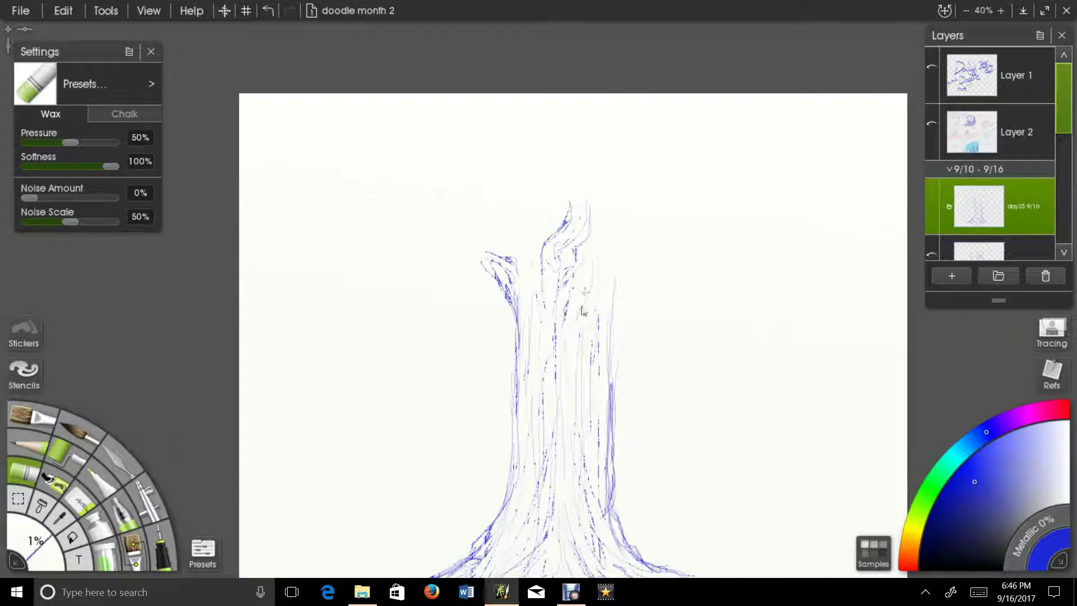
- Draw the right-hand branch rising from the trunk and split the left-hand stub into several thinner branches
{"action": "left_click_drag", "start_coordinate": [609, 319], "coordinate": [633, 216]}
{"action": "left_click_drag", "start_coordinate": [618, 296], "coordinate": [635, 206]}
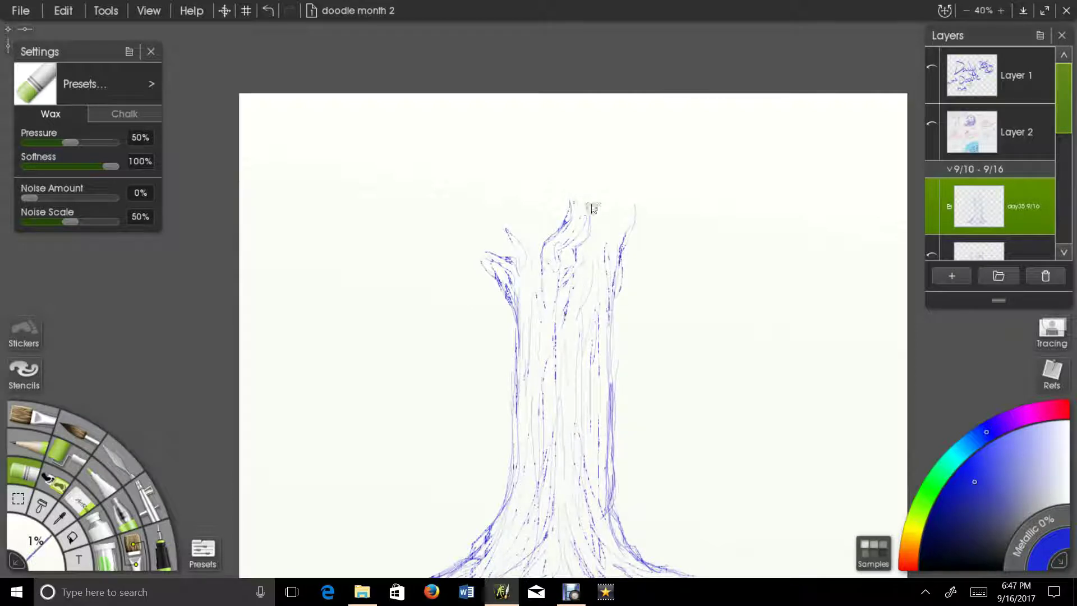
{"action": "left_click_drag", "start_coordinate": [512, 245], "coordinate": [502, 239]}
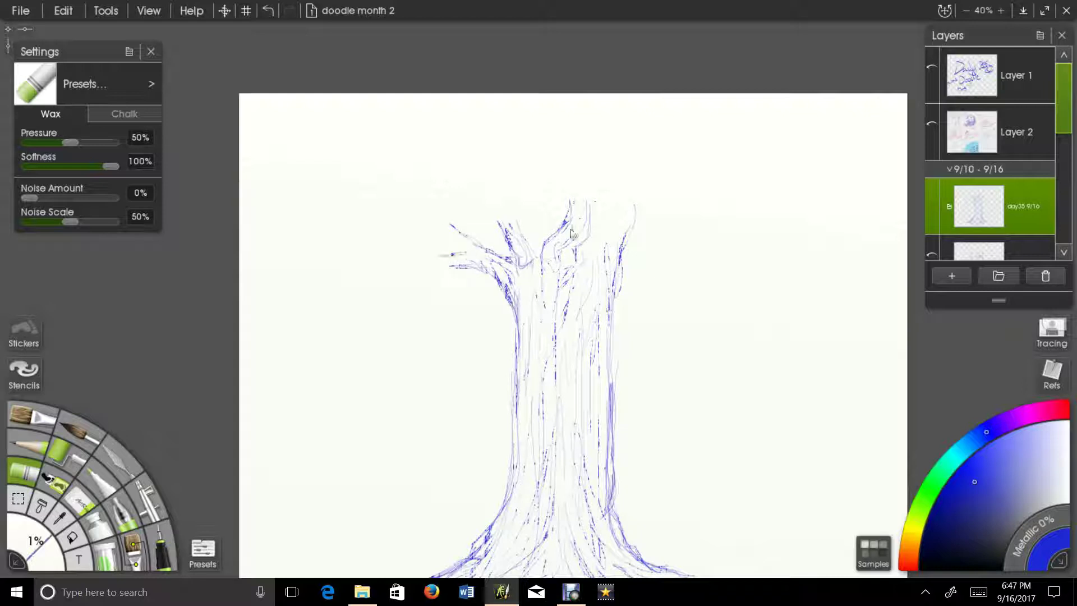
{"action": "left_click_drag", "start_coordinate": [568, 222], "coordinate": [566, 196]}
{"action": "left_click_drag", "start_coordinate": [604, 246], "coordinate": [630, 206]}
- Spread long, twiggy branches outward on both sides of the trunk top
{"action": "mouse_move", "coordinate": [536, 241]}
{"action": "left_mouse_down"}
{"action": "mouse_move", "coordinate": [536, 217]}
{"action": "mouse_move", "coordinate": [584, 241]}
{"action": "left_mouse_up"}
{"action": "mouse_move", "coordinate": [465, 313]}
{"action": "left_mouse_down"}
{"action": "mouse_move", "coordinate": [516, 307]}
{"action": "mouse_move", "coordinate": [481, 319]}
{"action": "mouse_move", "coordinate": [540, 334]}
{"action": "mouse_move", "coordinate": [488, 321]}
{"action": "mouse_move", "coordinate": [462, 328]}
{"action": "mouse_move", "coordinate": [476, 294]}
{"action": "mouse_move", "coordinate": [445, 302]}
{"action": "mouse_move", "coordinate": [485, 305]}
{"action": "mouse_move", "coordinate": [454, 278]}
{"action": "mouse_move", "coordinate": [482, 262]}
{"action": "mouse_move", "coordinate": [522, 266]}
{"action": "mouse_move", "coordinate": [532, 276]}
{"action": "mouse_move", "coordinate": [496, 264]}
{"action": "mouse_move", "coordinate": [430, 294]}
{"action": "mouse_move", "coordinate": [533, 264]}
{"action": "mouse_move", "coordinate": [524, 251]}
{"action": "mouse_move", "coordinate": [576, 252]}
{"action": "mouse_move", "coordinate": [494, 259]}
{"action": "mouse_move", "coordinate": [586, 229]}
{"action": "mouse_move", "coordinate": [612, 234]}
{"action": "mouse_move", "coordinate": [582, 247]}
{"action": "mouse_move", "coordinate": [618, 245]}
{"action": "mouse_move", "coordinate": [609, 300]}
{"action": "mouse_move", "coordinate": [620, 239]}
{"action": "mouse_move", "coordinate": [633, 248]}
{"action": "mouse_move", "coordinate": [635, 231]}
{"action": "mouse_move", "coordinate": [678, 240]}
{"action": "mouse_move", "coordinate": [651, 248]}
{"action": "mouse_move", "coordinate": [672, 257]}
{"action": "mouse_move", "coordinate": [662, 236]}
{"action": "mouse_move", "coordinate": [636, 267]}
{"action": "mouse_move", "coordinate": [641, 335]}
{"action": "left_mouse_up"}
{"action": "mouse_move", "coordinate": [654, 297]}
{"action": "left_mouse_down"}
{"action": "mouse_move", "coordinate": [717, 269]}
{"action": "mouse_move", "coordinate": [770, 273]}
{"action": "left_mouse_up"}
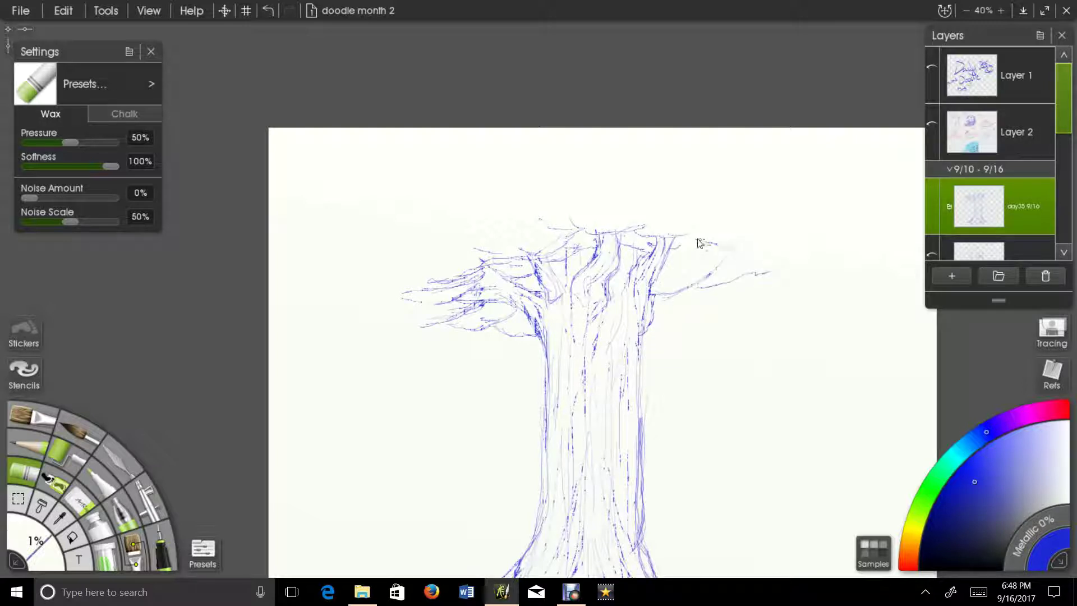
{"action": "mouse_move", "coordinate": [696, 242]}
{"action": "left_mouse_down"}
{"action": "mouse_move", "coordinate": [717, 234]}
{"action": "mouse_move", "coordinate": [744, 250]}
{"action": "mouse_move", "coordinate": [741, 239]}
{"action": "mouse_move", "coordinate": [788, 241]}
{"action": "mouse_move", "coordinate": [784, 264]}
{"action": "mouse_move", "coordinate": [796, 258]}
{"action": "mouse_move", "coordinate": [653, 297]}
{"action": "mouse_move", "coordinate": [661, 275]}
{"action": "mouse_move", "coordinate": [697, 259]}
{"action": "left_mouse_up"}
{"action": "left_click_drag", "start_coordinate": [423, 324], "coordinate": [467, 378]}
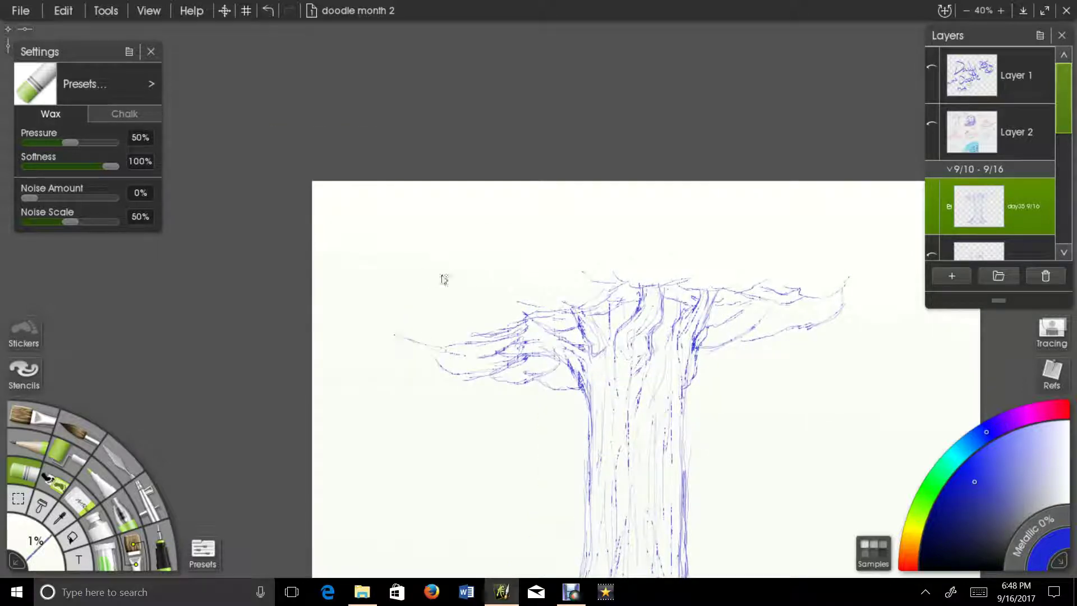
- Sketch loose leaf clusters above the branches and rough in the canopy's right-hand edge
{"action": "mouse_move", "coordinate": [440, 285]}
{"action": "left_mouse_down"}
{"action": "mouse_move", "coordinate": [560, 233]}
{"action": "mouse_move", "coordinate": [572, 263]}
{"action": "mouse_move", "coordinate": [497, 281]}
{"action": "mouse_move", "coordinate": [505, 213]}
{"action": "mouse_move", "coordinate": [491, 225]}
{"action": "mouse_move", "coordinate": [513, 205]}
{"action": "mouse_move", "coordinate": [460, 227]}
{"action": "mouse_move", "coordinate": [453, 257]}
{"action": "mouse_move", "coordinate": [443, 241]}
{"action": "mouse_move", "coordinate": [449, 263]}
{"action": "mouse_move", "coordinate": [445, 223]}
{"action": "mouse_move", "coordinate": [525, 264]}
{"action": "mouse_move", "coordinate": [559, 245]}
{"action": "left_mouse_up"}
{"action": "left_click_drag", "start_coordinate": [680, 240], "coordinate": [719, 239]}
{"action": "left_click_drag", "start_coordinate": [752, 252], "coordinate": [778, 254]}
{"action": "left_click_drag", "start_coordinate": [862, 275], "coordinate": [783, 294]}
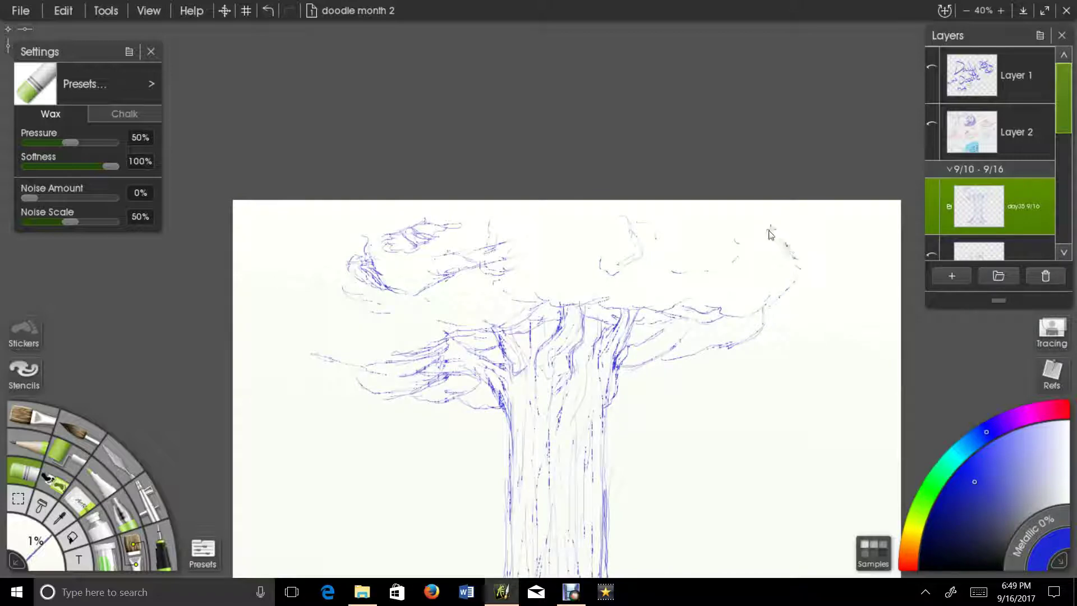
{"action": "left_click_drag", "start_coordinate": [821, 225], "coordinate": [777, 251]}
{"action": "left_click_drag", "start_coordinate": [786, 243], "coordinate": [911, 276]}
- Outline the canopy's left-hand edge with an uneven line running down to the lower left branches
{"action": "left_click_drag", "start_coordinate": [436, 320], "coordinate": [466, 292]}
{"action": "mouse_move", "coordinate": [448, 295]}
{"action": "left_mouse_down"}
{"action": "mouse_move", "coordinate": [433, 271]}
{"action": "mouse_move", "coordinate": [457, 237]}
{"action": "mouse_move", "coordinate": [443, 289]}
{"action": "left_mouse_up"}
{"action": "mouse_move", "coordinate": [435, 319]}
{"action": "left_mouse_down"}
{"action": "mouse_move", "coordinate": [428, 368]}
{"action": "mouse_move", "coordinate": [481, 402]}
{"action": "left_mouse_up"}
{"action": "mouse_move", "coordinate": [608, 425]}
{"action": "left_mouse_down"}
{"action": "mouse_move", "coordinate": [526, 313]}
{"action": "mouse_move", "coordinate": [566, 337]}
{"action": "left_mouse_up"}
{"action": "mouse_move", "coordinate": [510, 285]}
{"action": "left_mouse_down"}
{"action": "mouse_move", "coordinate": [529, 300]}
{"action": "mouse_move", "coordinate": [442, 315]}
{"action": "left_mouse_up"}
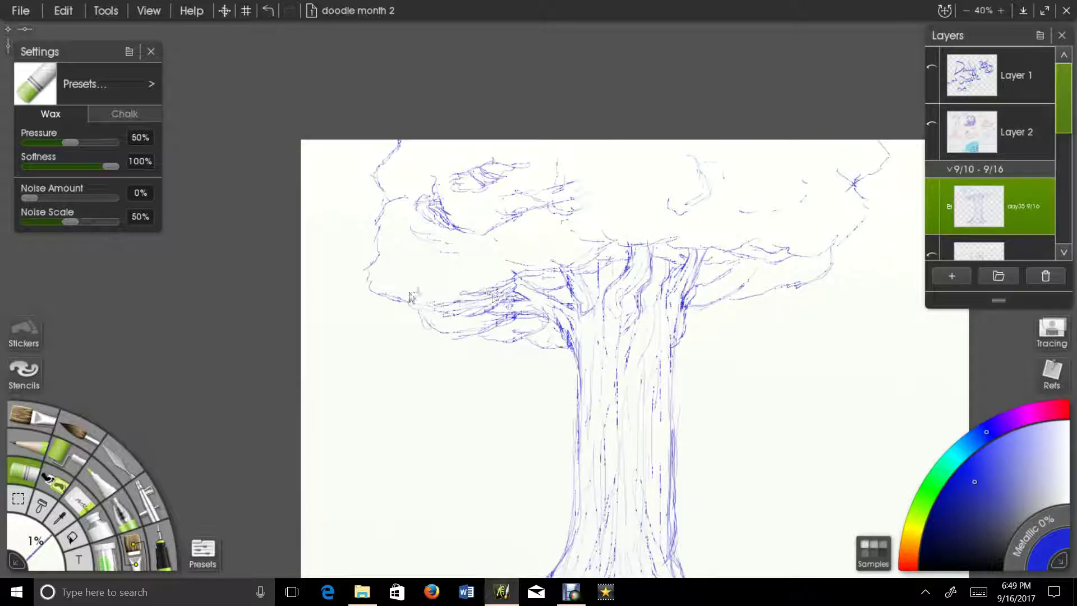
- Hatch the foliage over the left and middle branches, deepen the shadows at the trunk top, and start shading the right side
{"action": "mouse_move", "coordinate": [390, 287]}
{"action": "left_mouse_down"}
{"action": "mouse_move", "coordinate": [488, 281]}
{"action": "mouse_move", "coordinate": [404, 283]}
{"action": "mouse_move", "coordinate": [448, 233]}
{"action": "mouse_move", "coordinate": [584, 258]}
{"action": "mouse_move", "coordinate": [533, 225]}
{"action": "mouse_move", "coordinate": [550, 281]}
{"action": "mouse_move", "coordinate": [535, 321]}
{"action": "mouse_move", "coordinate": [444, 323]}
{"action": "mouse_move", "coordinate": [449, 303]}
{"action": "mouse_move", "coordinate": [599, 253]}
{"action": "mouse_move", "coordinate": [539, 255]}
{"action": "mouse_move", "coordinate": [676, 250]}
{"action": "mouse_move", "coordinate": [623, 233]}
{"action": "mouse_move", "coordinate": [673, 224]}
{"action": "mouse_move", "coordinate": [642, 209]}
{"action": "mouse_move", "coordinate": [707, 191]}
{"action": "mouse_move", "coordinate": [560, 203]}
{"action": "mouse_move", "coordinate": [573, 185]}
{"action": "mouse_move", "coordinate": [517, 204]}
{"action": "mouse_move", "coordinate": [483, 179]}
{"action": "mouse_move", "coordinate": [521, 176]}
{"action": "mouse_move", "coordinate": [489, 183]}
{"action": "left_mouse_up"}
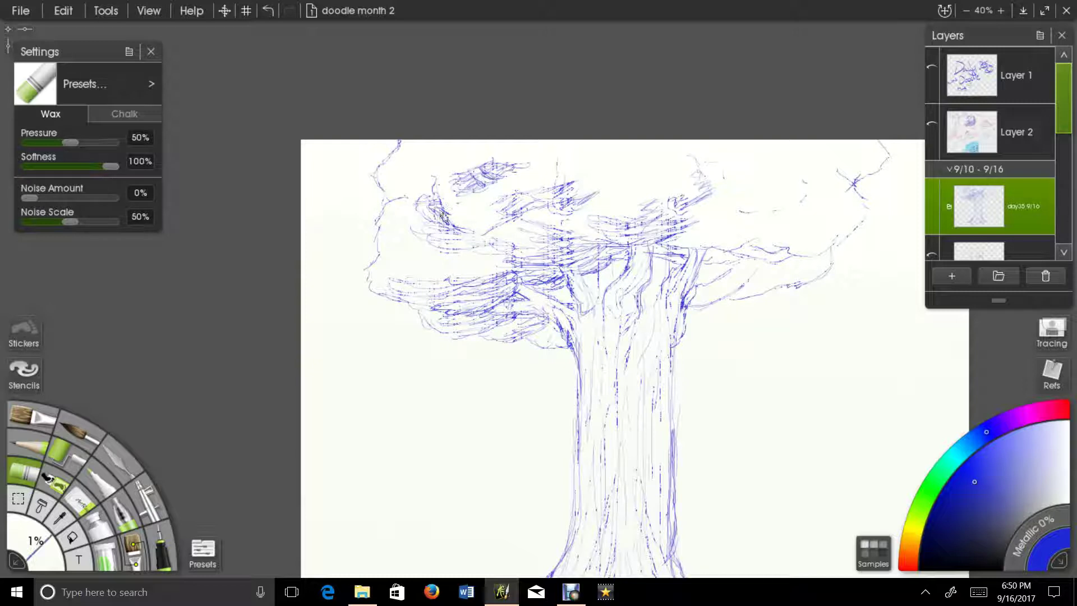
{"action": "left_click_drag", "start_coordinate": [441, 217], "coordinate": [431, 237]}
{"action": "mouse_move", "coordinate": [397, 270]}
{"action": "left_mouse_down"}
{"action": "mouse_move", "coordinate": [448, 279]}
{"action": "mouse_move", "coordinate": [391, 292]}
{"action": "left_mouse_up"}
{"action": "mouse_move", "coordinate": [562, 334]}
{"action": "left_mouse_down"}
{"action": "mouse_move", "coordinate": [545, 335]}
{"action": "mouse_move", "coordinate": [565, 337]}
{"action": "left_mouse_up"}
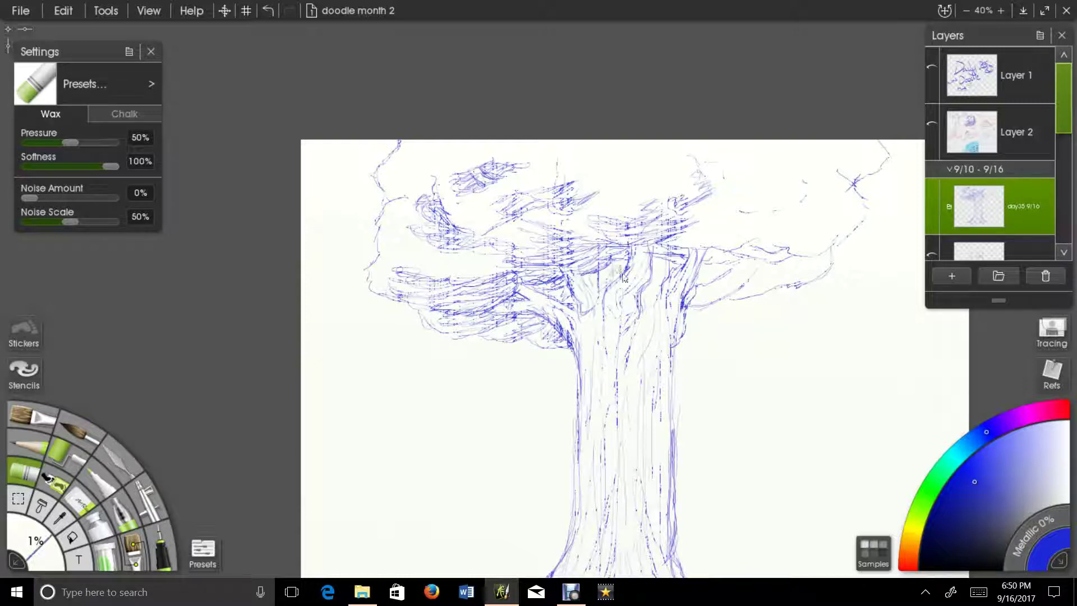
{"action": "left_click_drag", "start_coordinate": [662, 272], "coordinate": [651, 306]}
{"action": "left_click_drag", "start_coordinate": [661, 269], "coordinate": [656, 338]}
{"action": "mouse_move", "coordinate": [689, 283]}
{"action": "left_mouse_down"}
{"action": "mouse_move", "coordinate": [746, 236]}
{"action": "mouse_move", "coordinate": [694, 220]}
{"action": "mouse_move", "coordinate": [766, 235]}
{"action": "mouse_move", "coordinate": [758, 263]}
{"action": "mouse_move", "coordinate": [718, 303]}
{"action": "mouse_move", "coordinate": [746, 264]}
{"action": "mouse_move", "coordinate": [696, 280]}
{"action": "mouse_move", "coordinate": [768, 289]}
{"action": "mouse_move", "coordinate": [811, 264]}
{"action": "mouse_move", "coordinate": [791, 239]}
{"action": "mouse_move", "coordinate": [810, 228]}
{"action": "left_mouse_up"}
- Hatch slanted foliage strokes across the whole canopy, from the right-hand clusters to the upper left
{"action": "left_click_drag", "start_coordinate": [943, 11], "coordinate": [933, 88]}
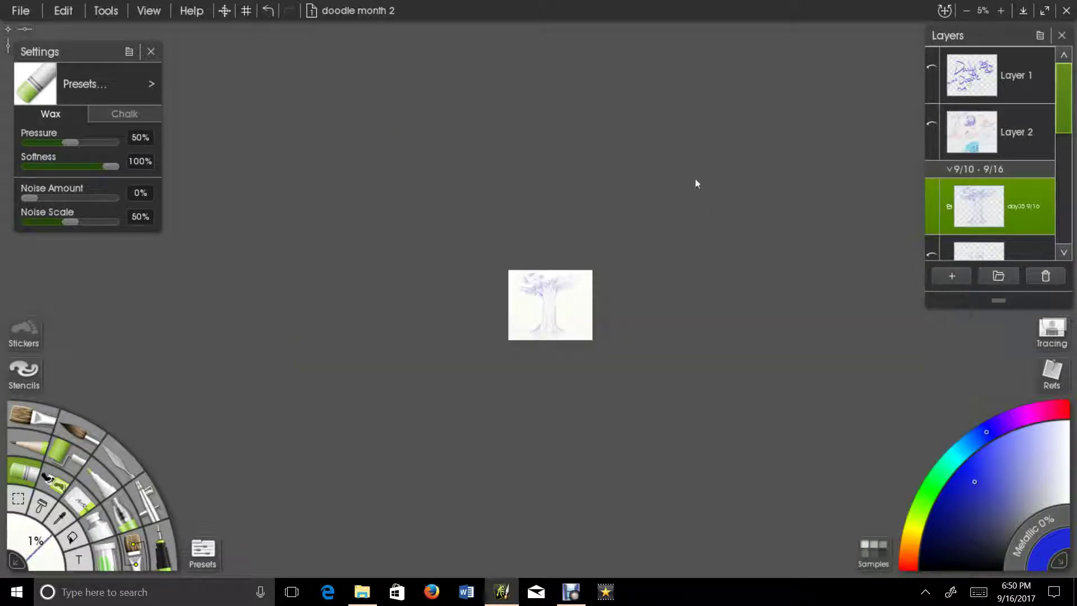
{"action": "left_click", "coordinate": [1002, 13]}
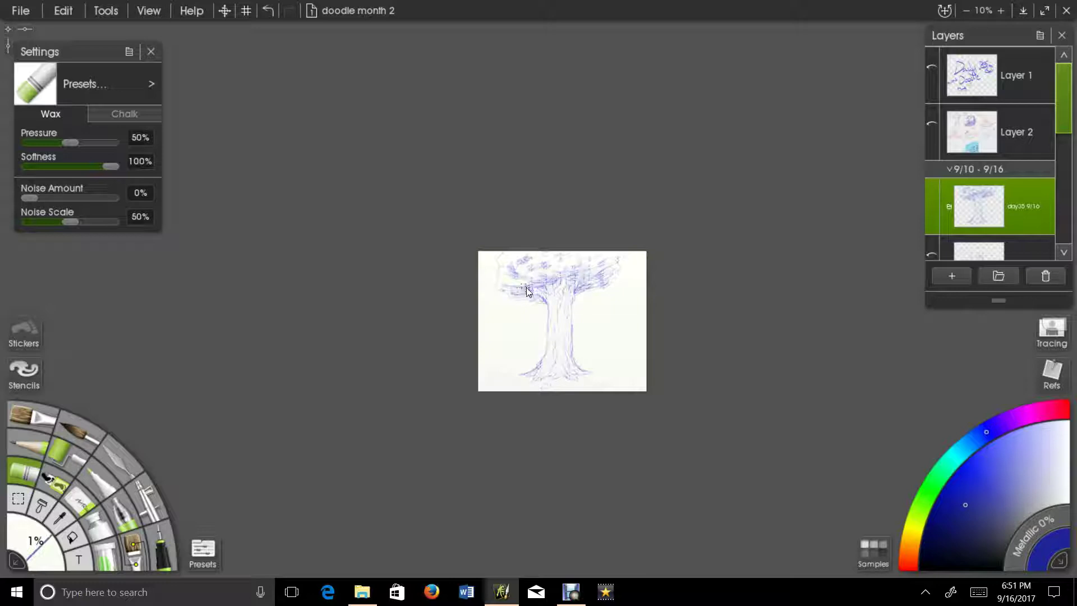
{"action": "mouse_move", "coordinate": [532, 288]}
{"action": "left_mouse_down"}
{"action": "mouse_move", "coordinate": [515, 294]}
{"action": "mouse_move", "coordinate": [528, 280]}
{"action": "mouse_move", "coordinate": [605, 263]}
{"action": "left_mouse_up"}
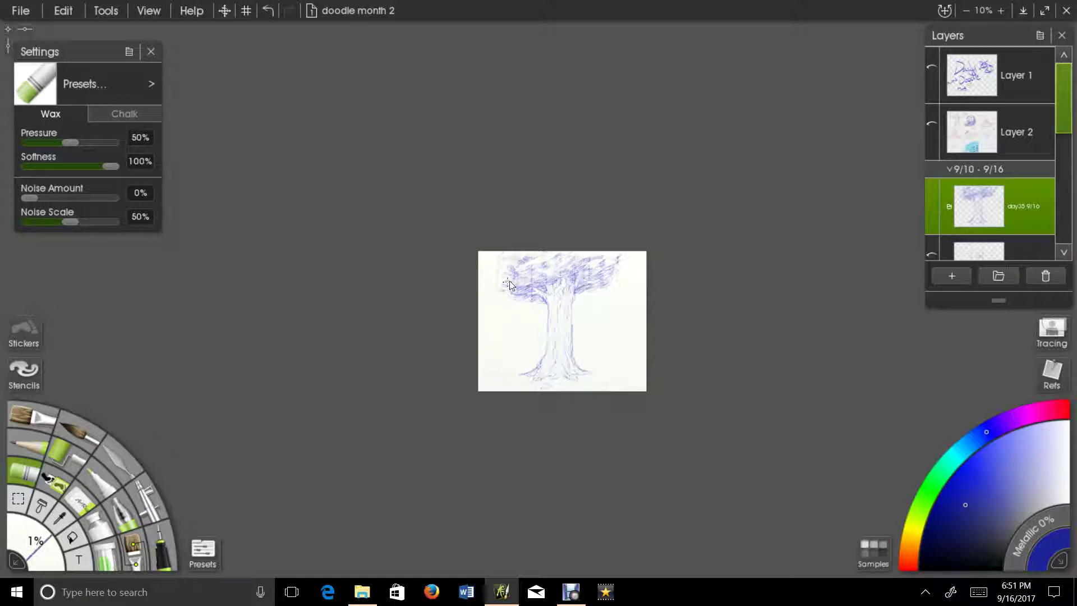
{"action": "left_click", "coordinate": [1001, 11]}
{"action": "left_click", "coordinate": [983, 11]}
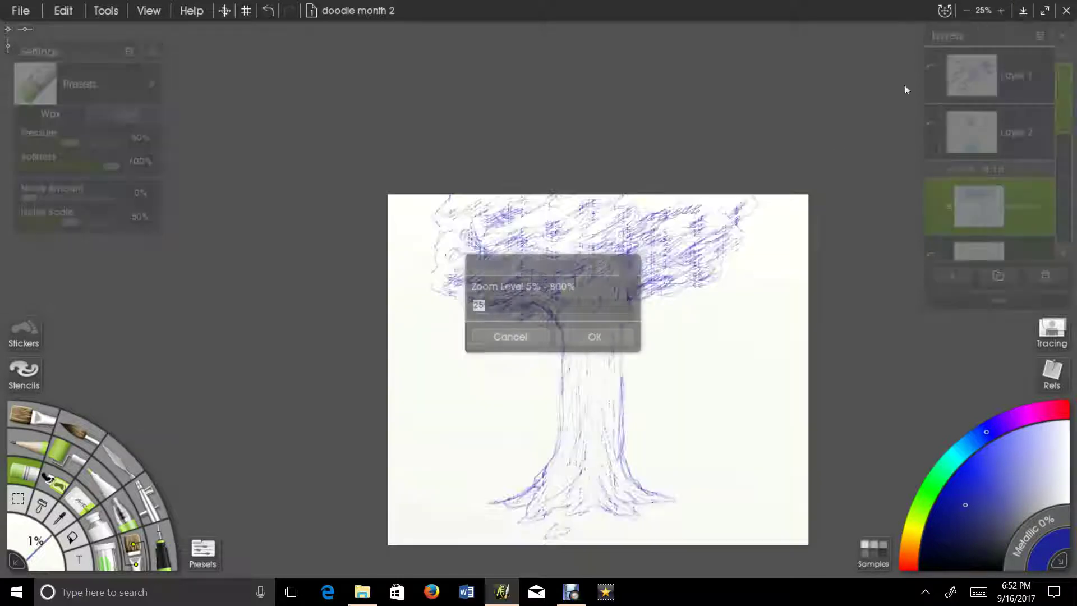
{"action": "left_click", "coordinate": [521, 335]}
{"action": "left_click", "coordinate": [1001, 11]}
{"action": "mouse_move", "coordinate": [737, 260]}
{"action": "left_mouse_down"}
{"action": "mouse_move", "coordinate": [750, 241]}
{"action": "mouse_move", "coordinate": [833, 225]}
{"action": "mouse_move", "coordinate": [816, 202]}
{"action": "mouse_move", "coordinate": [841, 160]}
{"action": "mouse_move", "coordinate": [791, 163]}
{"action": "mouse_move", "coordinate": [746, 204]}
{"action": "mouse_move", "coordinate": [676, 201]}
{"action": "mouse_move", "coordinate": [522, 264]}
{"action": "mouse_move", "coordinate": [617, 270]}
{"action": "mouse_move", "coordinate": [673, 289]}
{"action": "mouse_move", "coordinate": [780, 238]}
{"action": "mouse_move", "coordinate": [815, 239]}
{"action": "mouse_move", "coordinate": [754, 281]}
{"action": "mouse_move", "coordinate": [673, 241]}
{"action": "mouse_move", "coordinate": [600, 255]}
{"action": "mouse_move", "coordinate": [676, 251]}
{"action": "mouse_move", "coordinate": [553, 179]}
{"action": "mouse_move", "coordinate": [516, 210]}
{"action": "mouse_move", "coordinate": [534, 268]}
{"action": "mouse_move", "coordinate": [426, 286]}
{"action": "mouse_move", "coordinate": [403, 317]}
{"action": "mouse_move", "coordinate": [362, 325]}
{"action": "mouse_move", "coordinate": [427, 357]}
{"action": "mouse_move", "coordinate": [382, 375]}
{"action": "mouse_move", "coordinate": [456, 366]}
{"action": "mouse_move", "coordinate": [337, 345]}
{"action": "mouse_move", "coordinate": [387, 260]}
{"action": "mouse_move", "coordinate": [331, 247]}
{"action": "mouse_move", "coordinate": [467, 234]}
{"action": "mouse_move", "coordinate": [443, 197]}
{"action": "mouse_move", "coordinate": [567, 145]}
{"action": "mouse_move", "coordinate": [723, 126]}
{"action": "mouse_move", "coordinate": [298, 163]}
{"action": "left_mouse_up"}
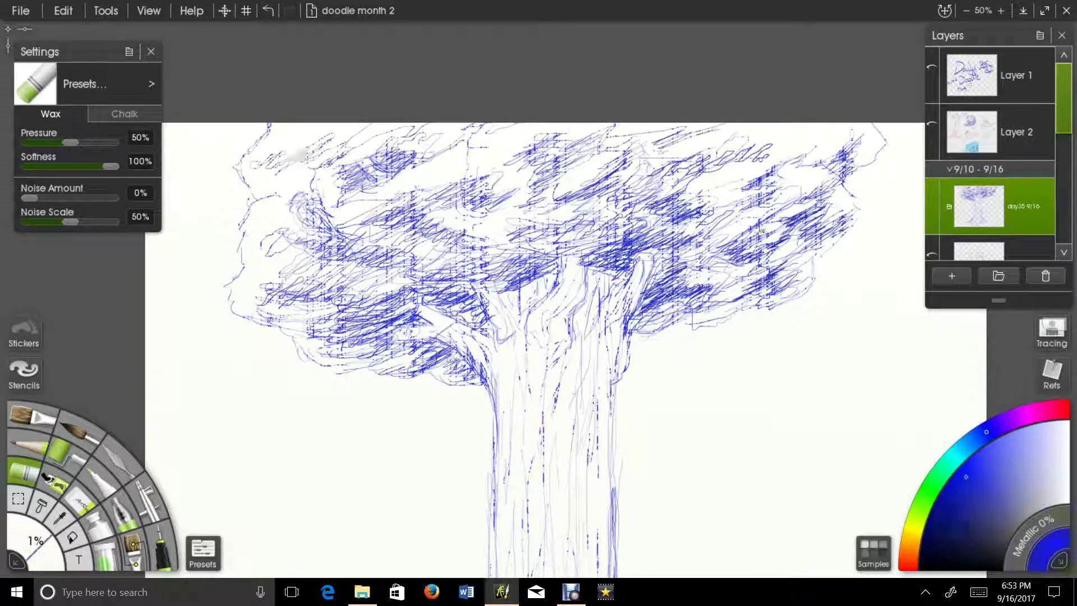
- Pick a slightly different blue shade and build up denser hatching over the canopy's middle, lower left and right edge
{"action": "left_click_drag", "start_coordinate": [739, 162], "coordinate": [770, 147]}
{"action": "left_click", "coordinate": [980, 467]}
{"action": "mouse_move", "coordinate": [790, 279]}
{"action": "left_mouse_down"}
{"action": "mouse_move", "coordinate": [741, 288]}
{"action": "mouse_move", "coordinate": [716, 271]}
{"action": "mouse_move", "coordinate": [771, 225]}
{"action": "mouse_move", "coordinate": [666, 232]}
{"action": "mouse_move", "coordinate": [670, 212]}
{"action": "mouse_move", "coordinate": [648, 209]}
{"action": "mouse_move", "coordinate": [539, 246]}
{"action": "mouse_move", "coordinate": [506, 234]}
{"action": "mouse_move", "coordinate": [517, 257]}
{"action": "mouse_move", "coordinate": [435, 268]}
{"action": "mouse_move", "coordinate": [435, 231]}
{"action": "mouse_move", "coordinate": [350, 296]}
{"action": "mouse_move", "coordinate": [293, 290]}
{"action": "mouse_move", "coordinate": [268, 262]}
{"action": "mouse_move", "coordinate": [246, 282]}
{"action": "mouse_move", "coordinate": [280, 237]}
{"action": "mouse_move", "coordinate": [255, 164]}
{"action": "mouse_move", "coordinate": [378, 130]}
{"action": "mouse_move", "coordinate": [450, 138]}
{"action": "mouse_move", "coordinate": [460, 172]}
{"action": "left_mouse_up"}
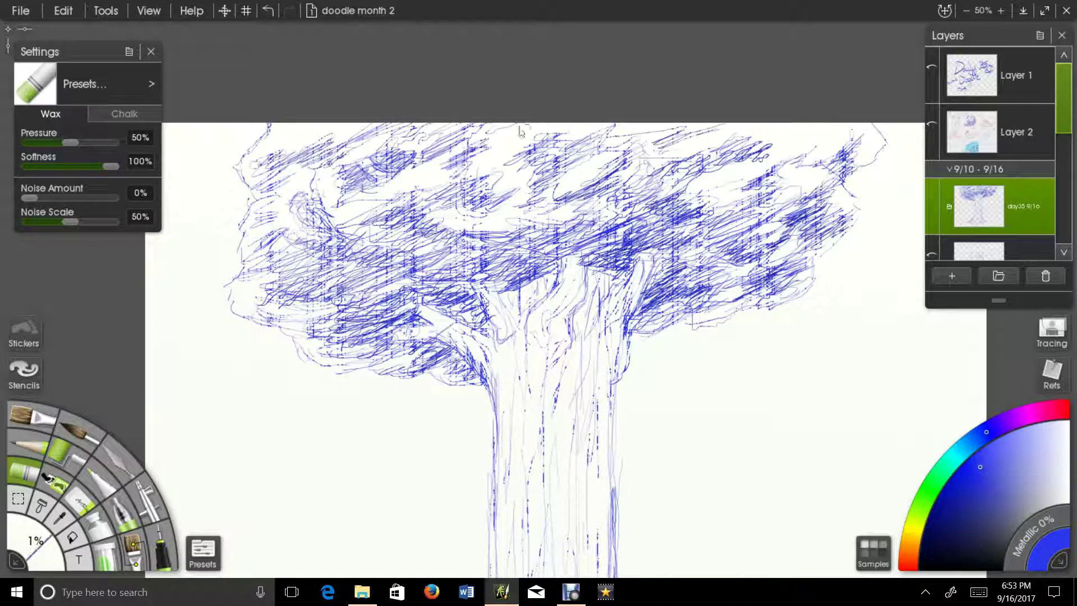
{"action": "mouse_move", "coordinate": [534, 126]}
{"action": "left_mouse_down"}
{"action": "mouse_move", "coordinate": [571, 159]}
{"action": "mouse_move", "coordinate": [760, 135]}
{"action": "mouse_move", "coordinate": [797, 165]}
{"action": "mouse_move", "coordinate": [804, 214]}
{"action": "mouse_move", "coordinate": [788, 299]}
{"action": "mouse_move", "coordinate": [736, 314]}
{"action": "mouse_move", "coordinate": [711, 287]}
{"action": "mouse_move", "coordinate": [606, 279]}
{"action": "left_mouse_up"}
{"action": "mouse_move", "coordinate": [511, 251]}
{"action": "left_mouse_down"}
{"action": "mouse_move", "coordinate": [514, 226]}
{"action": "mouse_move", "coordinate": [601, 216]}
{"action": "mouse_move", "coordinate": [601, 198]}
{"action": "mouse_move", "coordinate": [534, 194]}
{"action": "mouse_move", "coordinate": [415, 276]}
{"action": "mouse_move", "coordinate": [393, 277]}
{"action": "mouse_move", "coordinate": [454, 273]}
{"action": "mouse_move", "coordinate": [443, 276]}
{"action": "mouse_move", "coordinate": [396, 258]}
{"action": "mouse_move", "coordinate": [366, 266]}
{"action": "mouse_move", "coordinate": [338, 245]}
{"action": "mouse_move", "coordinate": [380, 255]}
{"action": "mouse_move", "coordinate": [432, 218]}
{"action": "mouse_move", "coordinate": [485, 205]}
{"action": "mouse_move", "coordinate": [477, 195]}
{"action": "mouse_move", "coordinate": [542, 159]}
{"action": "mouse_move", "coordinate": [394, 153]}
{"action": "left_mouse_up"}
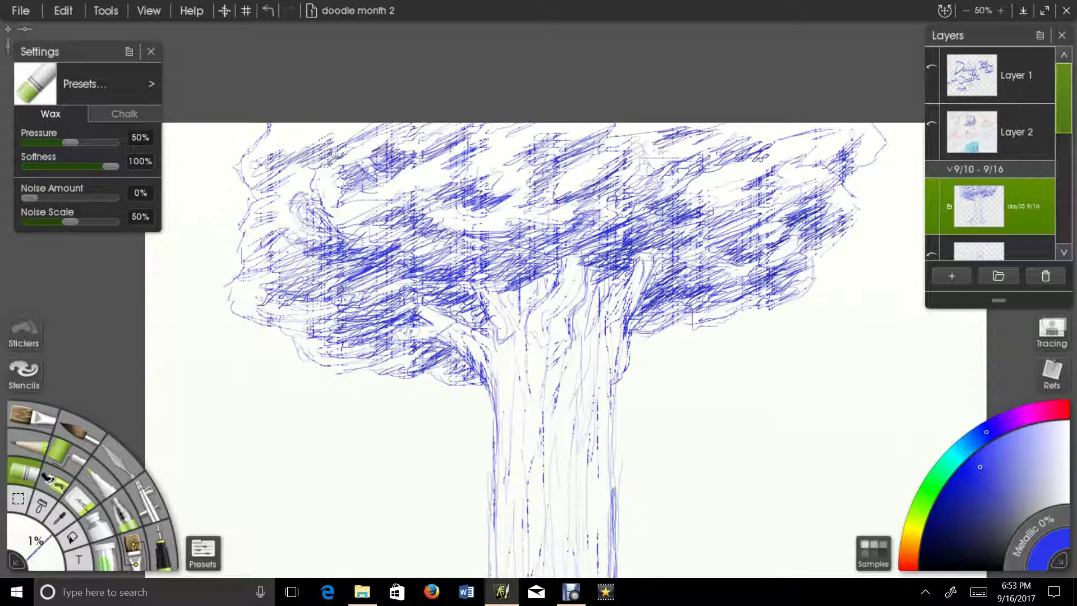
{"action": "mouse_move", "coordinate": [298, 162]}
{"action": "left_mouse_down"}
{"action": "mouse_move", "coordinate": [329, 303]}
{"action": "mouse_move", "coordinate": [362, 306]}
{"action": "mouse_move", "coordinate": [427, 354]}
{"action": "mouse_move", "coordinate": [331, 354]}
{"action": "mouse_move", "coordinate": [415, 342]}
{"action": "left_mouse_up"}
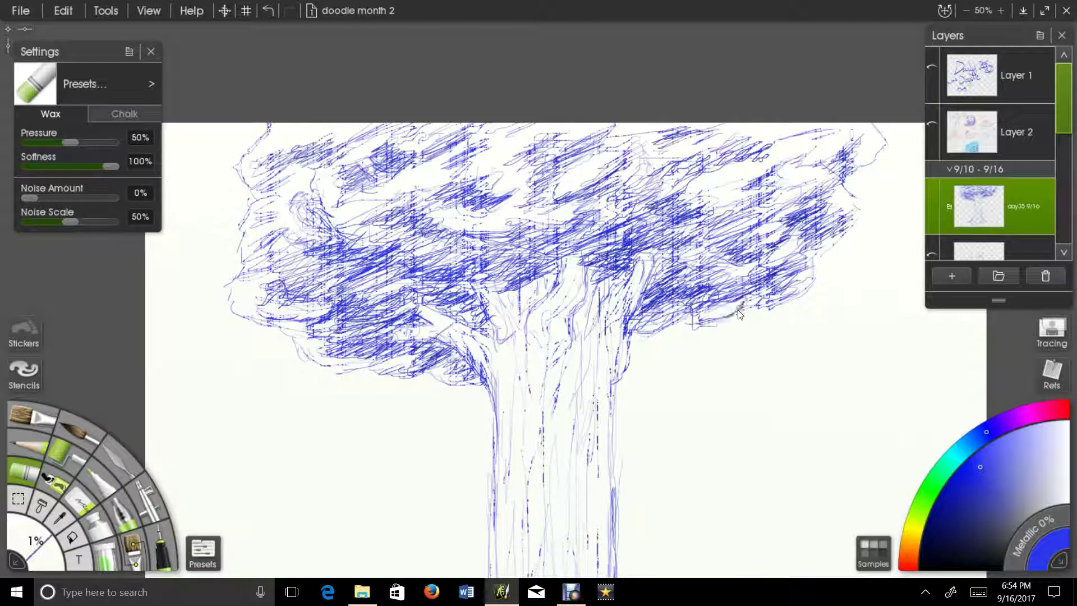
{"action": "mouse_move", "coordinate": [719, 328]}
{"action": "left_mouse_down"}
{"action": "mouse_move", "coordinate": [649, 332]}
{"action": "mouse_move", "coordinate": [776, 304]}
{"action": "mouse_move", "coordinate": [804, 264]}
{"action": "left_mouse_up"}
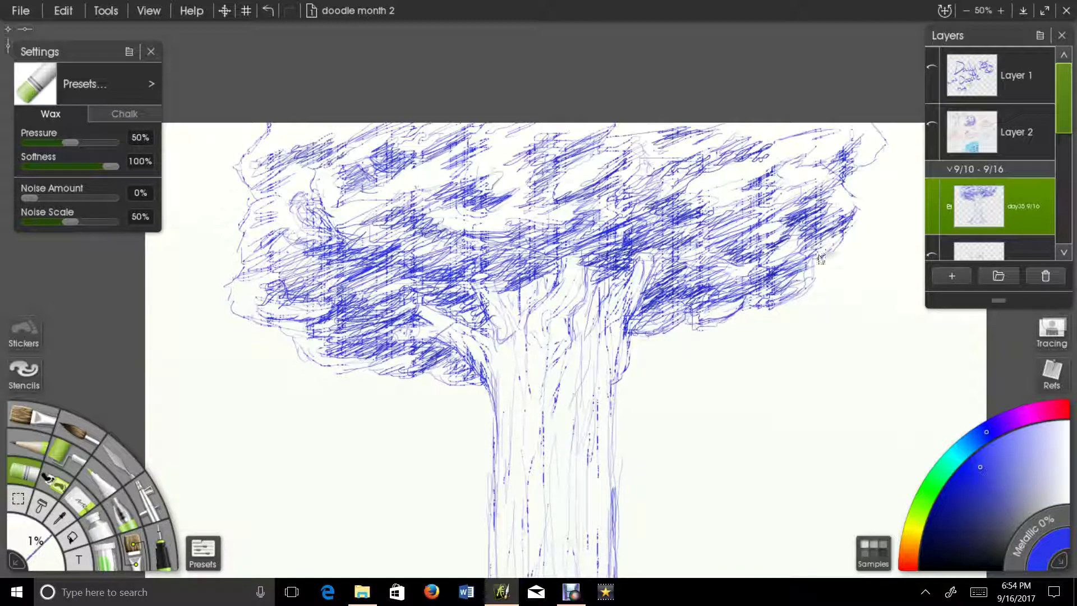
{"action": "mouse_move", "coordinate": [770, 150]}
{"action": "left_mouse_down"}
{"action": "mouse_move", "coordinate": [801, 130]}
{"action": "mouse_move", "coordinate": [702, 194]}
{"action": "mouse_move", "coordinate": [673, 134]}
{"action": "mouse_move", "coordinate": [592, 135]}
{"action": "left_mouse_up"}
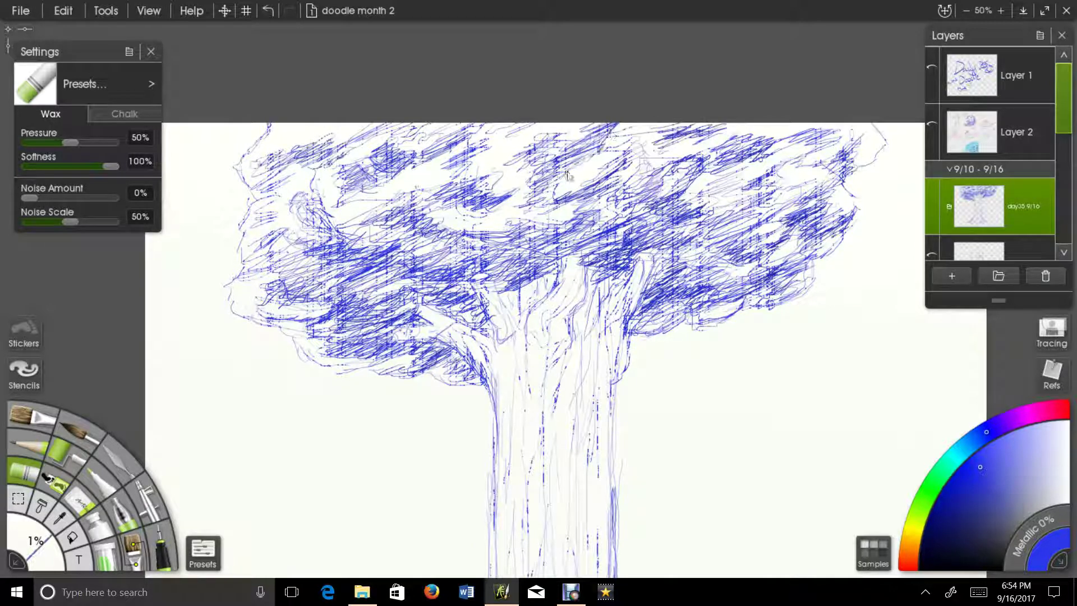
- Finish hatching the canopy's upper left and handwrite "Day 35" to the right of the trunk
{"action": "left_click_drag", "start_coordinate": [523, 142], "coordinate": [438, 138]}
{"action": "left_click_drag", "start_coordinate": [339, 136], "coordinate": [303, 130]}
{"action": "mouse_move", "coordinate": [653, 466]}
{"action": "left_mouse_down"}
{"action": "mouse_move", "coordinate": [621, 401]}
{"action": "mouse_move", "coordinate": [652, 280]}
{"action": "mouse_move", "coordinate": [623, 245]}
{"action": "mouse_move", "coordinate": [687, 230]}
{"action": "left_mouse_up"}
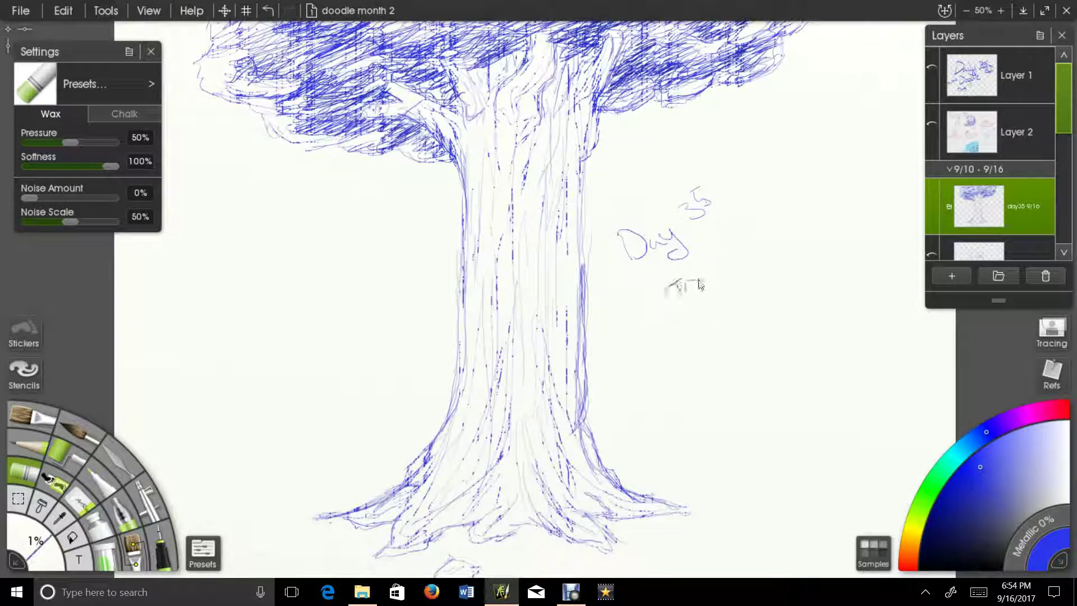
{"action": "left_click", "coordinate": [966, 11]}
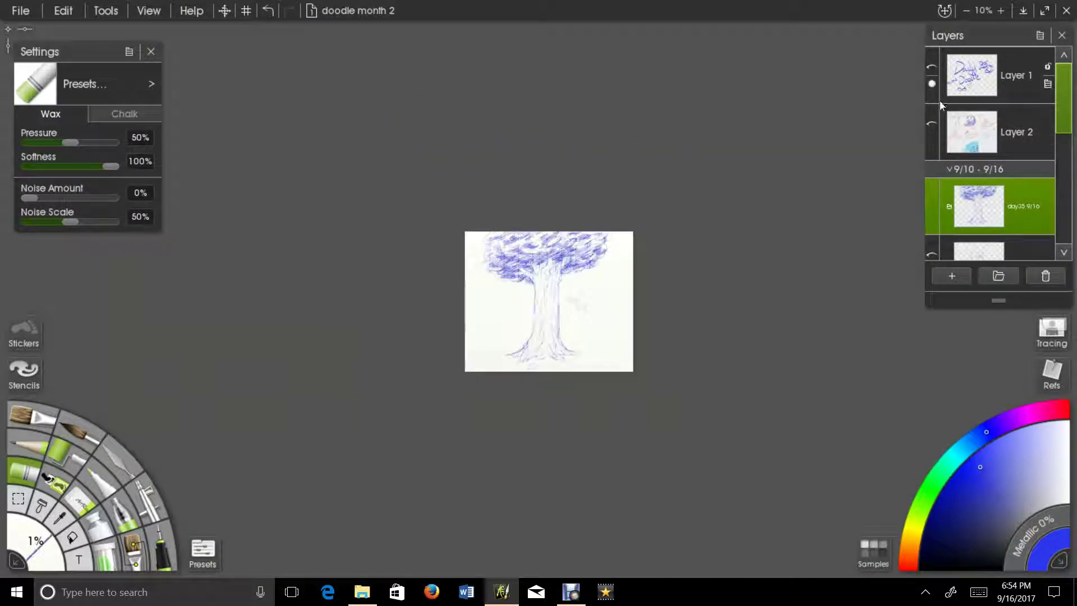